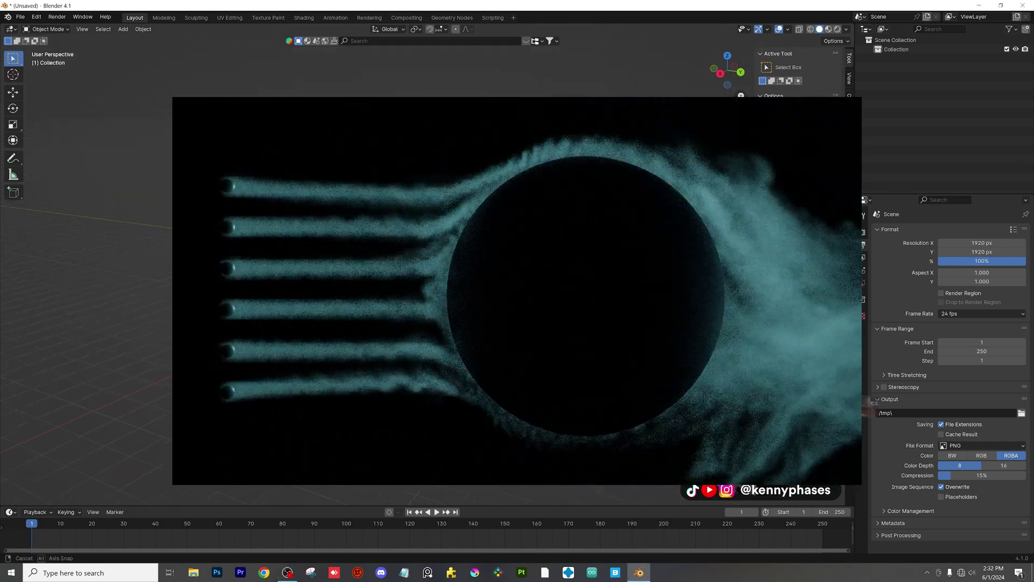
# - Open the 3D viewport's Add menu to reach the mesh primitives
pyautogui.moveTo(518, 291); pyautogui.dragTo(506, 286, button='middle')
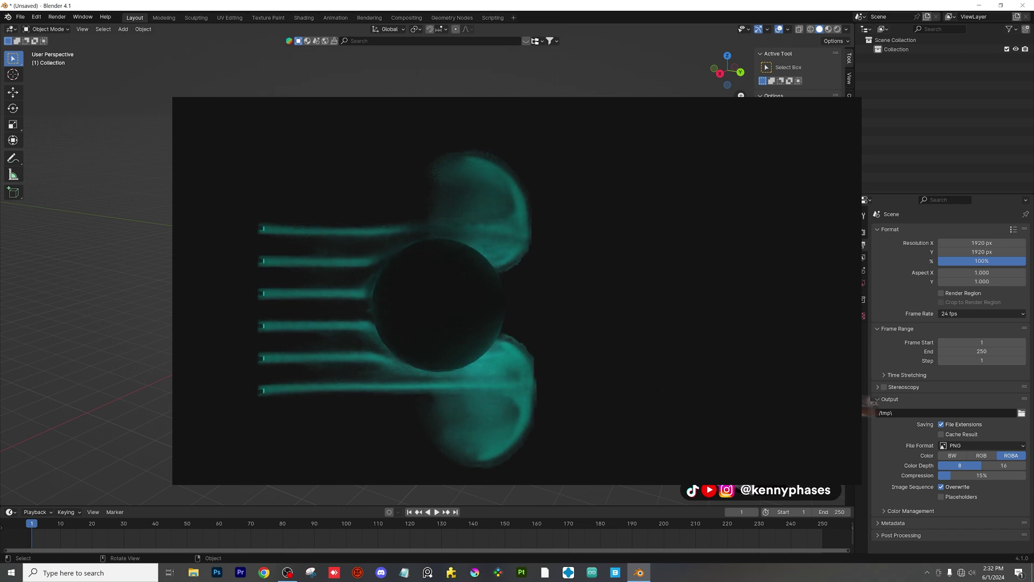
pyautogui.click(123, 29)
# - Add a UV sphere to the scene
pyautogui.moveTo(150, 40)
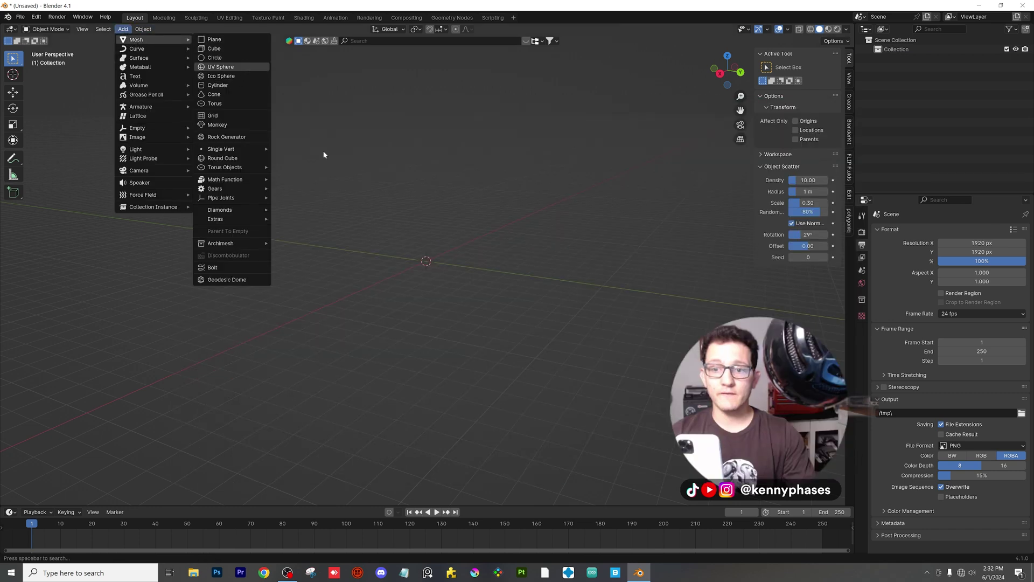
pyautogui.click(232, 66)
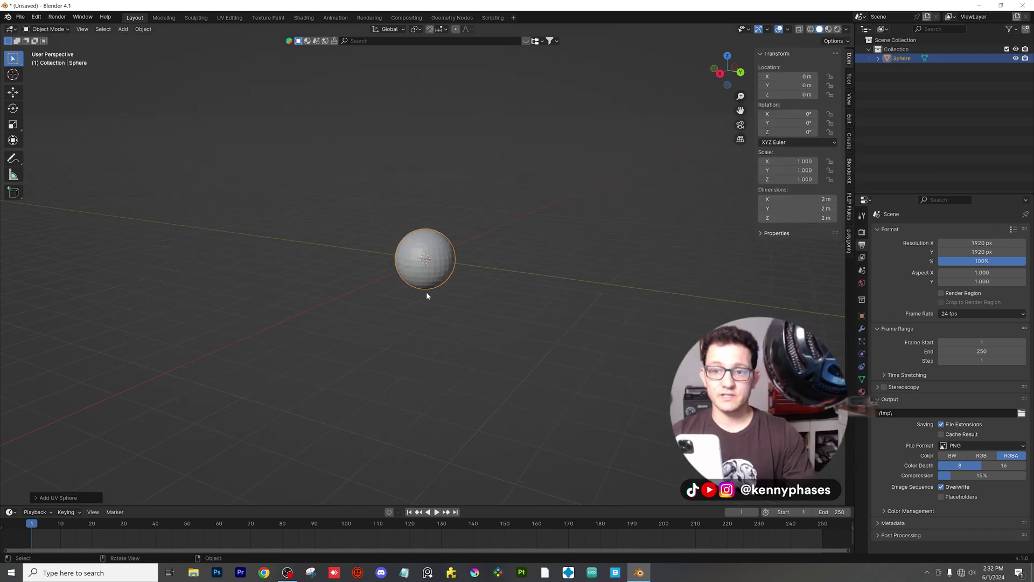
pyautogui.moveTo(429, 219); pyautogui.dragTo(402, 244, button='middle')
pyautogui.scroll(2, 402, 244)
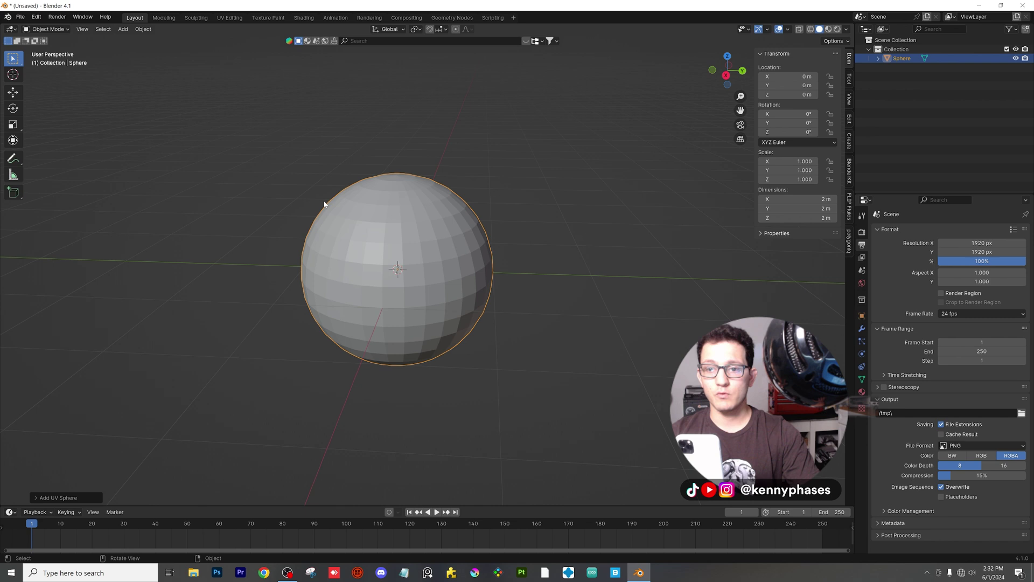
pyautogui.scroll(-1, 324, 203)
pyautogui.moveTo(422, 226); pyautogui.dragTo(352, 197, button='middle')
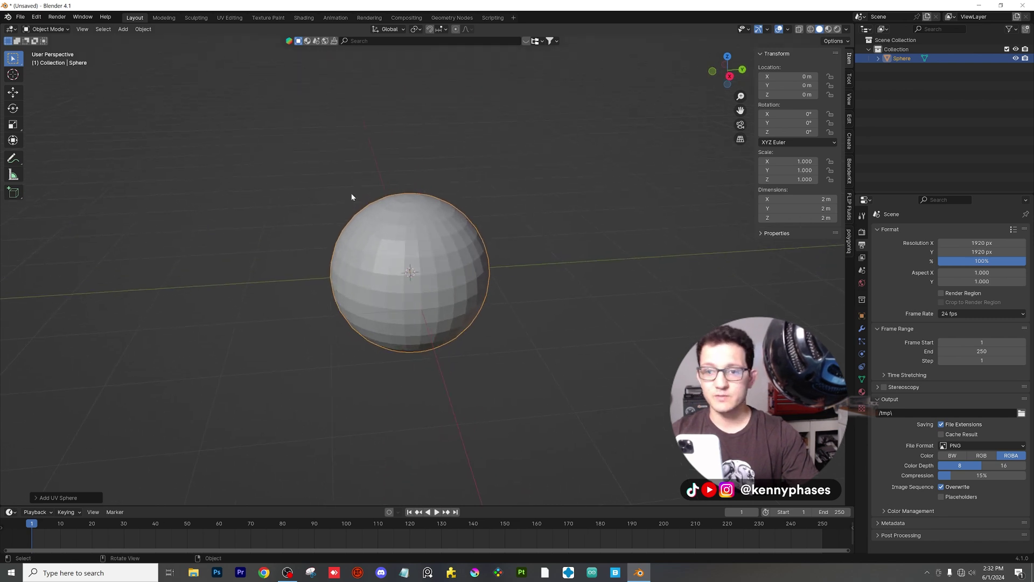
# - Add a cube, shrink it, and move it along Y beside the sphere
pyautogui.click(130, 32)
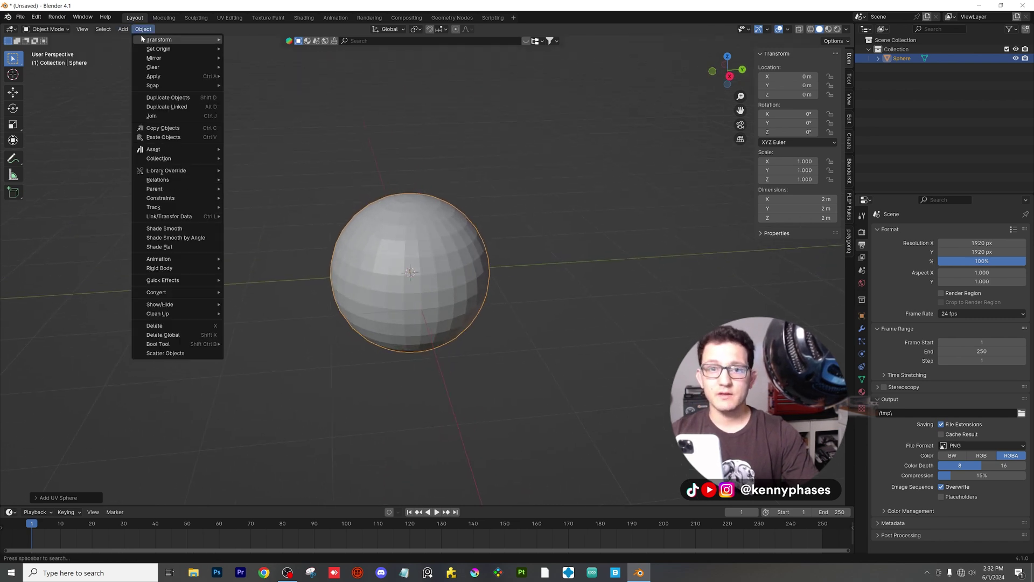
pyautogui.moveTo(154, 40)
pyautogui.click(227, 48)
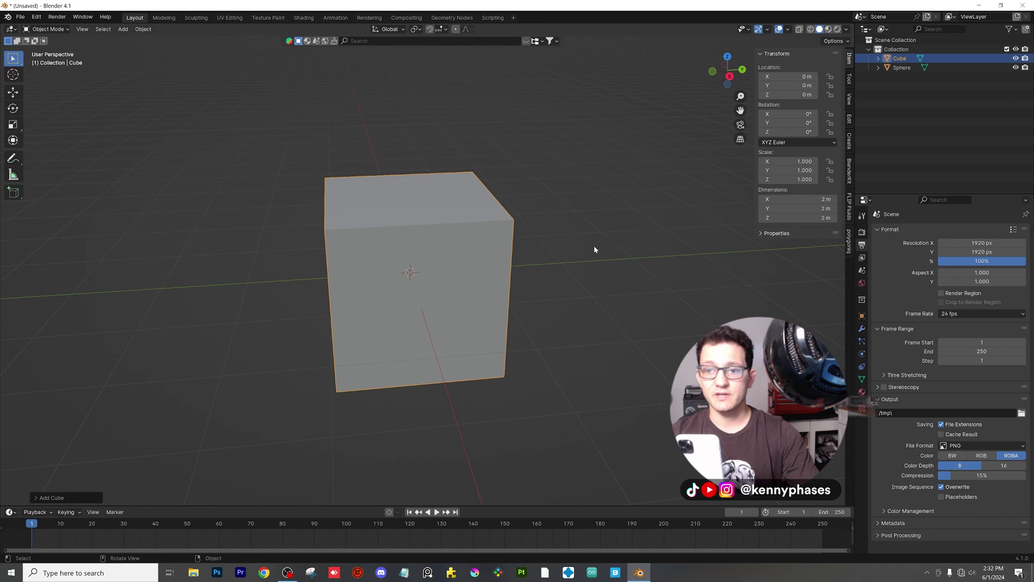
pyautogui.press('s')
pyautogui.click(525, 254)
pyautogui.press('g')
pyautogui.press('y')
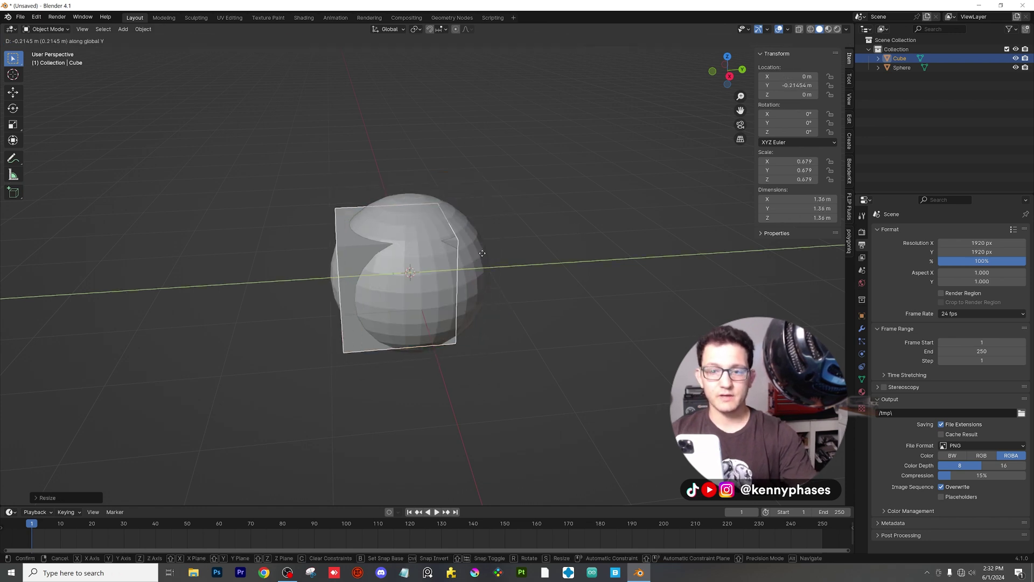
pyautogui.click(340, 261)
# - Shrink the cube further, first to 0.208 and then to 0.125 scale
pyautogui.press('s')
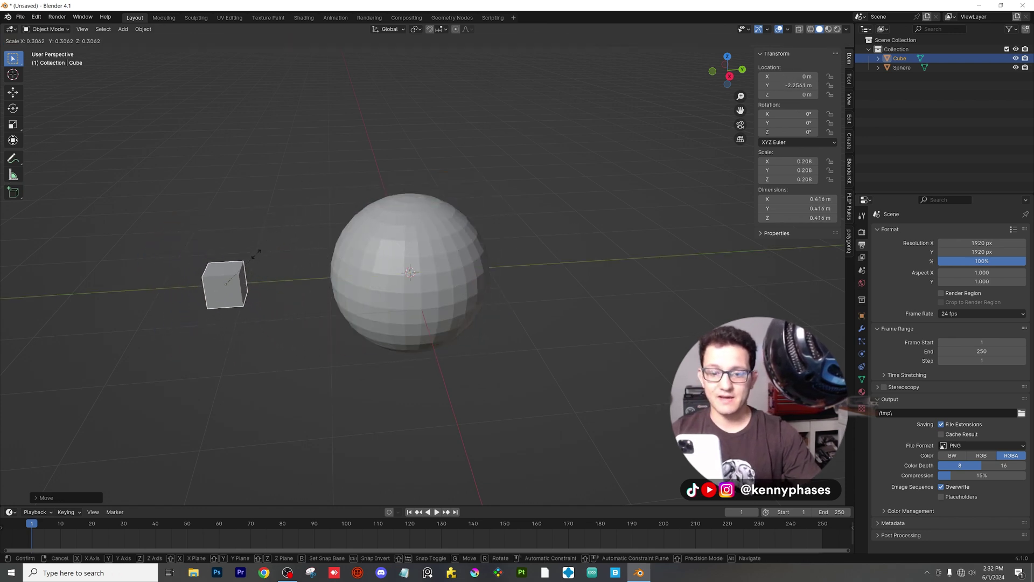
pyautogui.click(253, 259)
pyautogui.keyDown('shift'); pyautogui.moveTo(253, 259); pyautogui.dragTo(332, 233, button='middle'); pyautogui.keyUp('shift')
pyautogui.scroll(3, 481, 157)
pyautogui.press('s')
pyautogui.click(337, 205)
# - In Edit Mode, duplicate the cube upward along Z to stack four cubes
pyautogui.press('Tab')
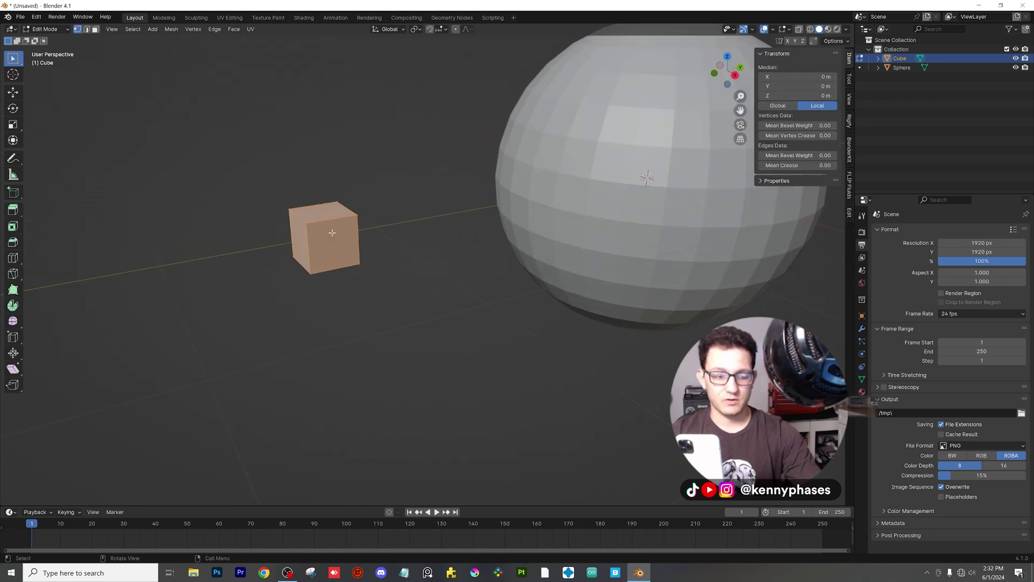
pyautogui.hotkey('shift', 'd')
pyautogui.press('z')
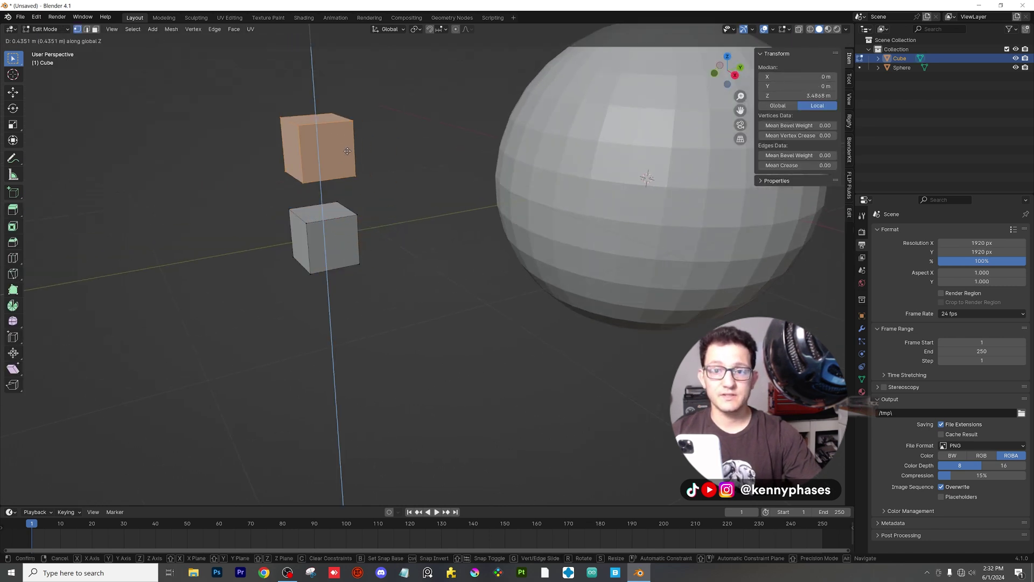
pyautogui.click(358, 105)
pyautogui.scroll(-4, 412, 213)
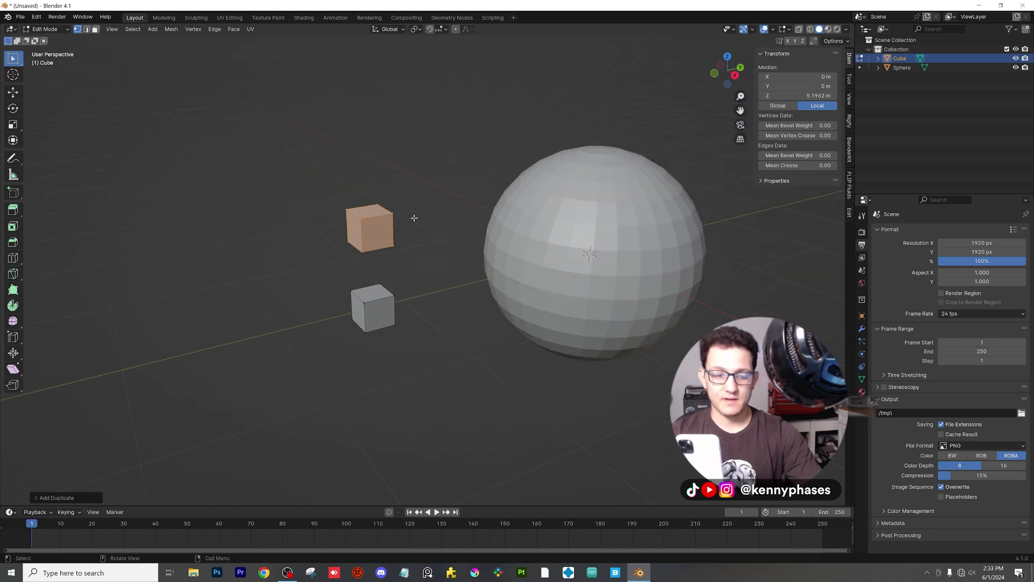
pyautogui.hotkey('shift', 'r')
pyautogui.hotkey('shift', 'r')
pyautogui.moveTo(413, 215); pyautogui.dragTo(416, 203, button='middle')
pyautogui.press('Tab')
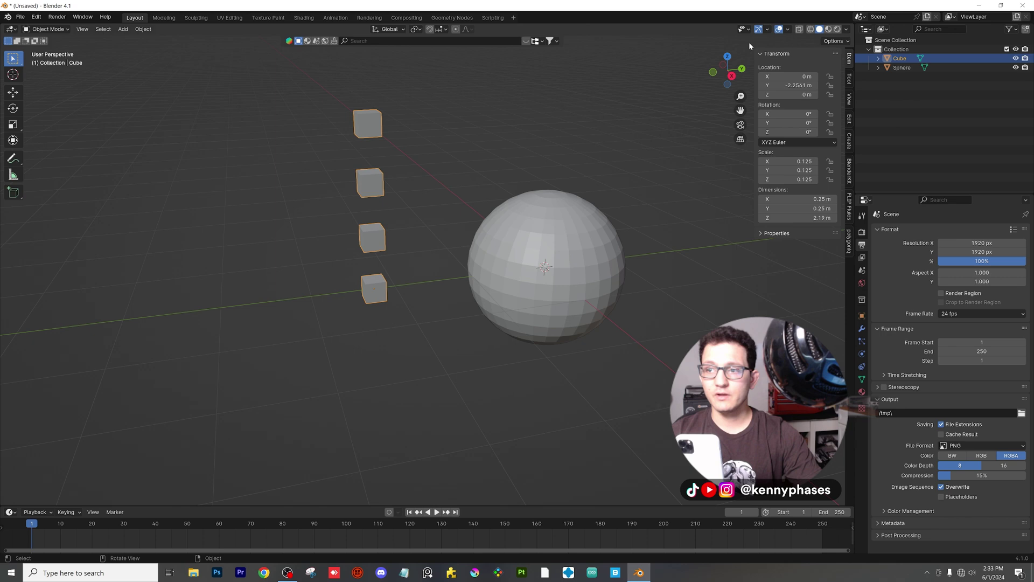
# - Scale the cube column to 0.058 and lower it along Z level with the sphere
pyautogui.click(732, 77)
pyautogui.press('s')
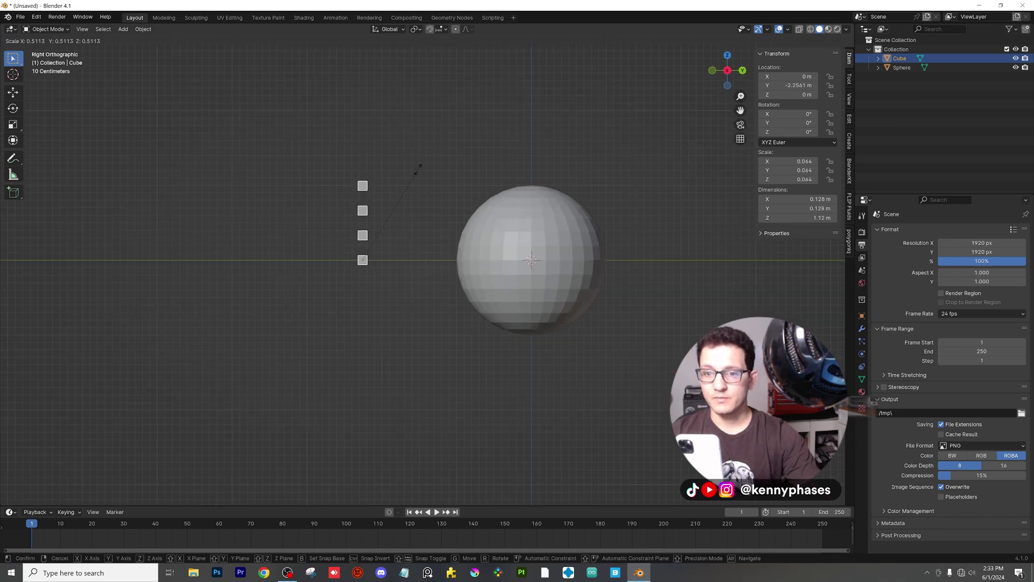
pyautogui.click(414, 180)
pyautogui.press('g')
pyautogui.press('z')
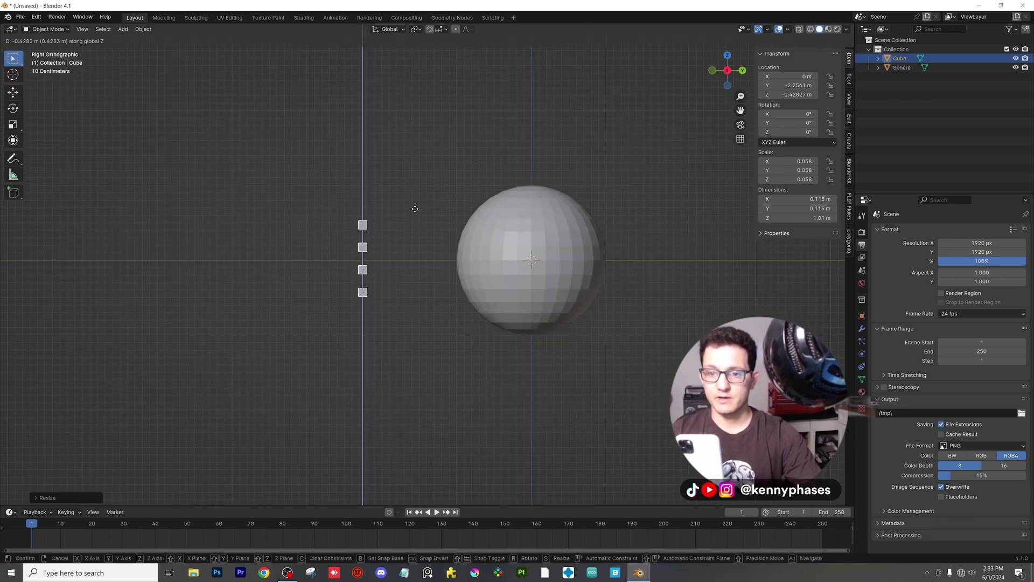
pyautogui.click(415, 209)
pyautogui.scroll(1, 418, 212)
pyautogui.keyDown('shift'); pyautogui.moveTo(489, 215); pyautogui.dragTo(407, 203, button='middle'); pyautogui.keyUp('shift')
pyautogui.click(448, 201)
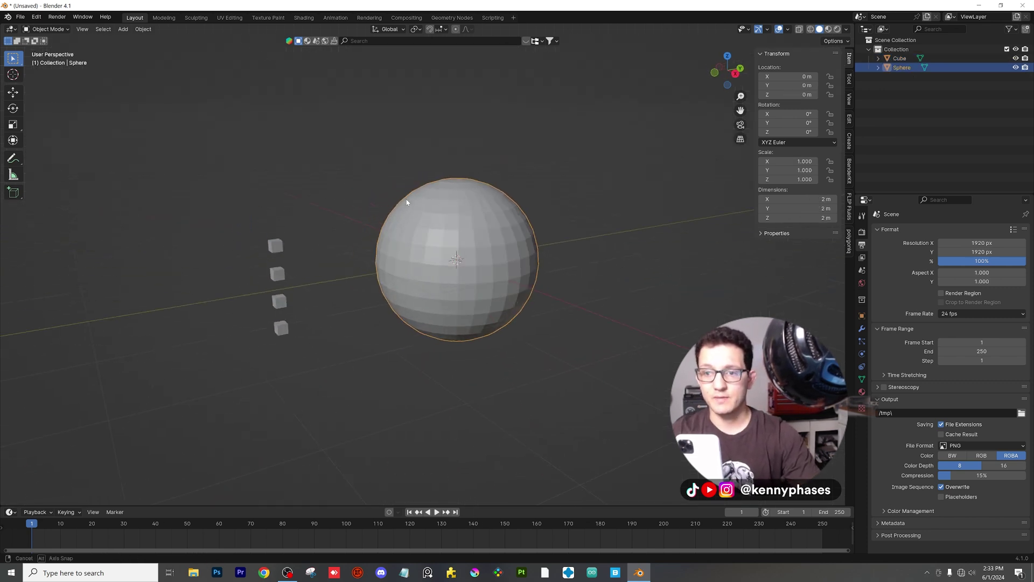
pyautogui.click(277, 249)
# - Add a cube scaled to 1.719 and stretched along Y to enclose everything
pyautogui.scroll(1, 351, 231)
pyautogui.click(168, 47)
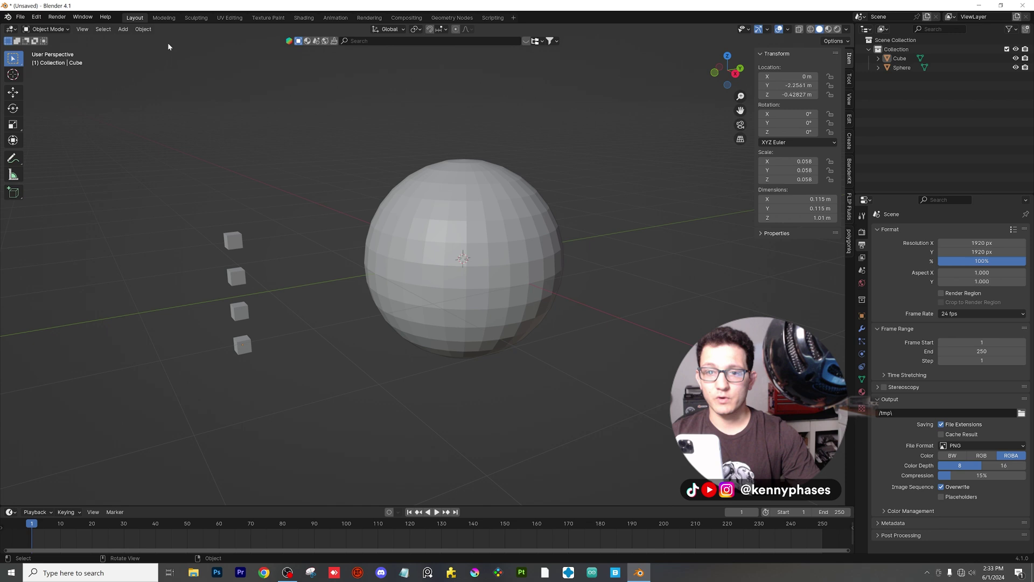
pyautogui.click(123, 29)
pyautogui.moveTo(135, 38)
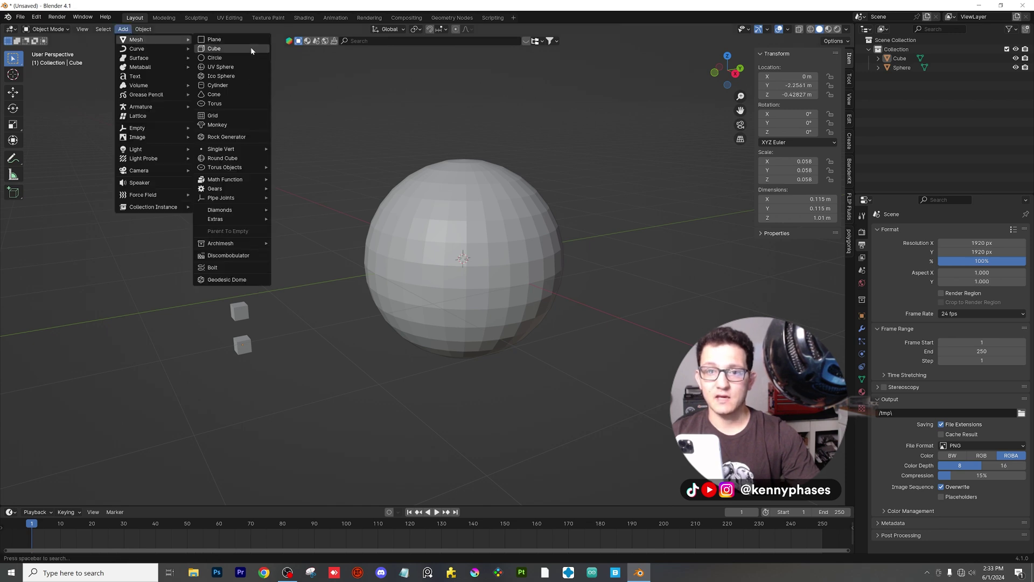
pyautogui.click(251, 47)
pyautogui.press('s')
pyautogui.click(549, 219)
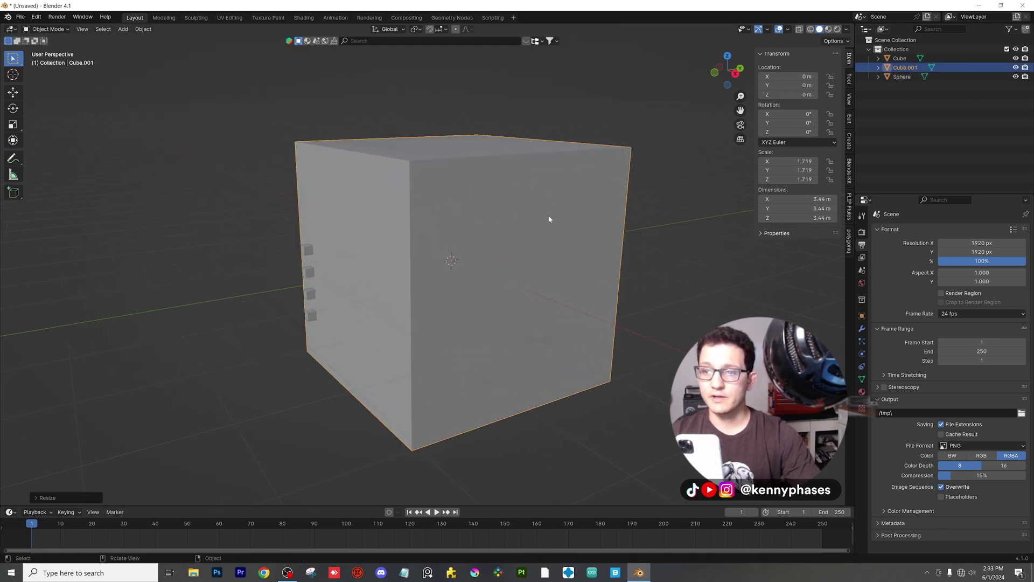
pyautogui.press('s')
pyautogui.press('y')
pyautogui.click(655, 196)
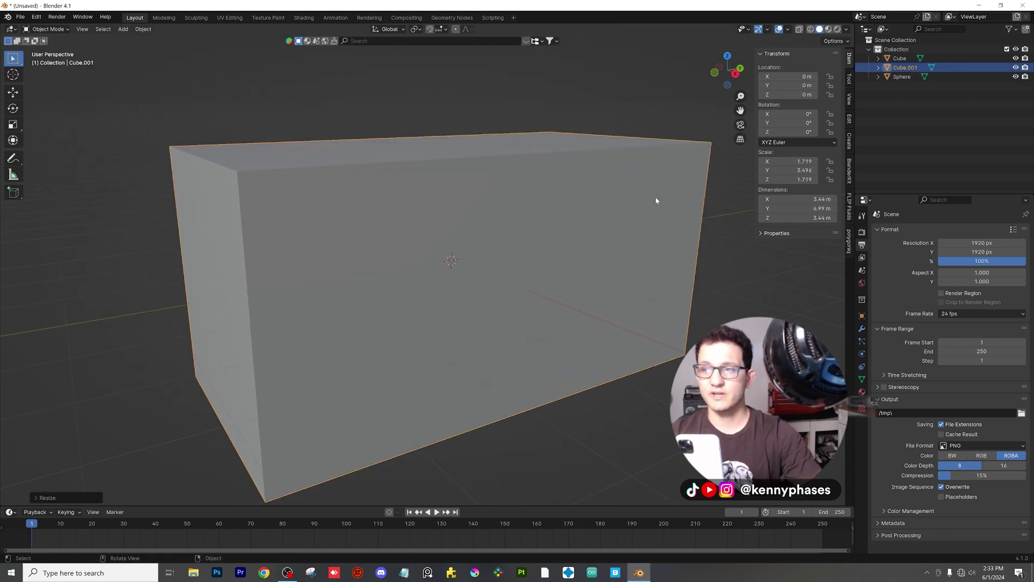
# - Enable X-ray and give the box Fluid physics of type Domain
pyautogui.click(799, 29)
pyautogui.moveTo(396, 280); pyautogui.dragTo(605, 221, button='middle')
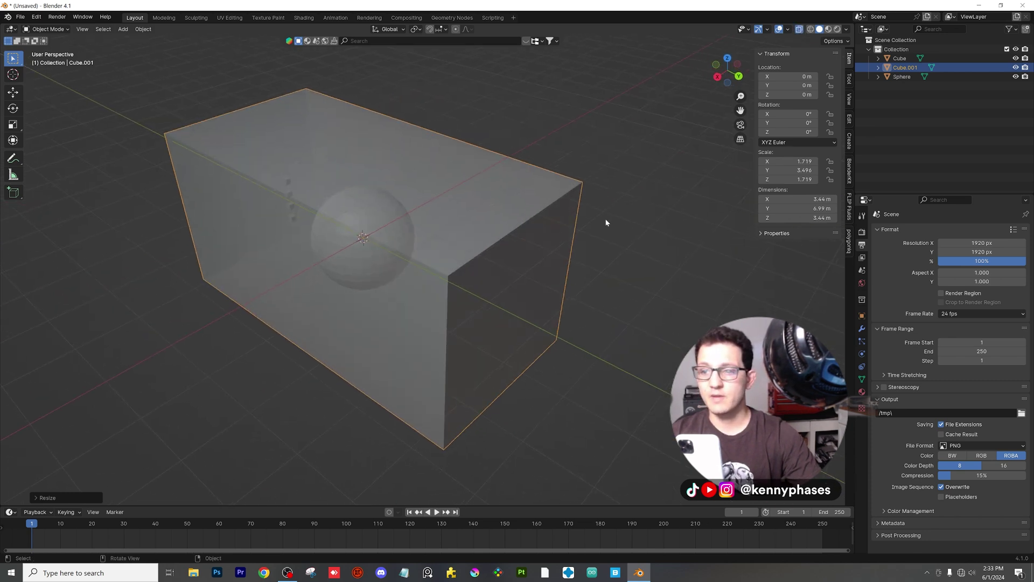
pyautogui.click(862, 354)
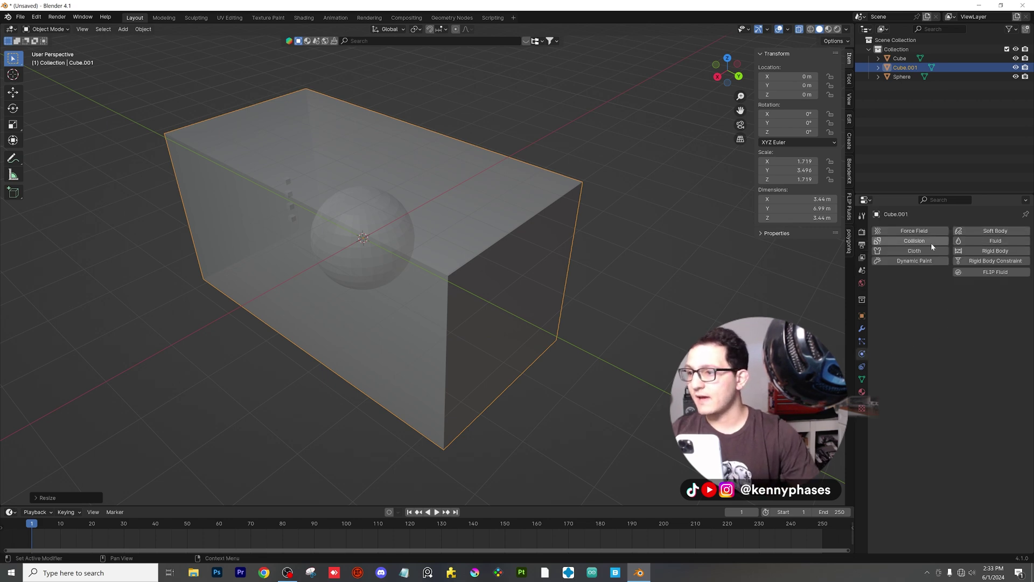
pyautogui.click(1002, 241)
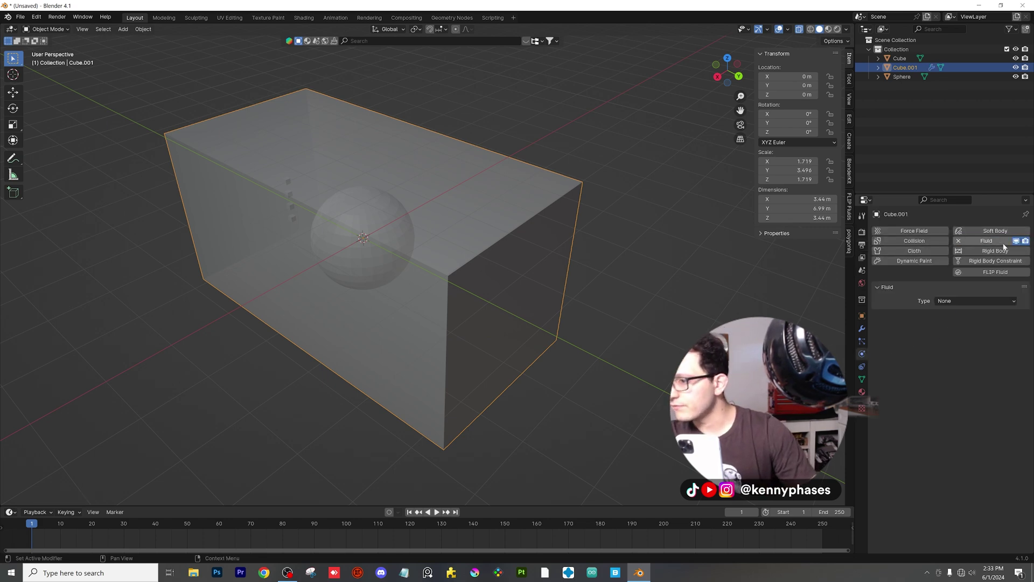
pyautogui.click(974, 301)
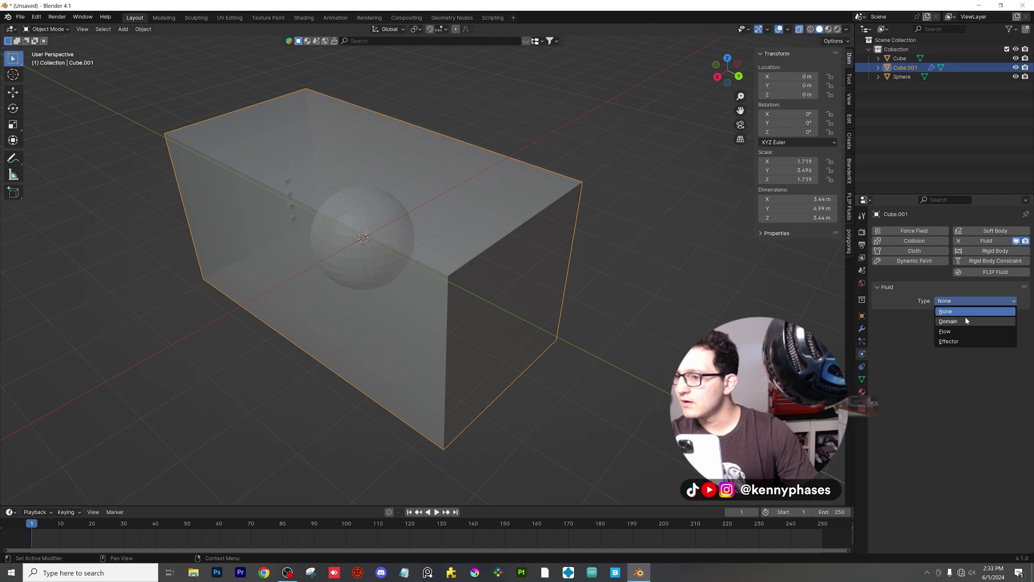
pyautogui.click(964, 316)
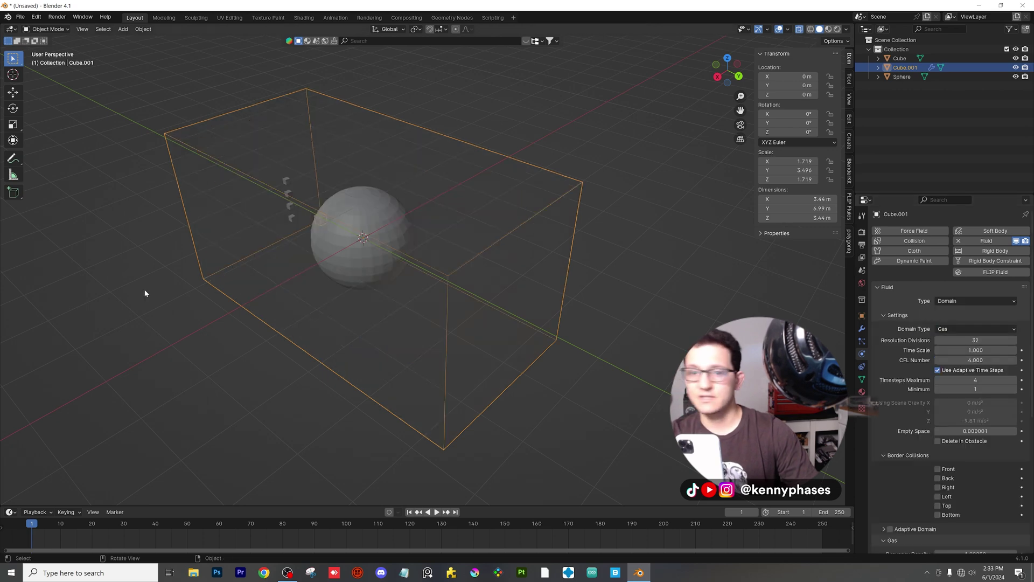
# - Make the cube column a Fluid Flow source with Inflow behavior
pyautogui.moveTo(228, 136); pyautogui.dragTo(353, 231, button='middle')
pyautogui.click(262, 170)
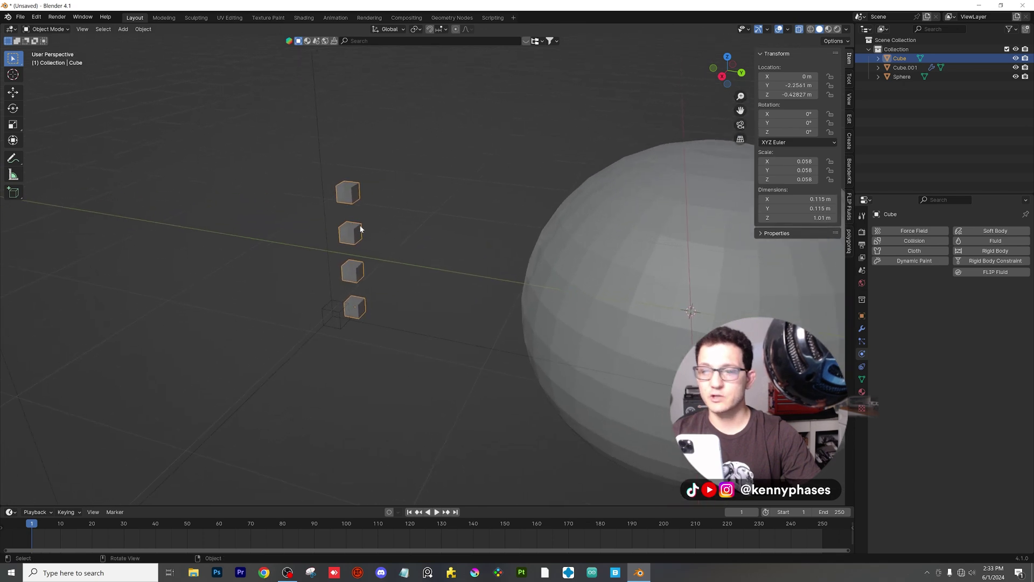
pyautogui.click(996, 241)
pyautogui.click(964, 302)
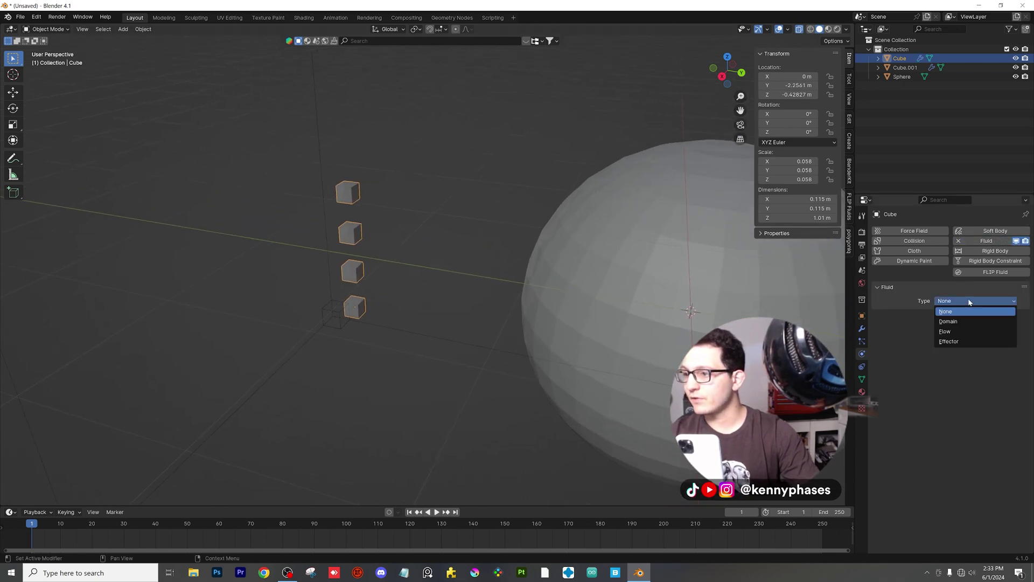
pyautogui.click(966, 332)
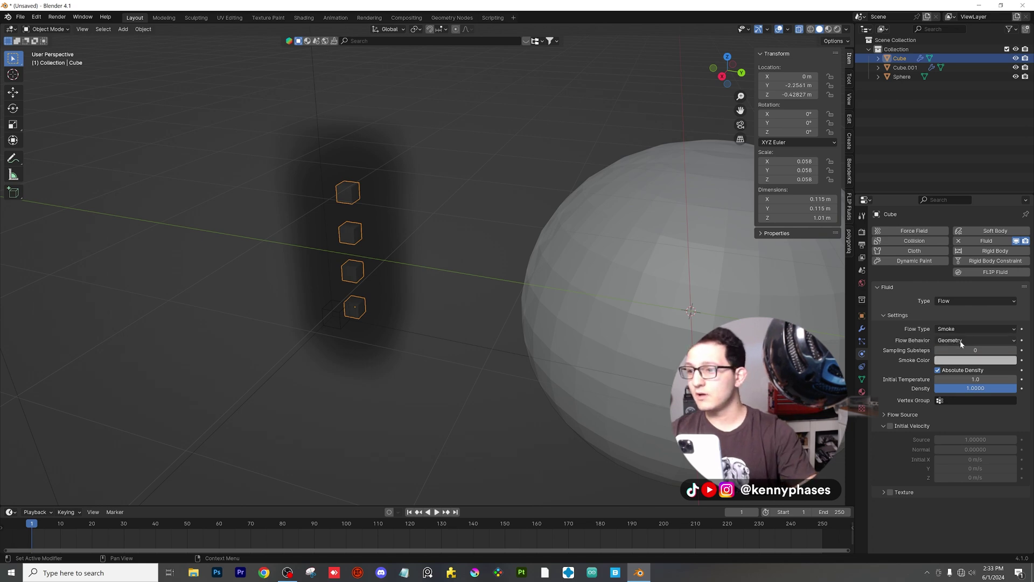
pyautogui.click(962, 340)
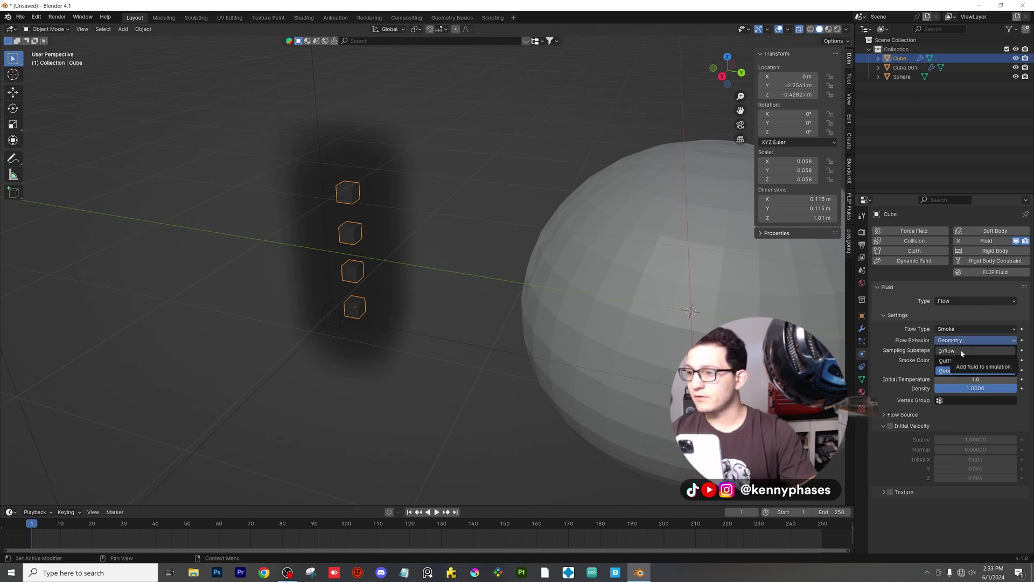
pyautogui.click(963, 352)
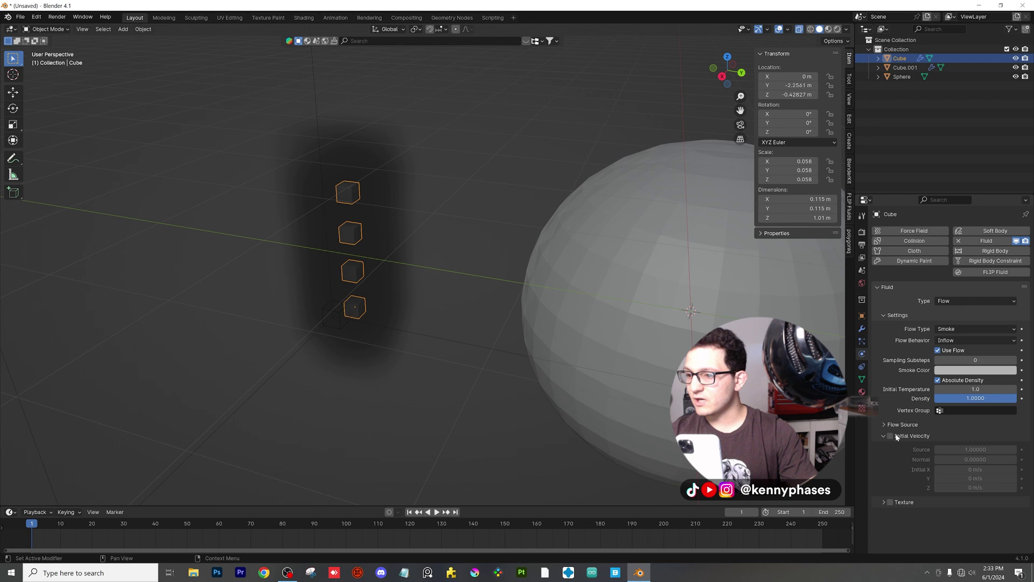
# - Set the scene's Gravity Z to 0, then briefly play and stop the animation
pyautogui.click(862, 270)
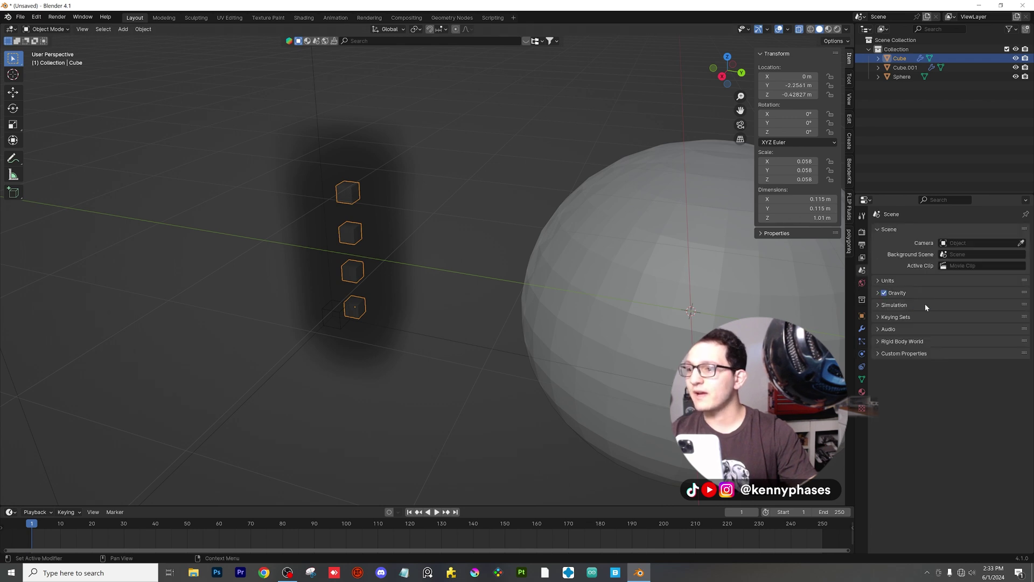
pyautogui.click(916, 292)
pyautogui.click(975, 325)
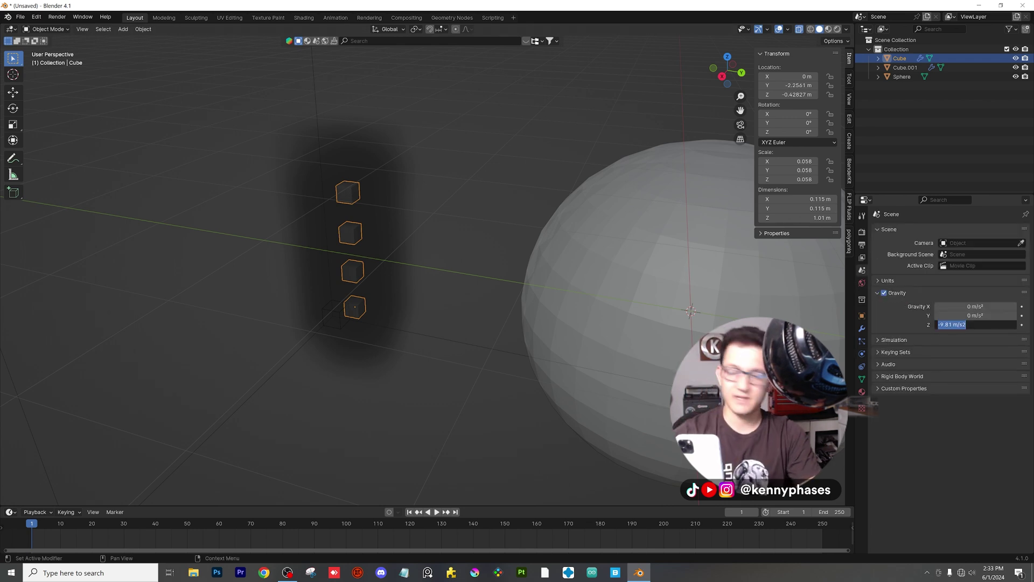
pyautogui.write('0')
pyautogui.press('Return')
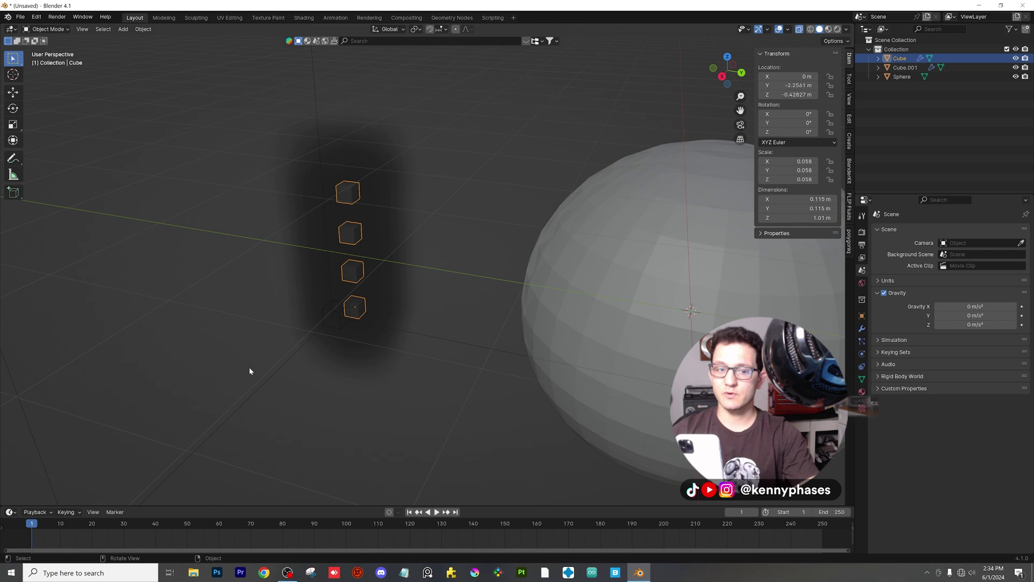
pyautogui.scroll(-8, 299, 82)
pyautogui.press('space')
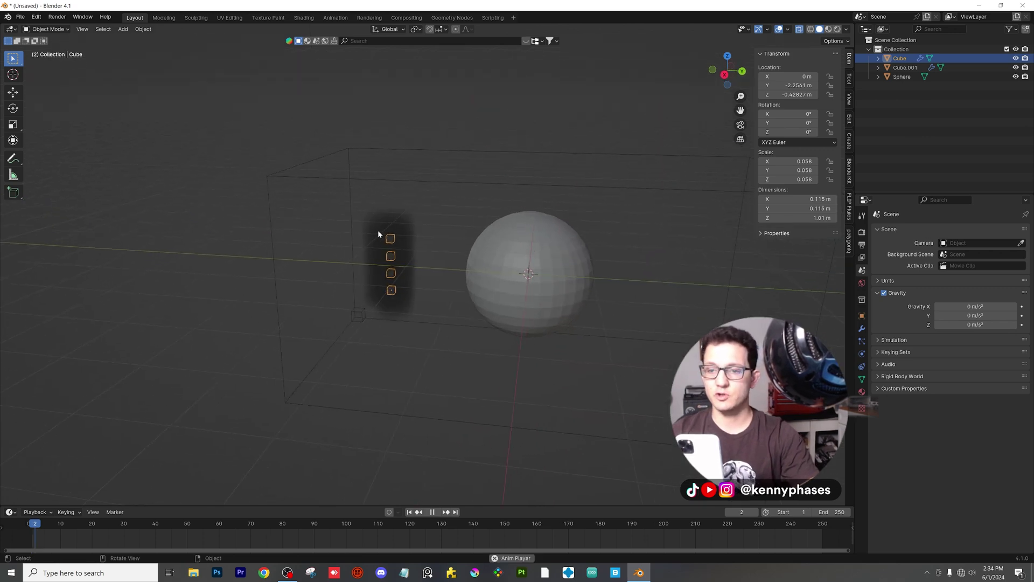
pyautogui.press('space')
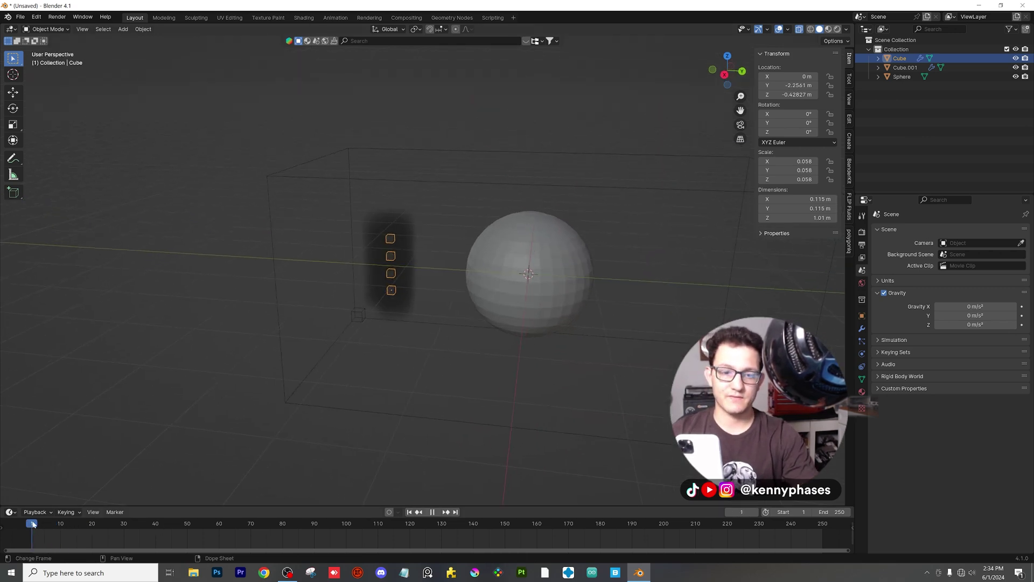
# - Save the file as ewfdwedwe.blend in the Downloads folder
pyautogui.hotkey('ctrl', 's')
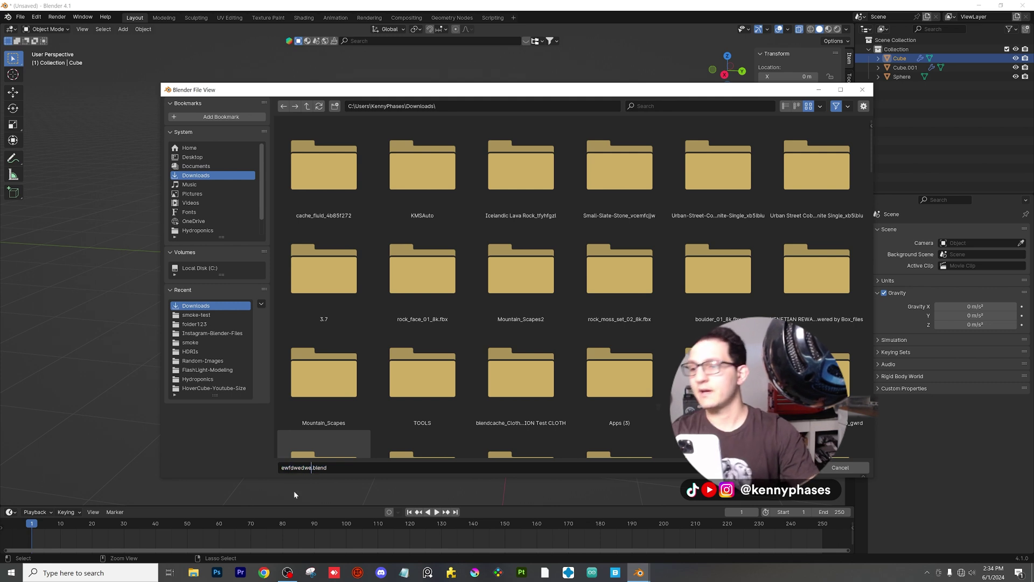
pyautogui.press('Return')
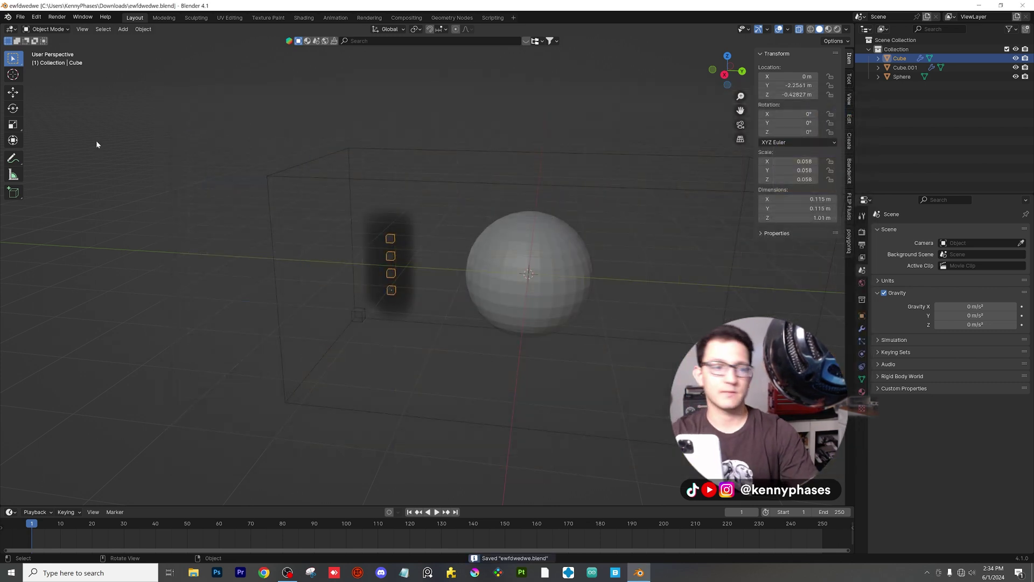
pyautogui.moveTo(477, 243); pyautogui.dragTo(451, 231, button='middle')
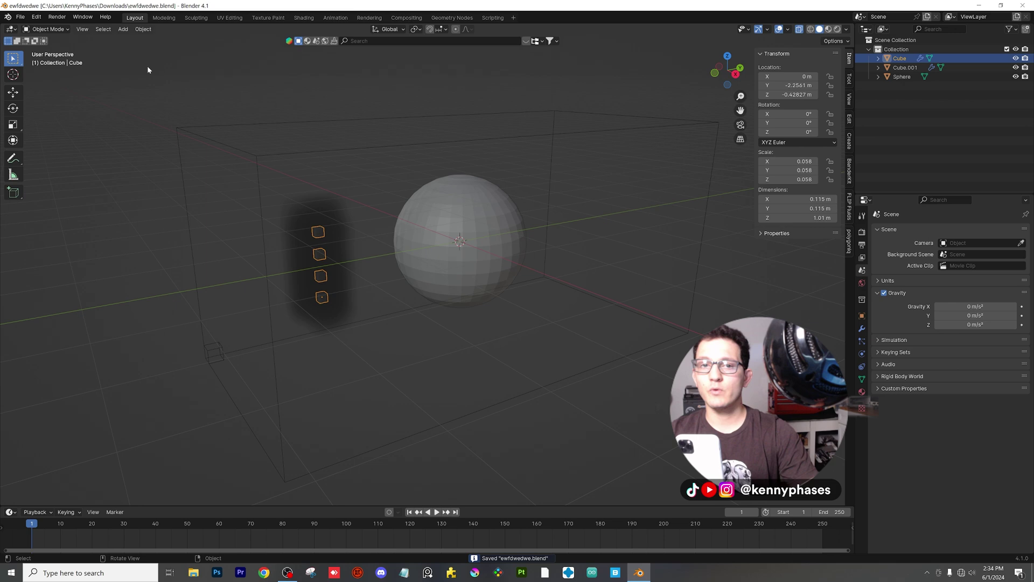
# - Add a Wind force field to the scene
pyautogui.click(123, 30)
pyautogui.moveTo(135, 41)
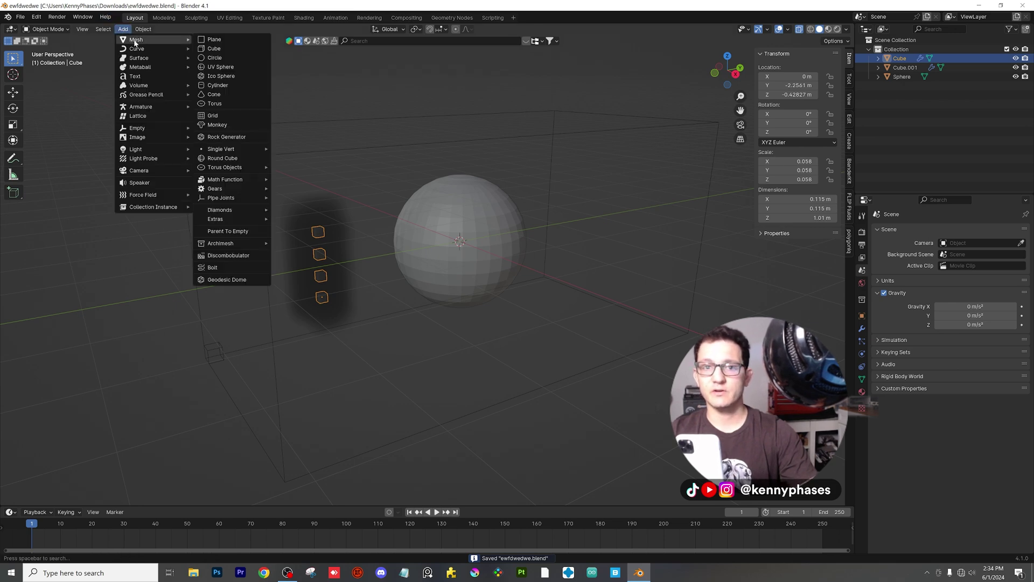
pyautogui.moveTo(169, 198)
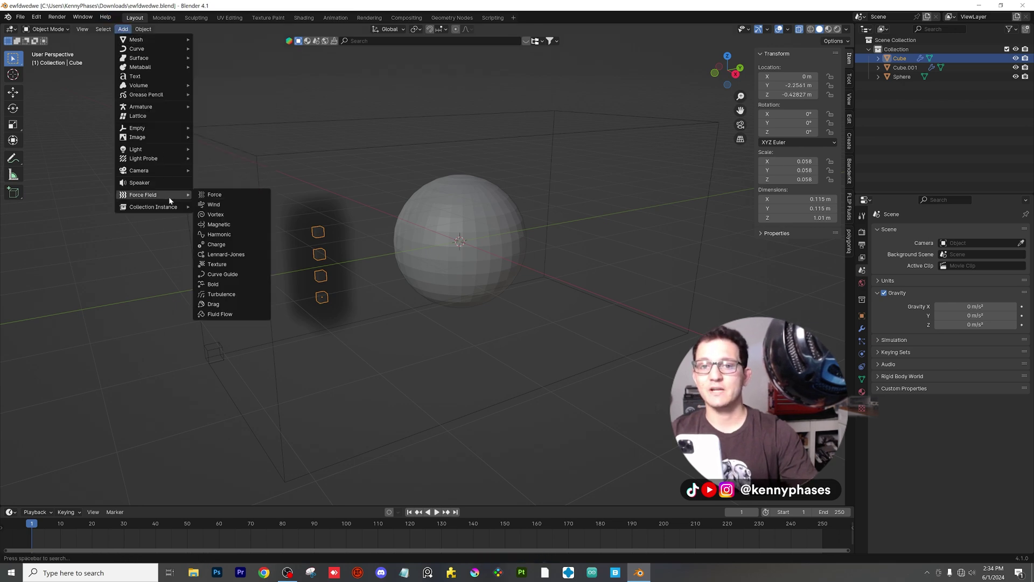
pyautogui.click(247, 205)
pyautogui.moveTo(247, 204); pyautogui.dragTo(455, 238, button='middle')
# - Rotate the wind 90° about X and set its Z rotation to 180°
pyautogui.write('rx90')
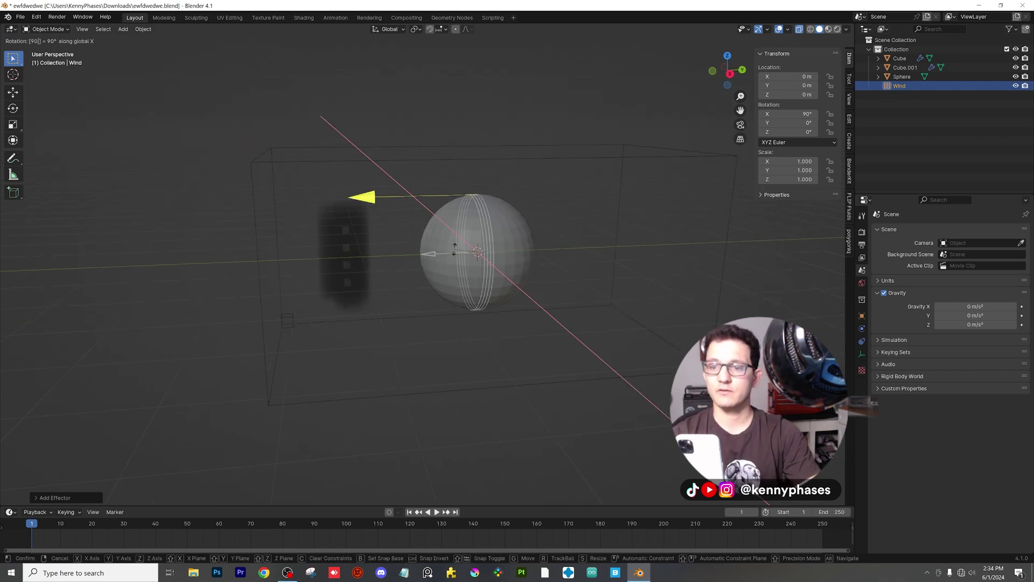
pyautogui.press('Return')
pyautogui.write('rz-19')
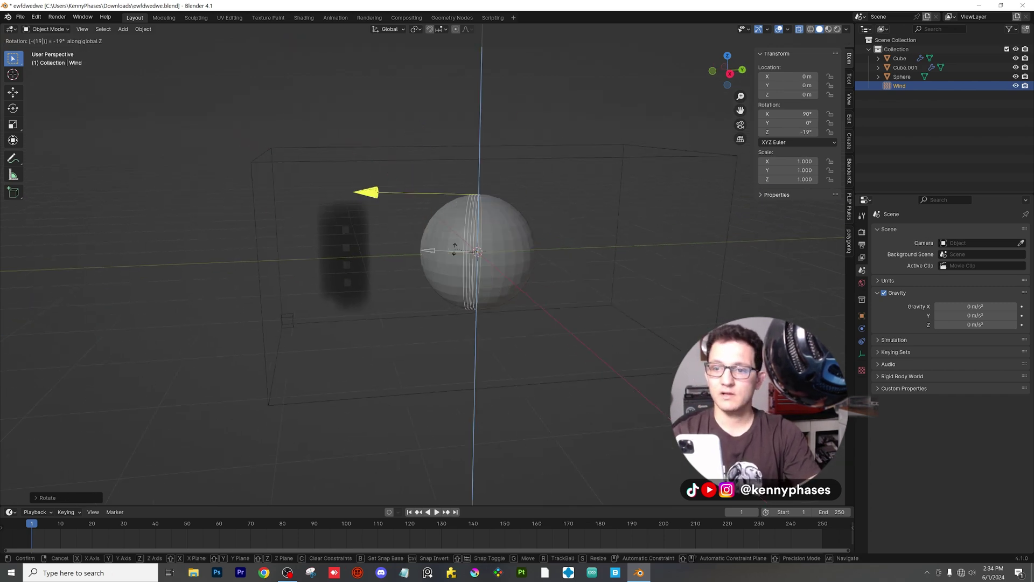
pyautogui.write('180')
pyautogui.press('Return')
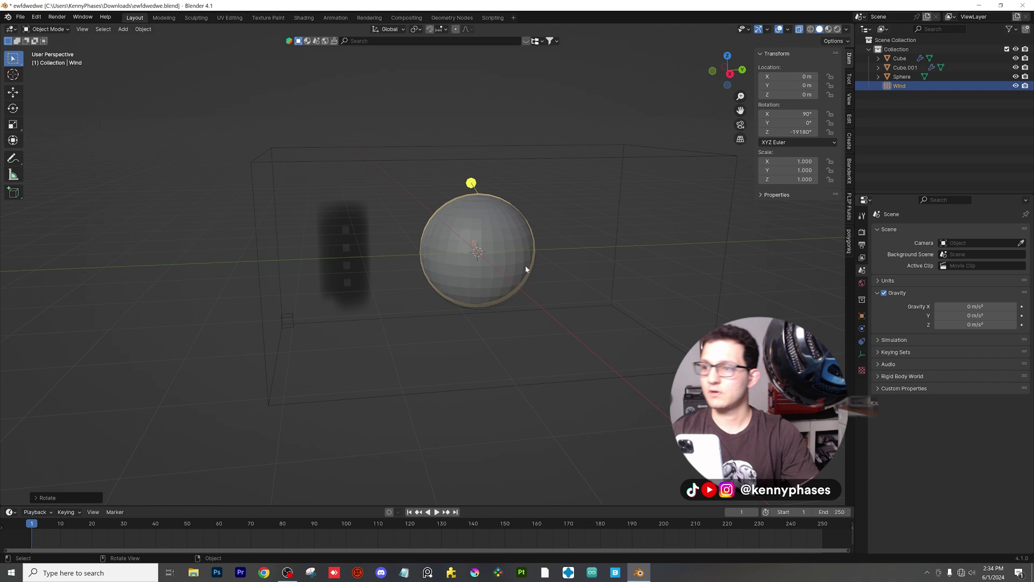
pyautogui.write('180')
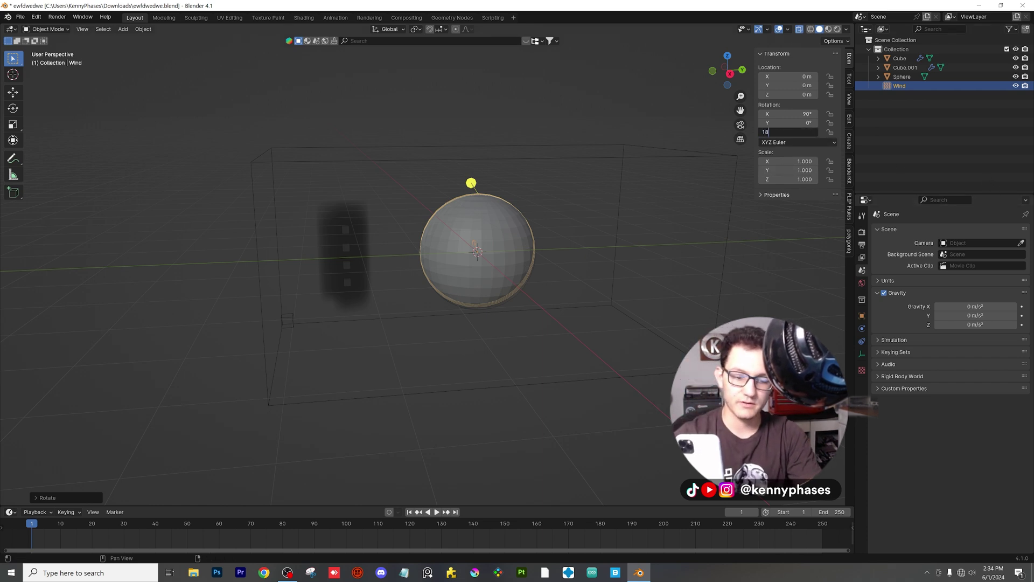
pyautogui.press('Return')
# - Move the wind along Y to about −3.2236 m behind the emitter cubes
pyautogui.press('g')
pyautogui.press('y')
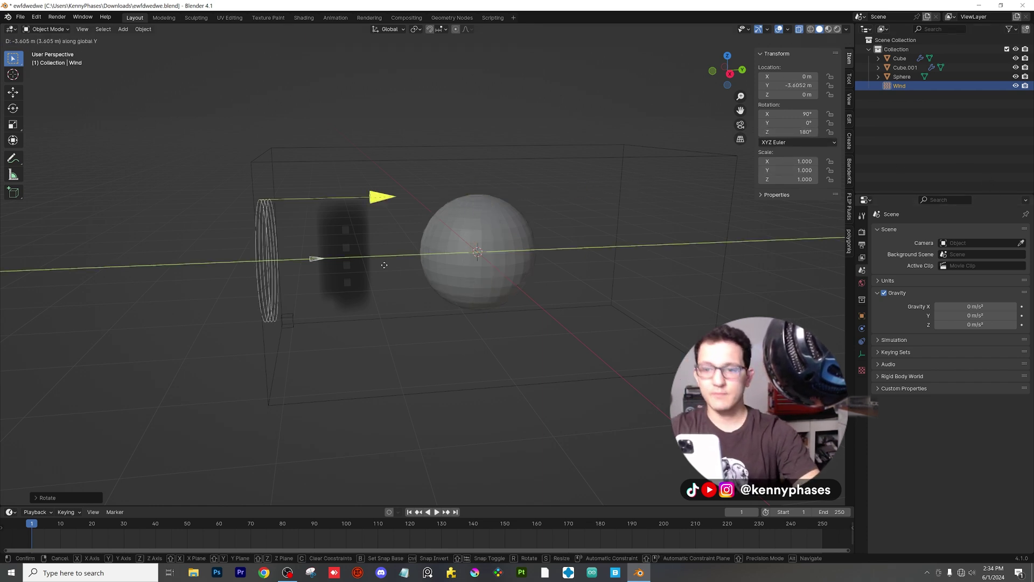
pyautogui.click(399, 266)
pyautogui.moveTo(399, 266)
pyautogui.mouseDown(button='middle')
pyautogui.moveTo(367, 286)
pyautogui.moveTo(398, 283)
pyautogui.mouseUp(button='middle')
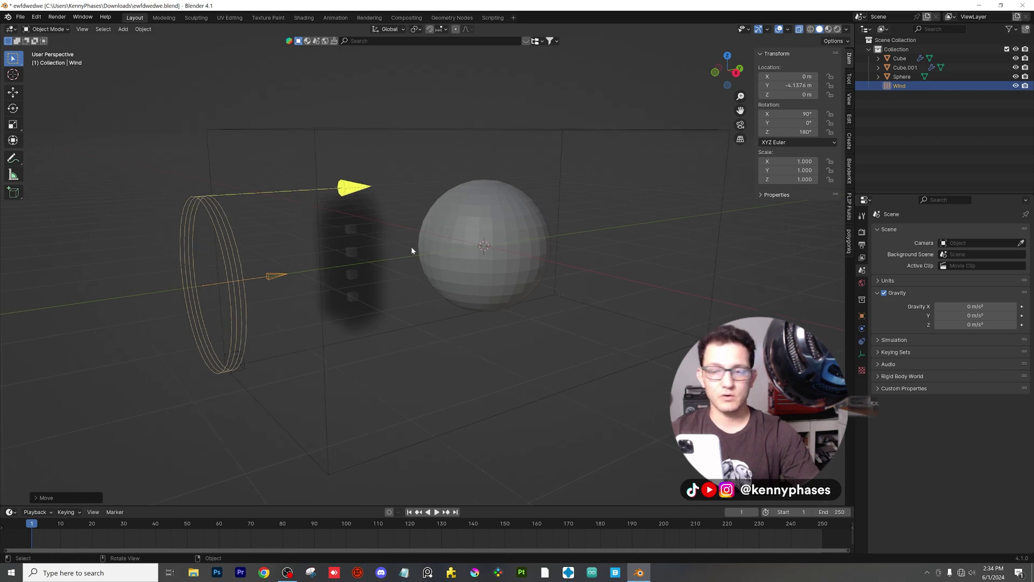
pyautogui.moveTo(305, 291); pyautogui.dragTo(319, 222, button='middle')
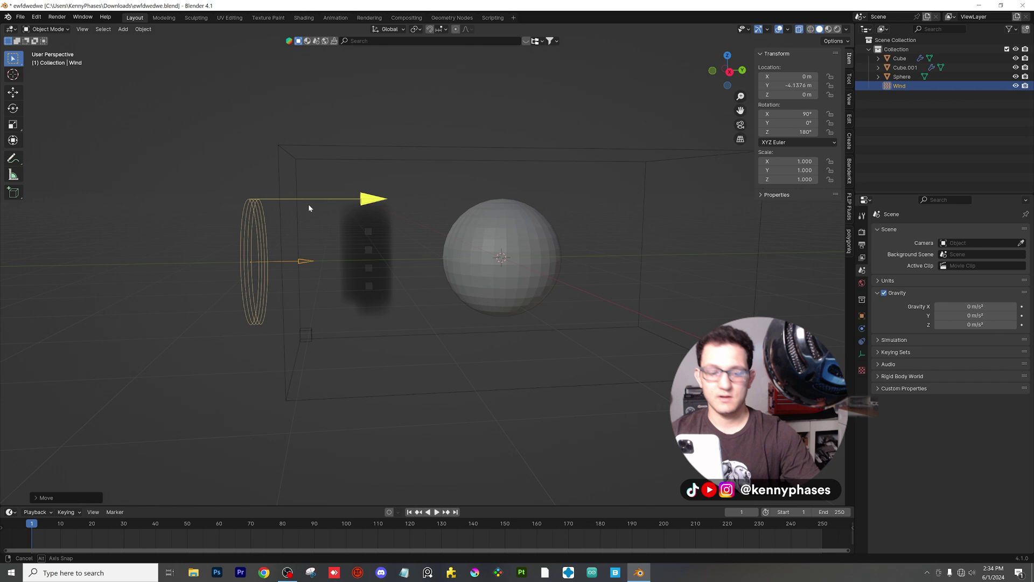
pyautogui.press('g')
pyautogui.press('y')
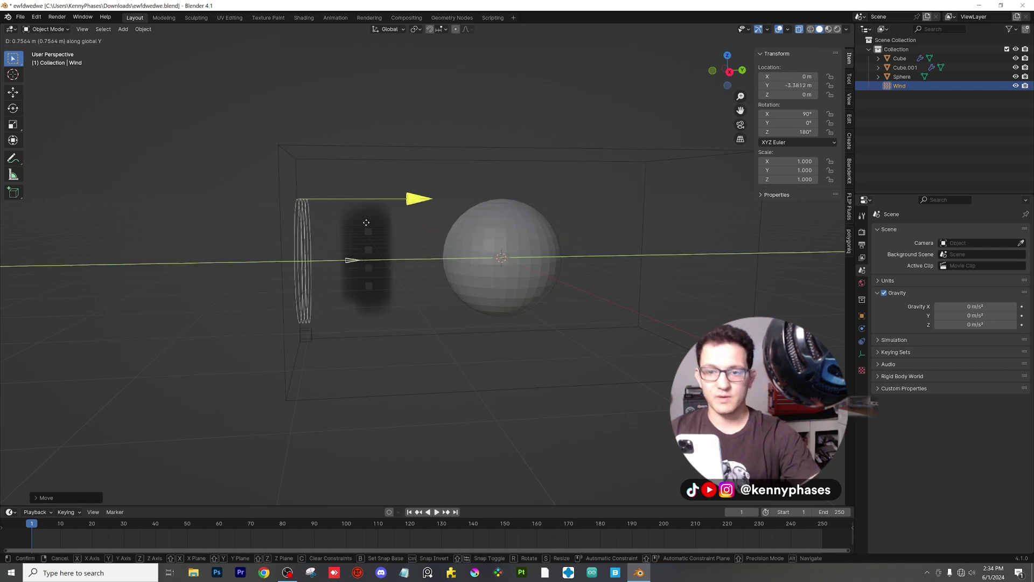
pyautogui.click(392, 227)
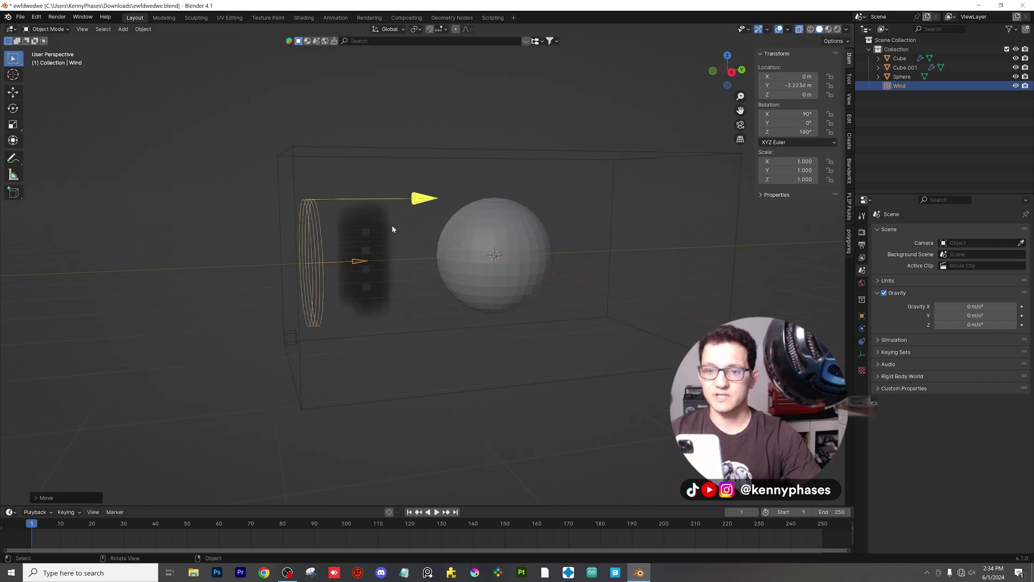
pyautogui.click(864, 333)
pyautogui.moveTo(361, 203); pyautogui.dragTo(272, 264, button='middle')
# - Set the Wind force field's Strength to 3 in its physics settings
pyautogui.click(476, 216)
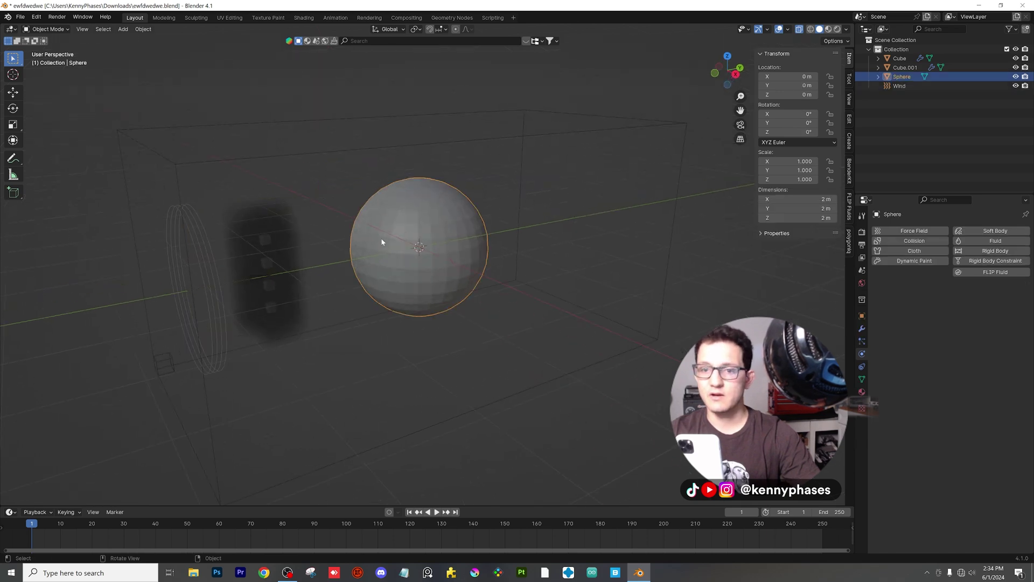
pyautogui.click(220, 247)
pyautogui.click(208, 254)
pyautogui.click(976, 313)
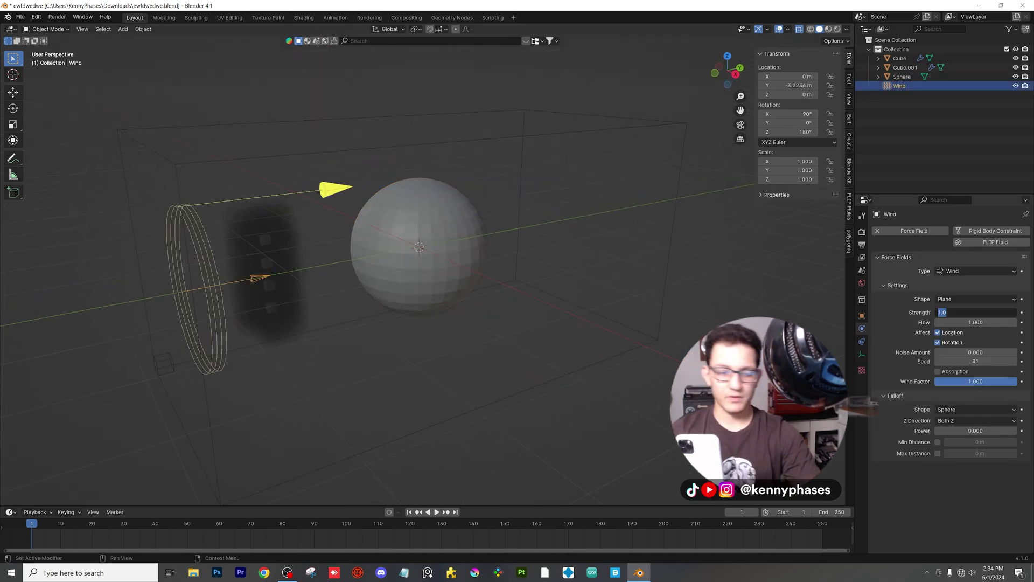
pyautogui.write('3')
pyautogui.press('Return')
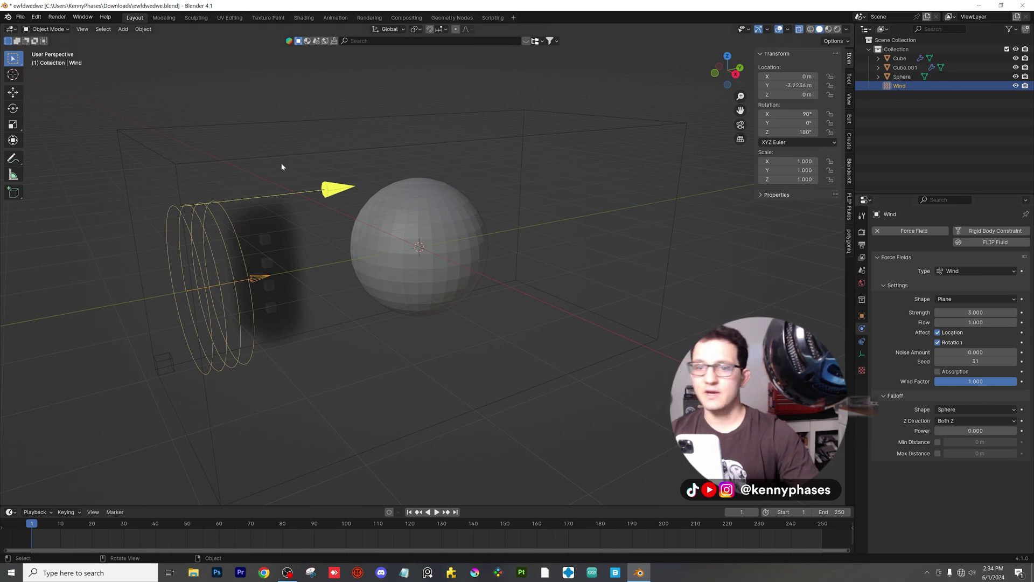
pyautogui.moveTo(281, 166); pyautogui.dragTo(274, 166, button='middle')
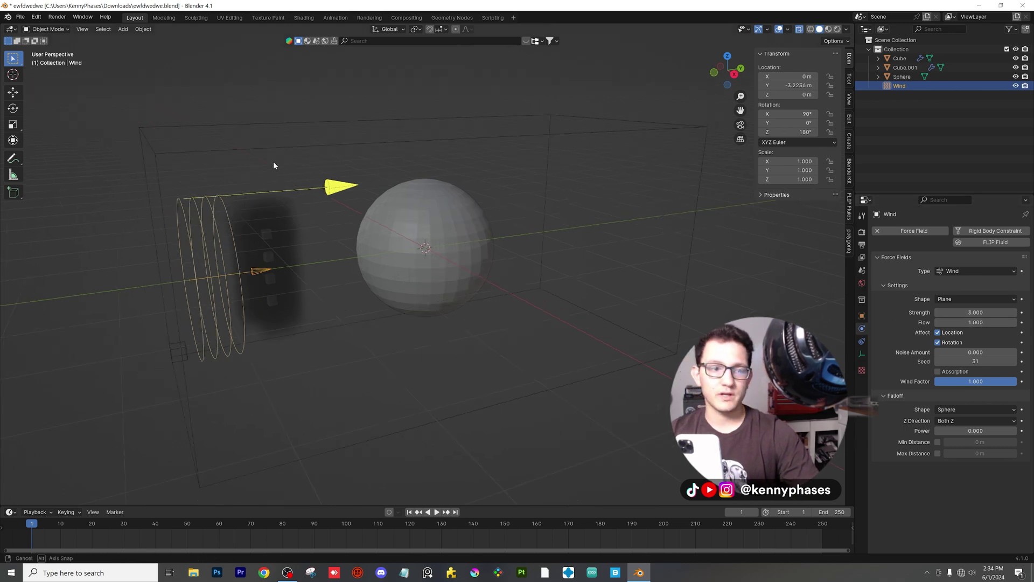
pyautogui.click(434, 143)
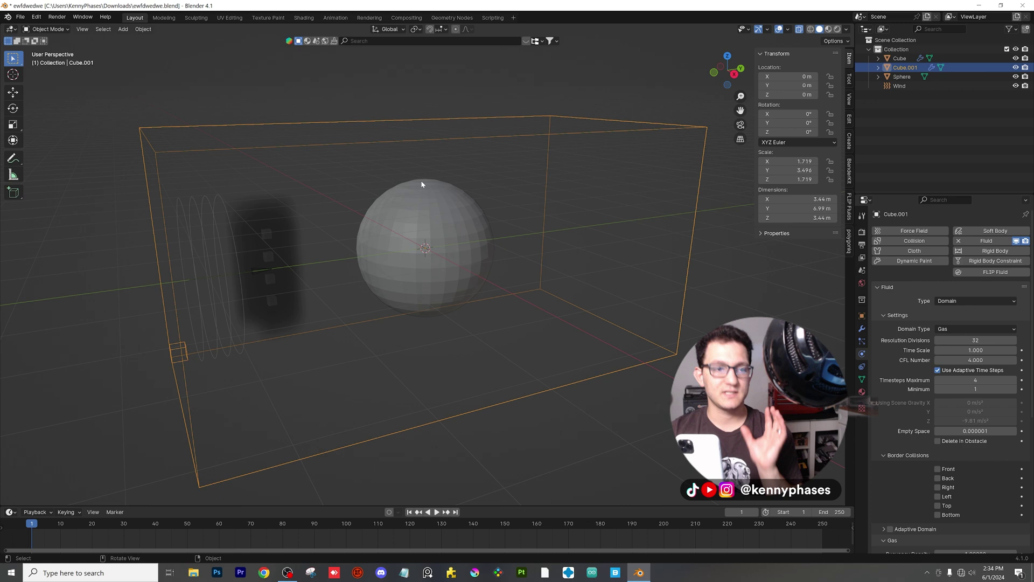
pyautogui.moveTo(339, 234); pyautogui.dragTo(349, 233, button='middle')
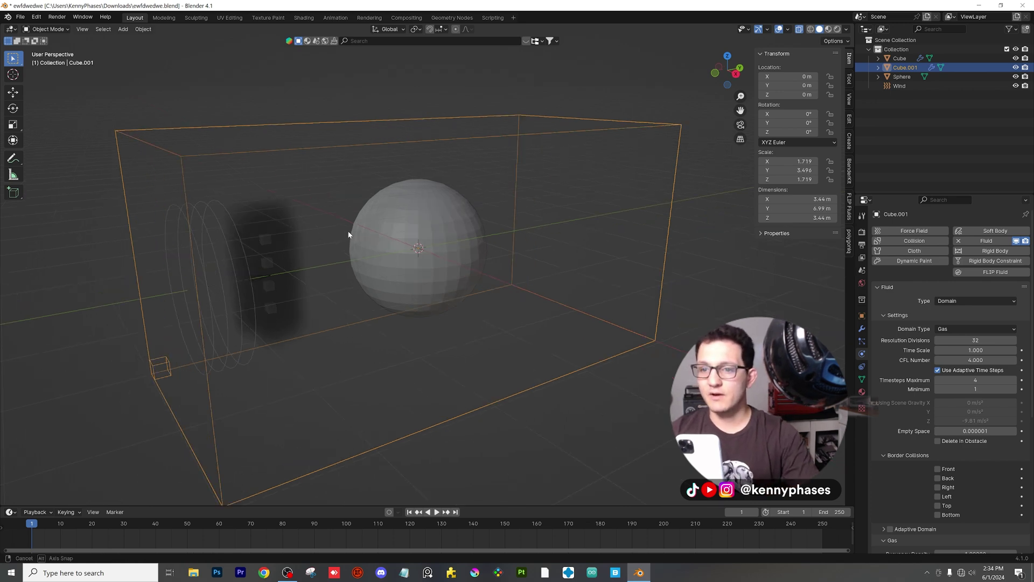
# - Give the sphere Fluid physics of type Effector with Surface Thickness 0.2
pyautogui.click(422, 254)
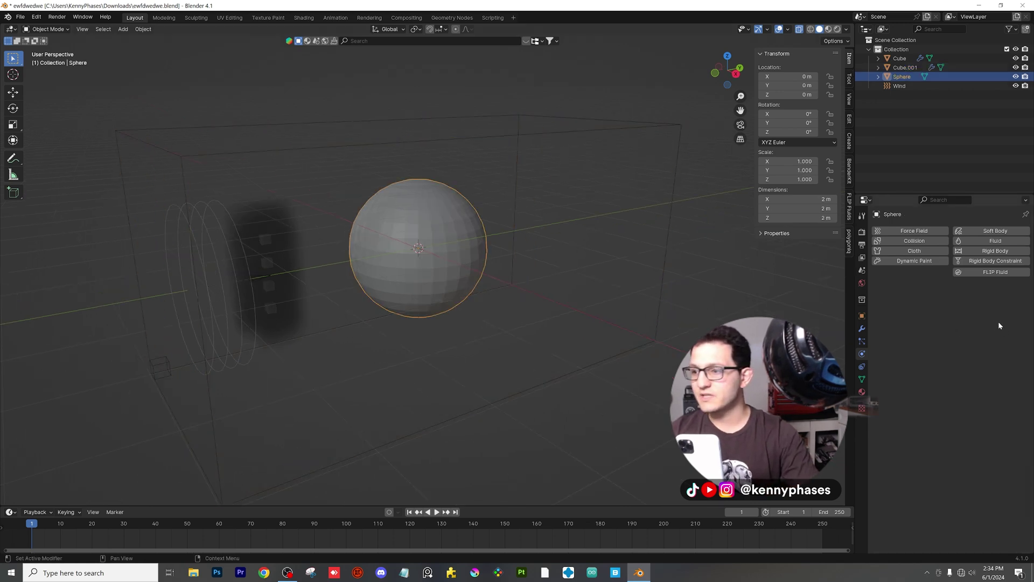
pyautogui.click(981, 243)
pyautogui.click(957, 302)
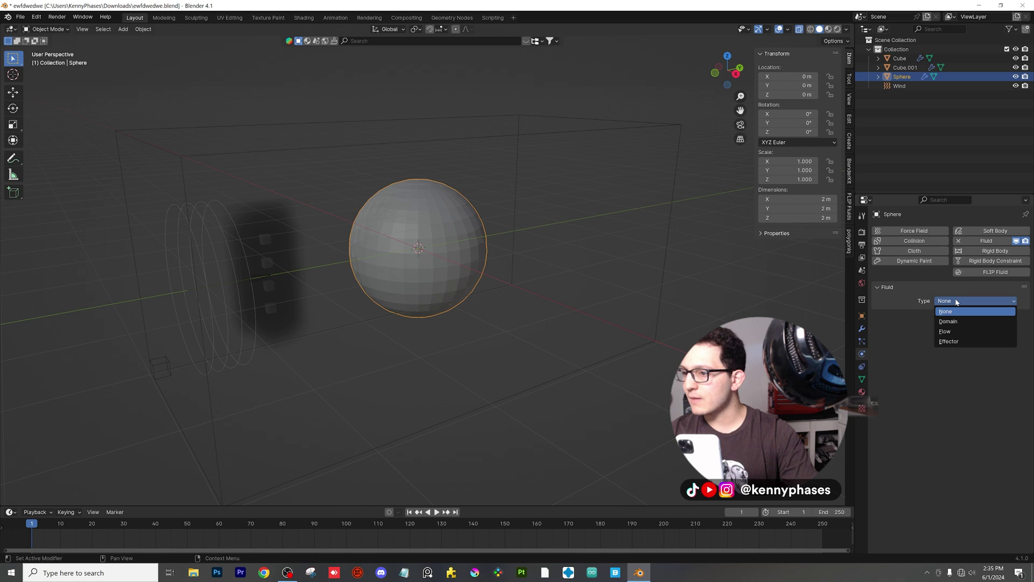
pyautogui.click(967, 341)
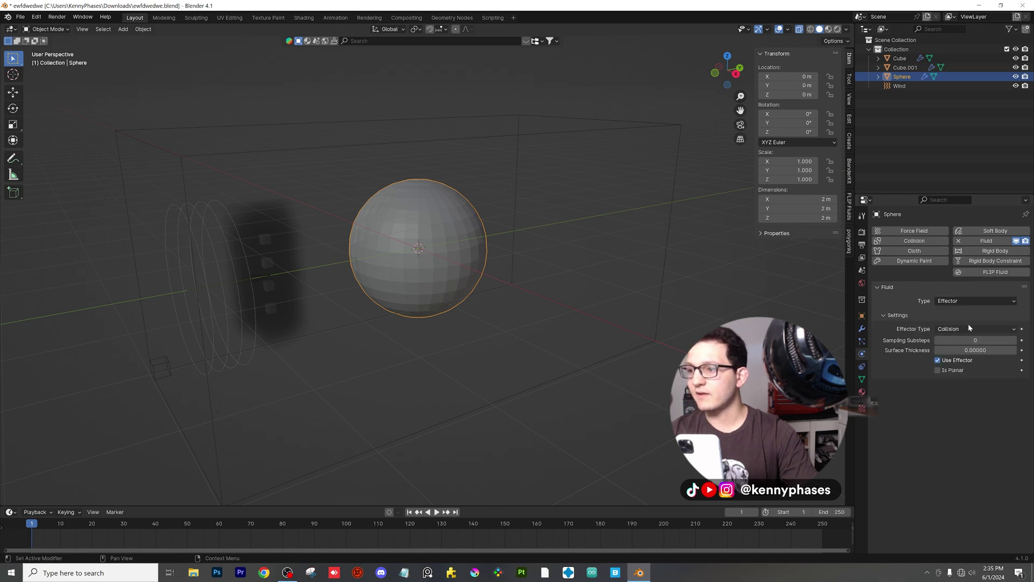
pyautogui.doubleClick(986, 350)
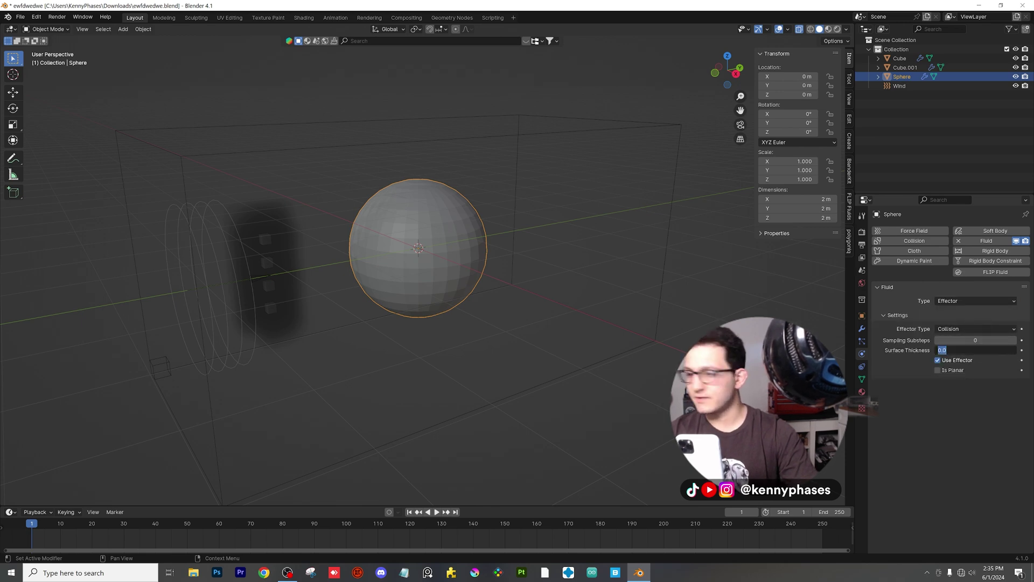
pyautogui.write('0.2')
pyautogui.press('Return')
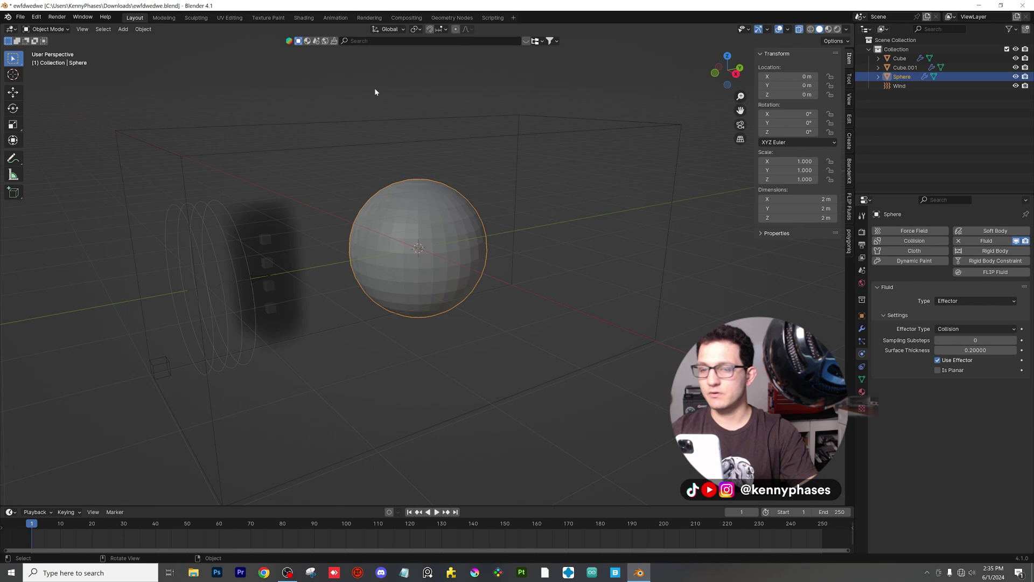
# - Re-save the file with Ctrl+S
pyautogui.hotkey('ctrl', 's')
pyautogui.moveTo(413, 102); pyautogui.dragTo(388, 116, button='middle')
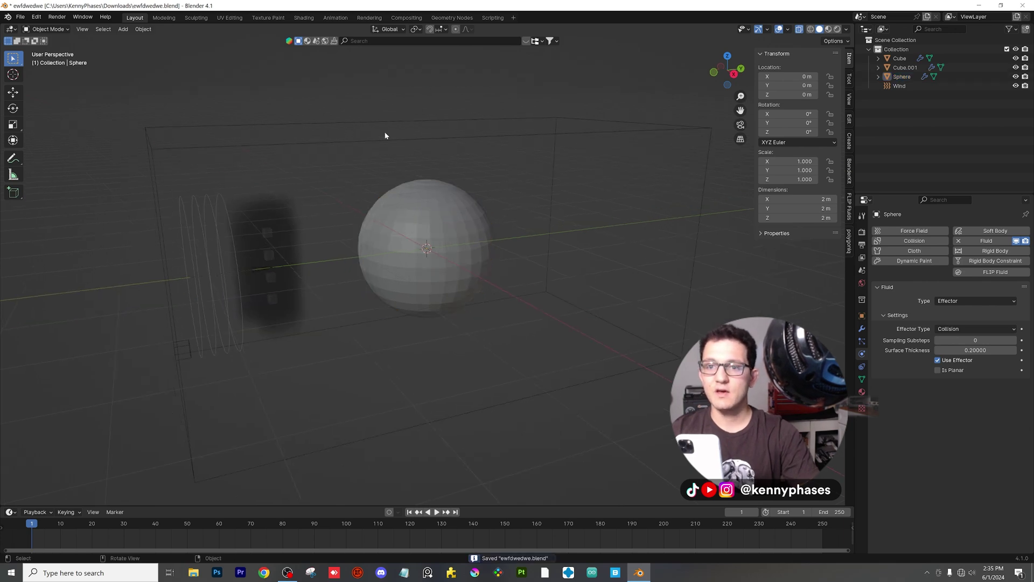
pyautogui.click(393, 124)
# - Set the domain's gas Buoyancy Density and Heat both to 0
pyautogui.moveTo(493, 259); pyautogui.dragTo(827, 321, button='middle')
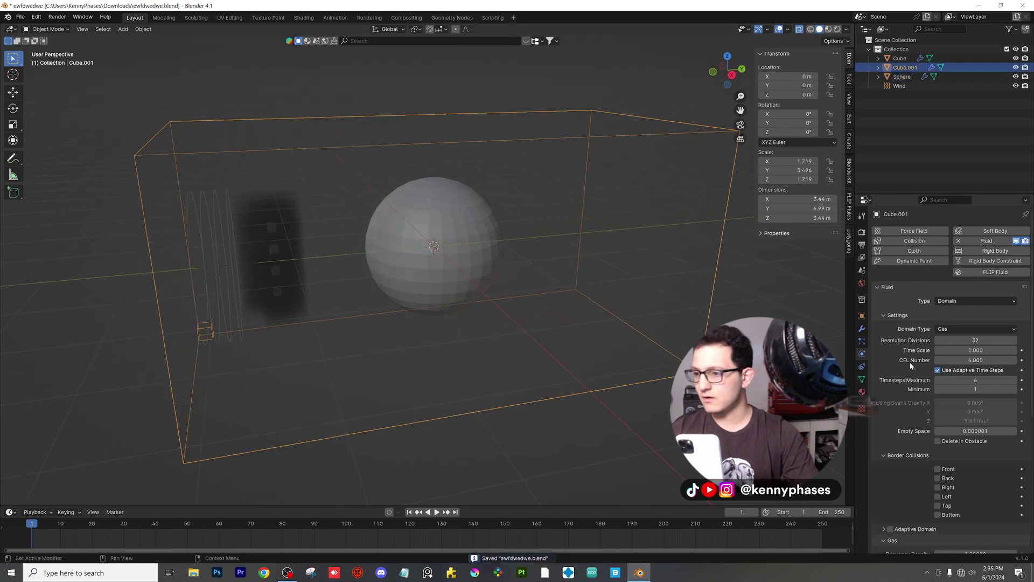
pyautogui.scroll(-3, 912, 360)
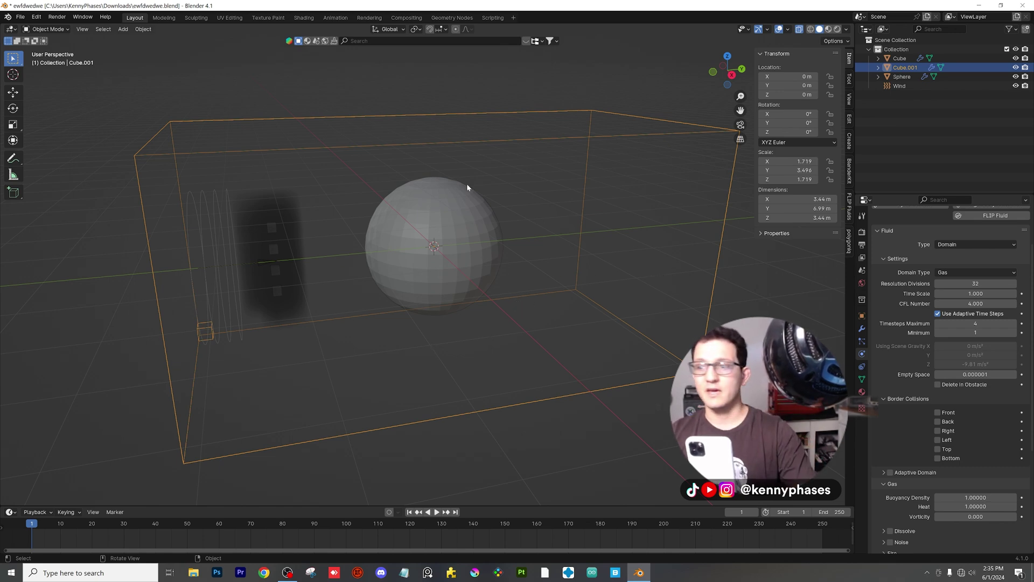
pyautogui.scroll(-7, 956, 365)
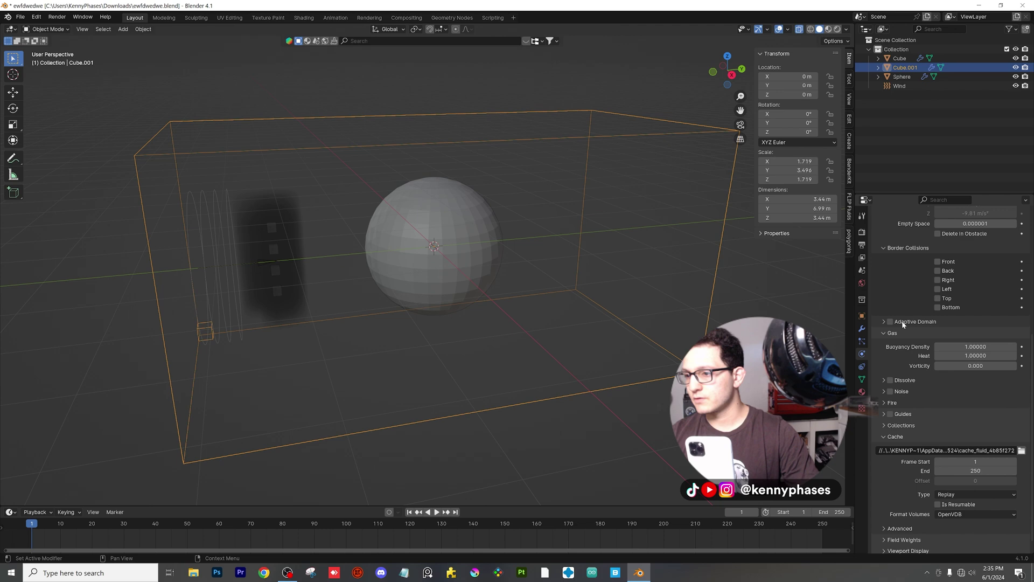
pyautogui.click(890, 334)
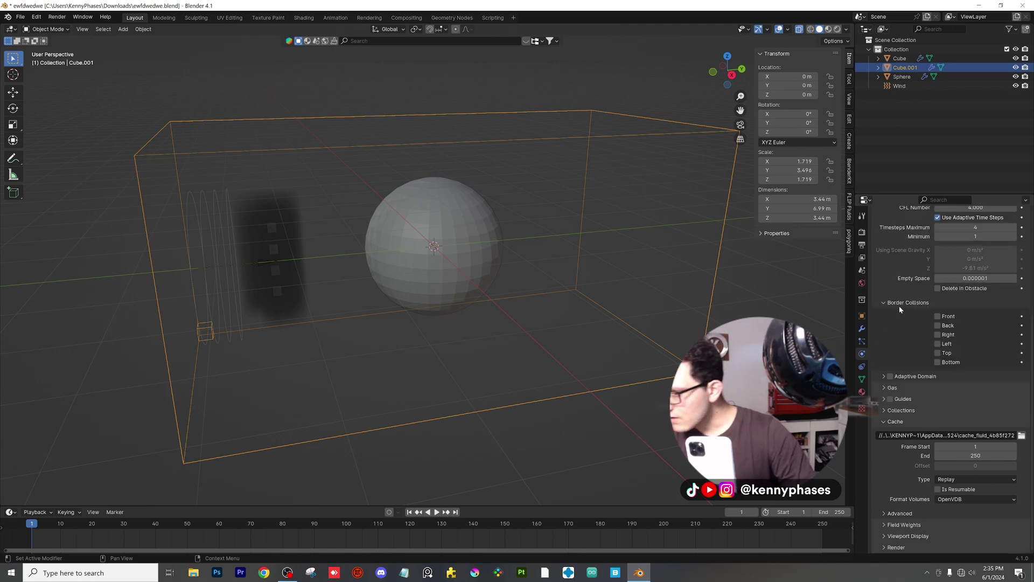
pyautogui.click(893, 387)
pyautogui.doubleClick(976, 401)
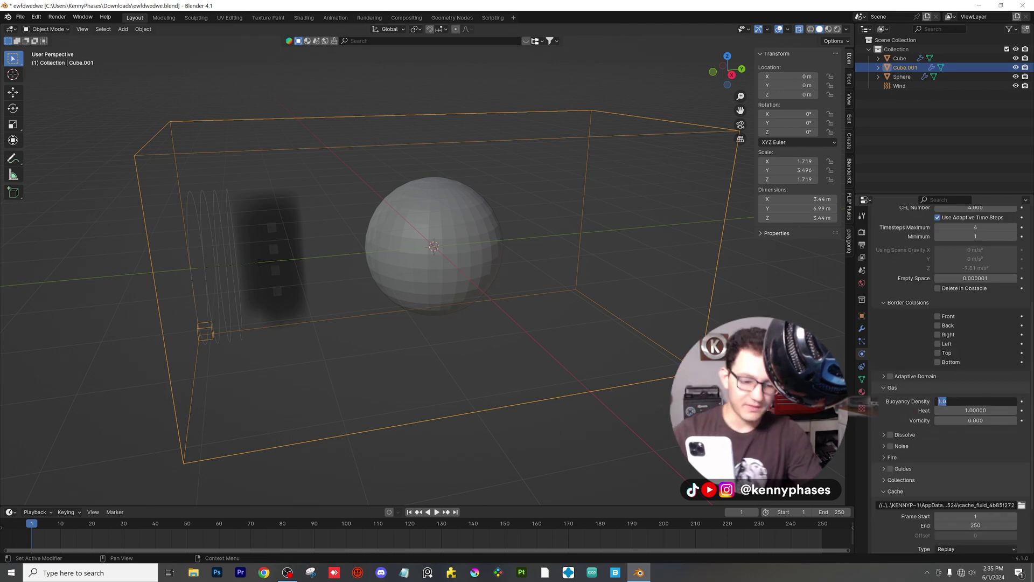
pyautogui.write('0')
pyautogui.press('Tab')
pyautogui.write('0')
pyautogui.press('Return')
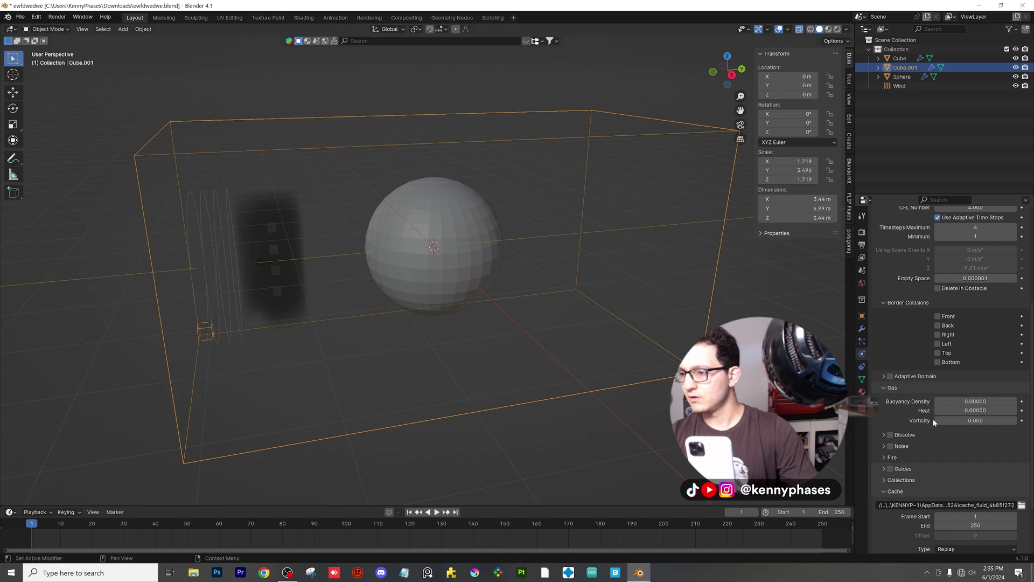
# - Set the domain cache End frame to 100 and cache Type to All
pyautogui.scroll(-3, 990, 352)
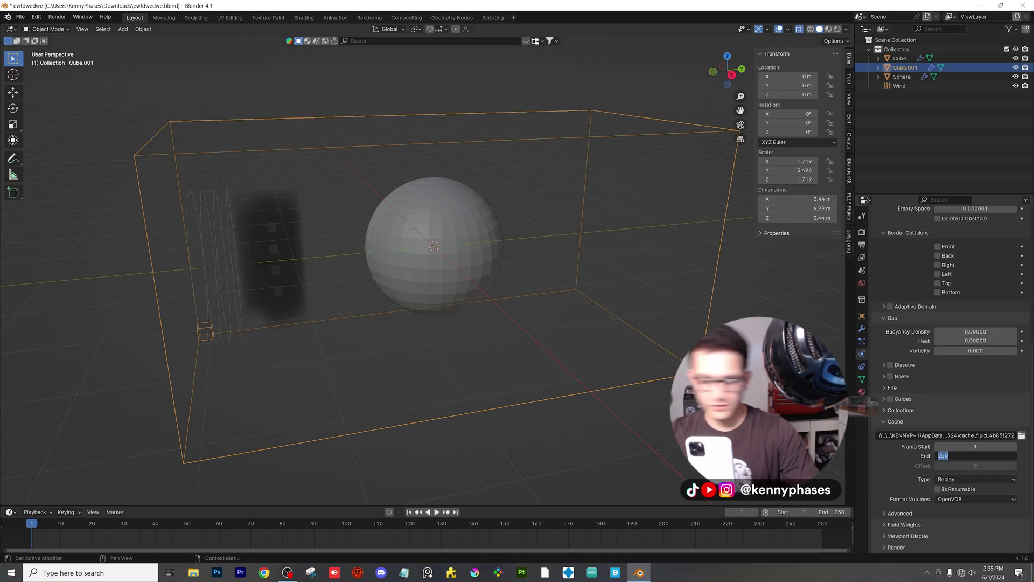
pyautogui.write('0')
pyautogui.press('Return')
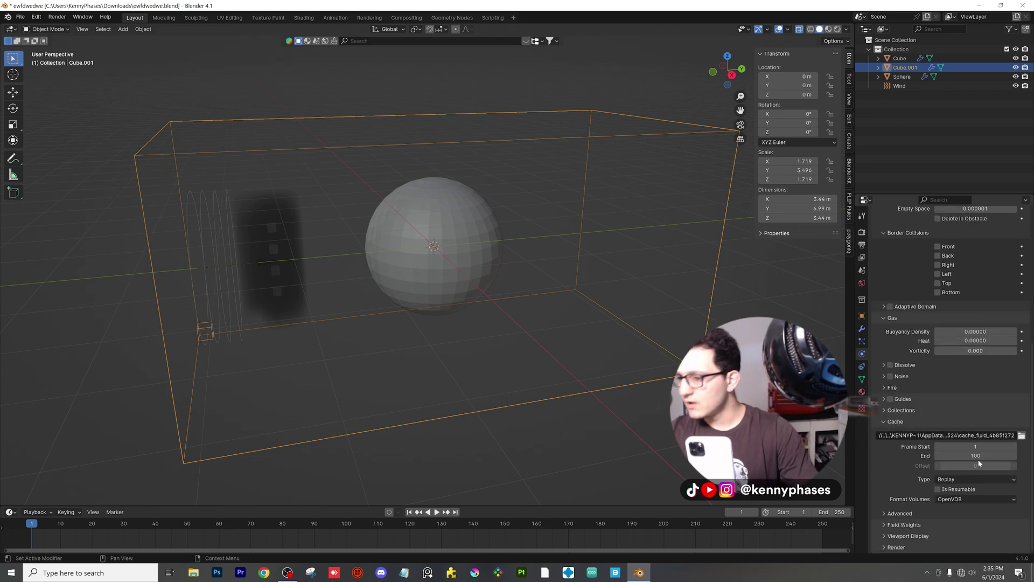
pyautogui.click(958, 480)
pyautogui.click(961, 510)
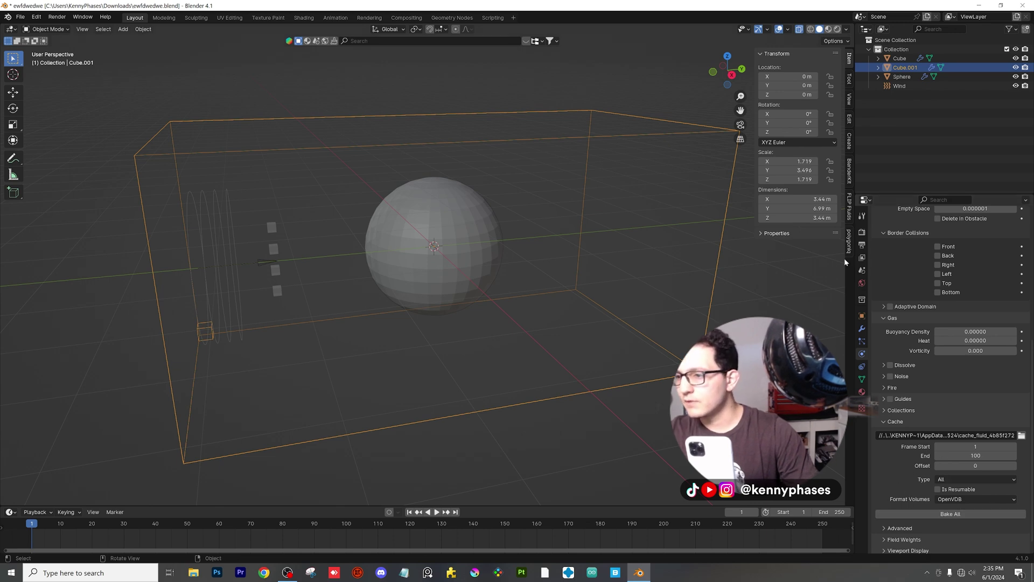
# - Set the scene's Frame End to 100 in Output properties, then return to Physics
pyautogui.click(863, 246)
pyautogui.doubleClick(982, 342)
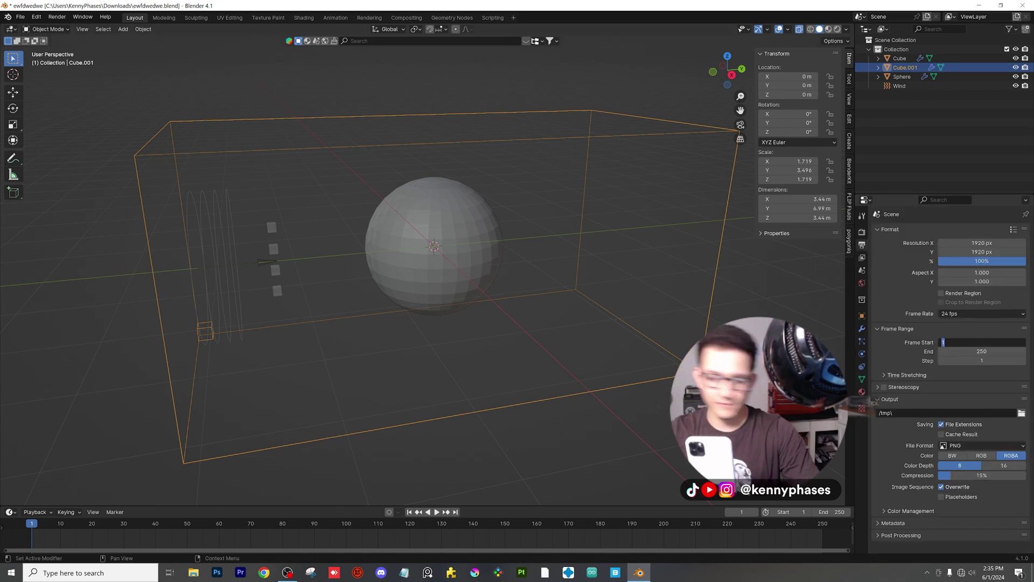
pyautogui.press('Tab')
pyautogui.write('100')
pyautogui.press('Return')
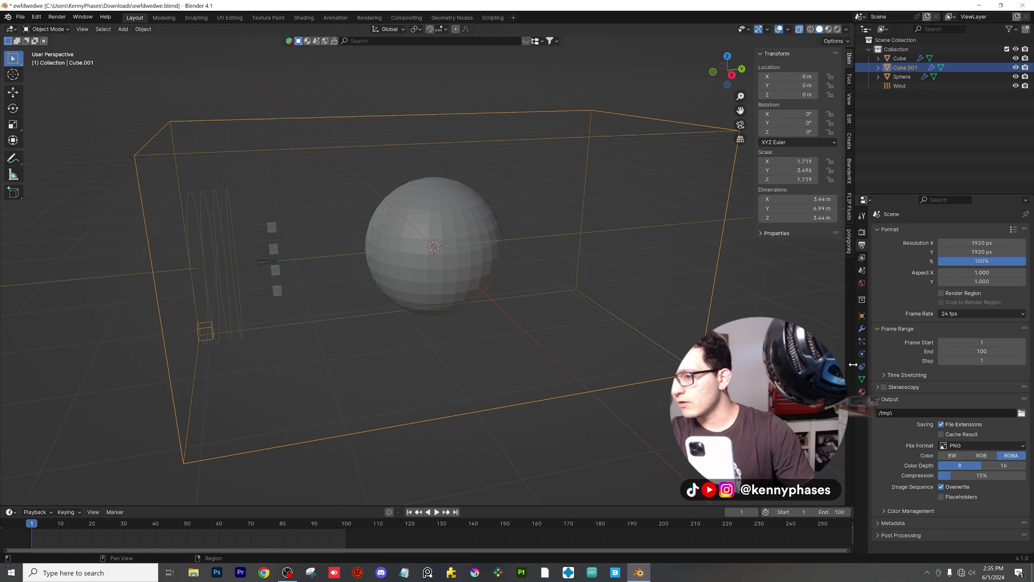
pyautogui.click(862, 354)
pyautogui.scroll(-10, 891, 390)
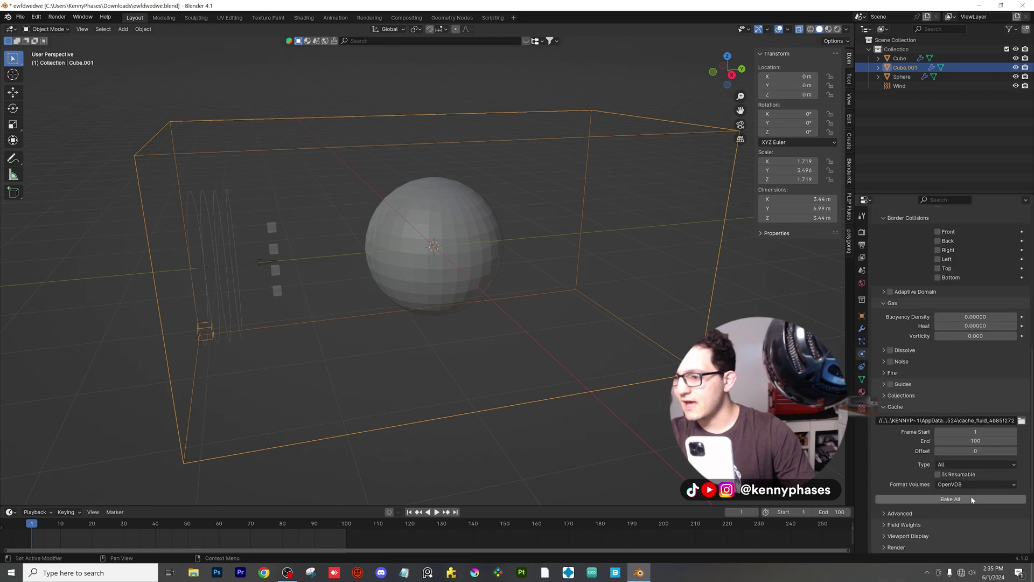
# - Bake all of the smoke simulation and play it back, viewed from a flatter angle
pyautogui.click(972, 500)
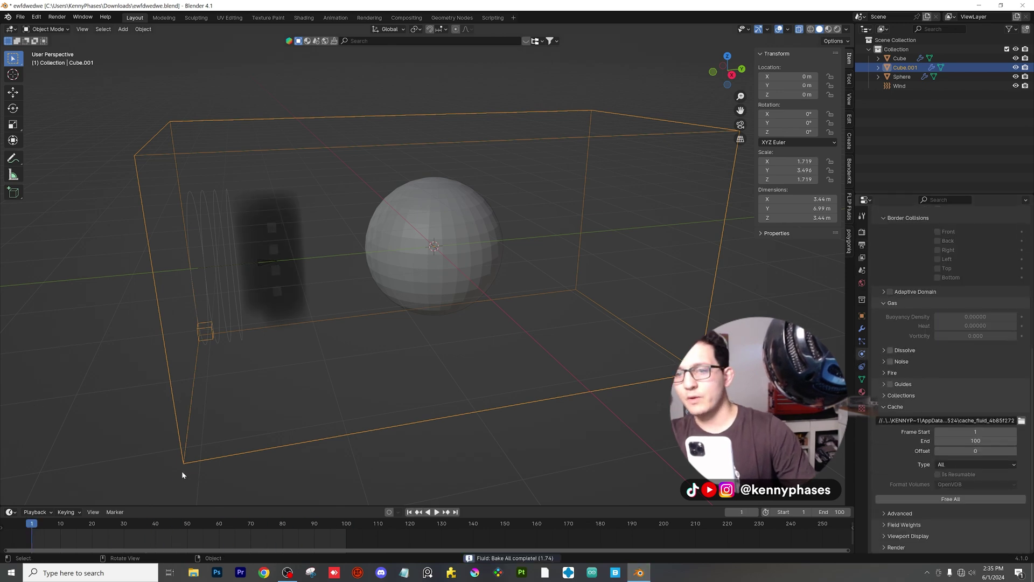
pyautogui.press('space')
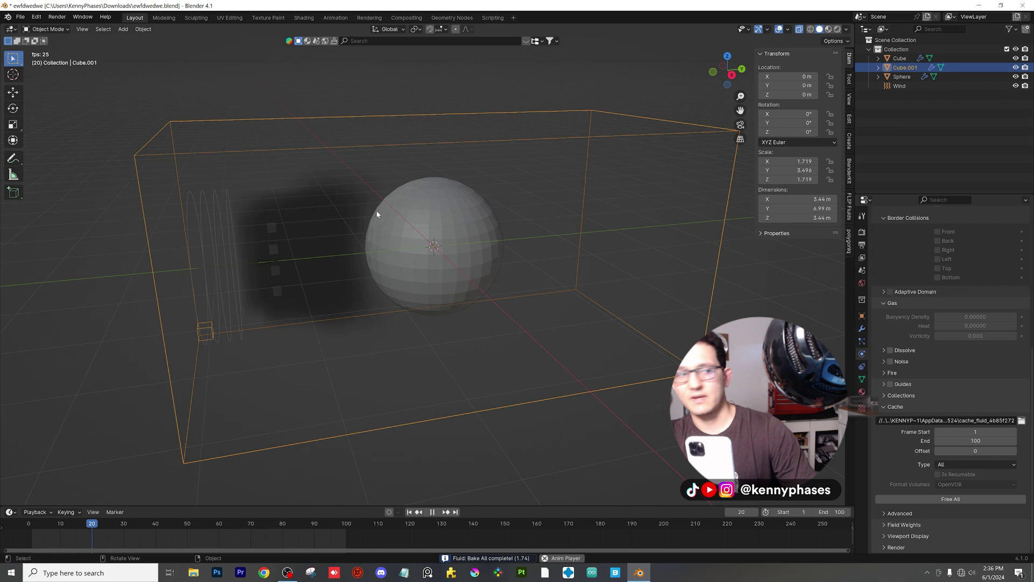
pyautogui.moveTo(448, 208); pyautogui.dragTo(353, 219, button='middle')
pyautogui.press('space')
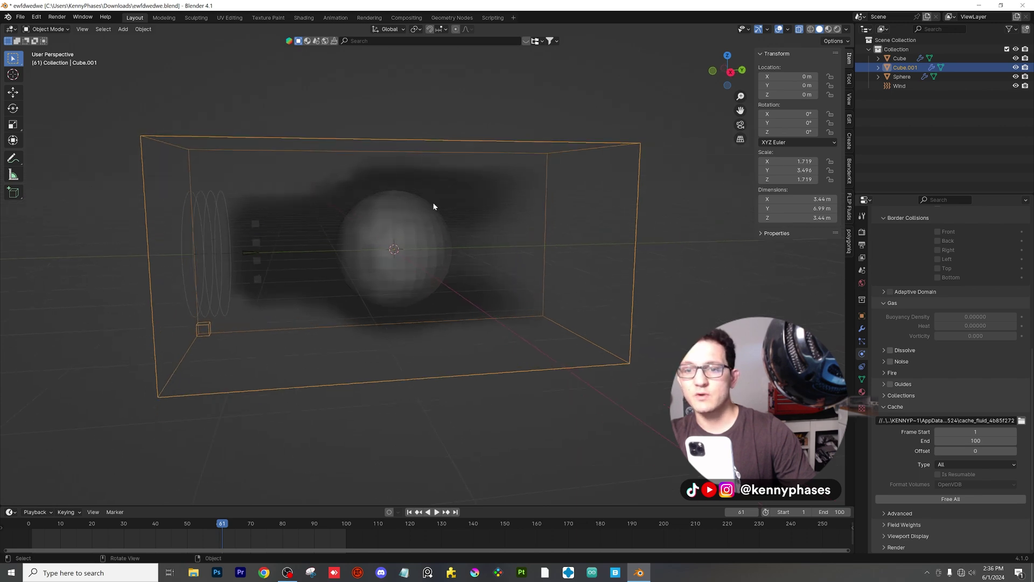
# - Check the sphere's collision settings, then reselect the domain box
pyautogui.moveTo(435, 207); pyautogui.dragTo(409, 201, button='middle')
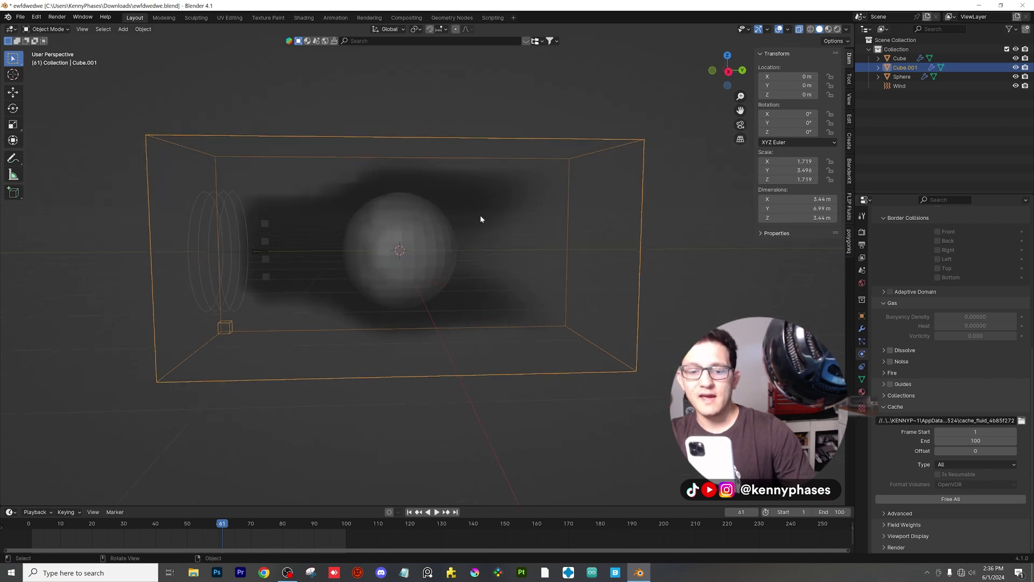
pyautogui.click(409, 250)
pyautogui.moveTo(409, 250); pyautogui.dragTo(418, 269, button='middle')
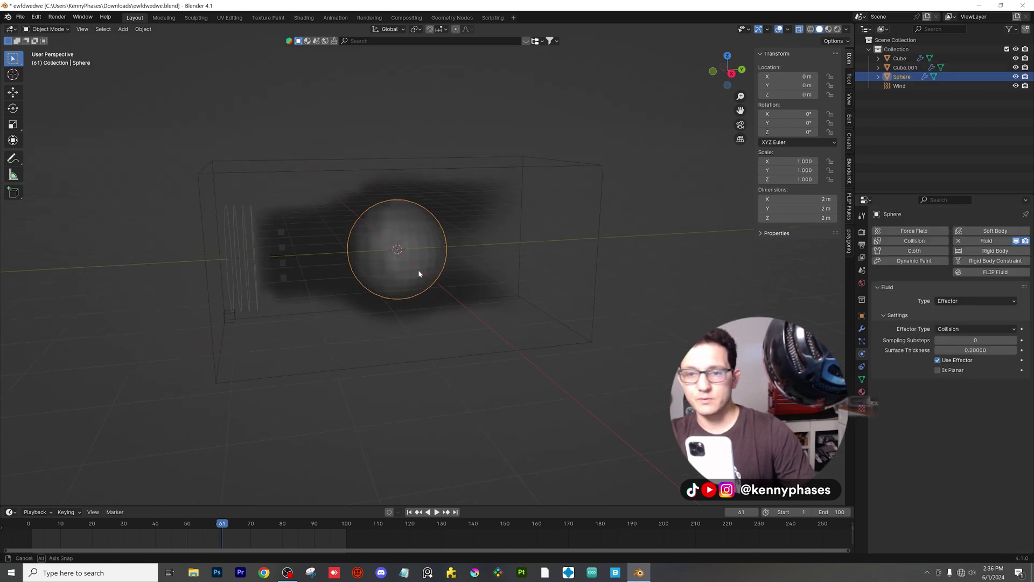
pyautogui.click(391, 159)
# - Free all baked smoke from the domain's cache
pyautogui.scroll(-10, 944, 500)
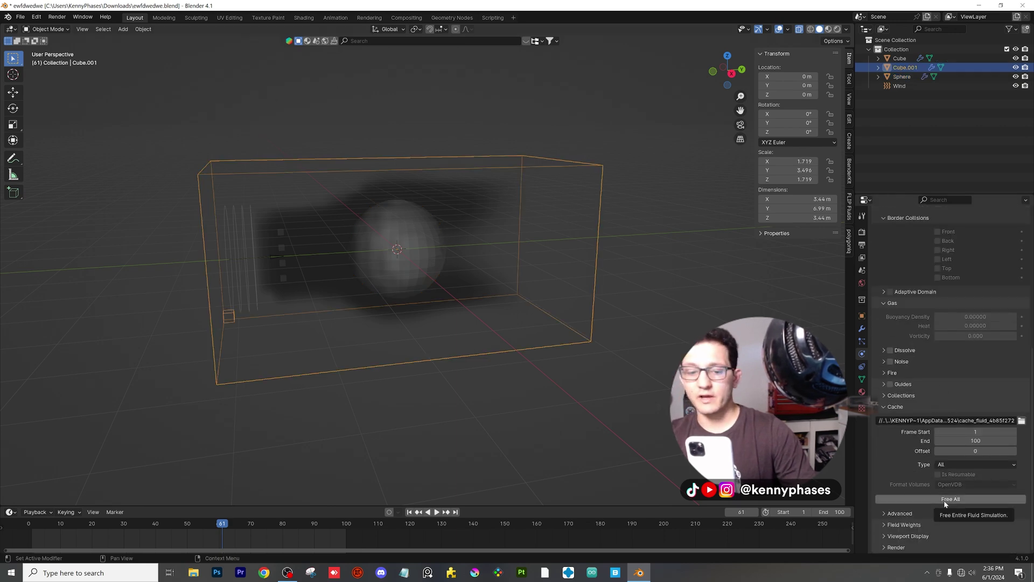
pyautogui.click(944, 500)
pyautogui.scroll(10, 930, 361)
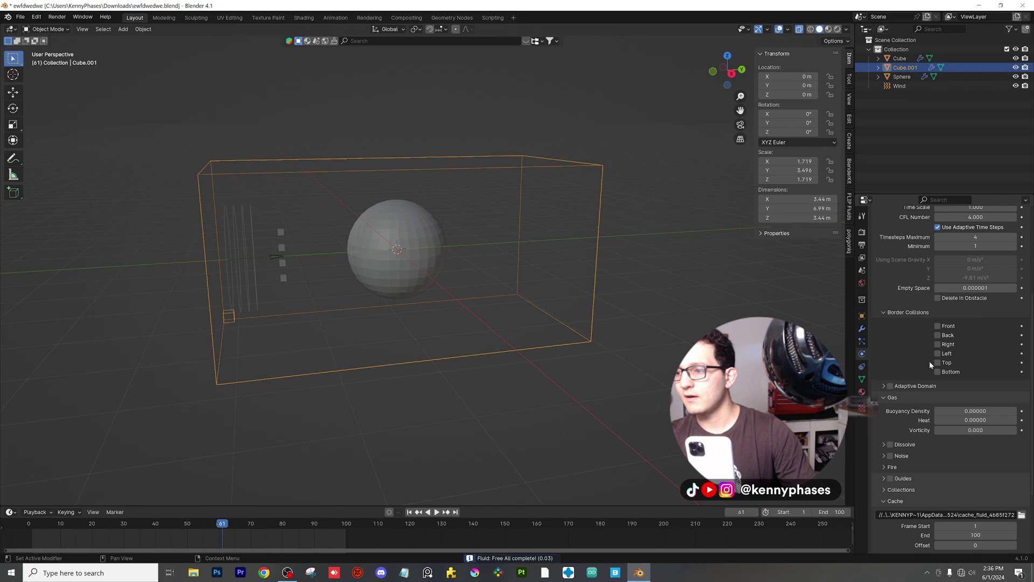
# - Set the domain's resolution divisions to 150 and save ewfdwedwe.blend
pyautogui.click(959, 340)
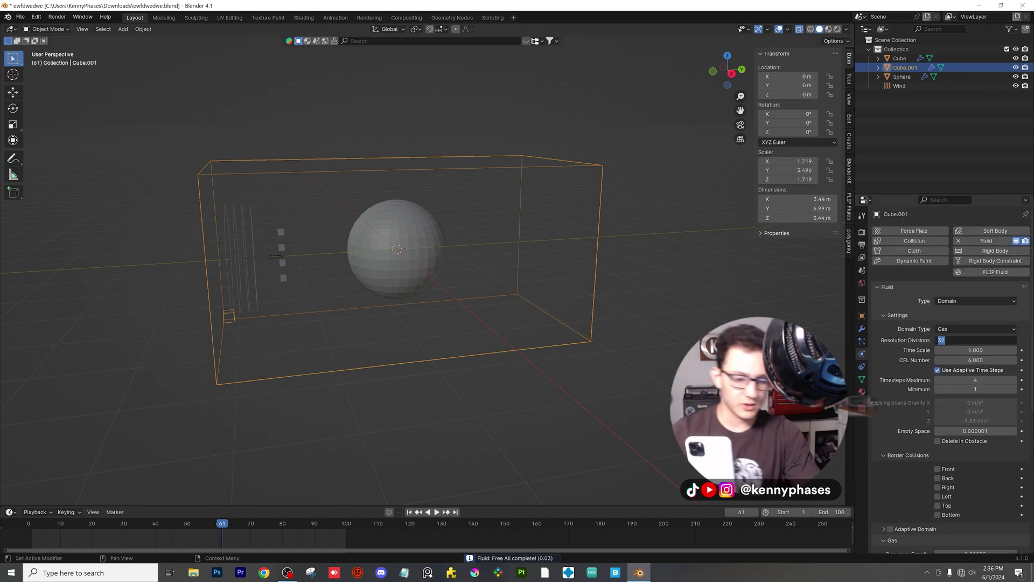
pyautogui.write('150')
pyautogui.press('Return')
pyautogui.hotkey('ctrl', 's')
pyautogui.scroll(-10, 964, 337)
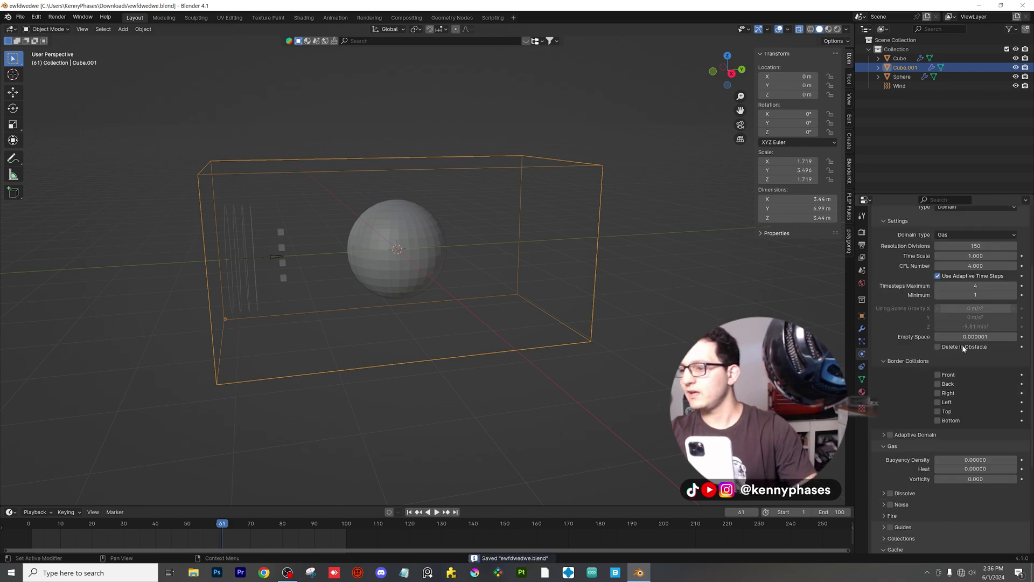
pyautogui.moveTo(129, 230); pyautogui.dragTo(425, 239, button='middle')
pyautogui.scroll(5, 350, 291)
pyautogui.moveTo(277, 341)
pyautogui.mouseDown(button='middle')
pyautogui.moveTo(316, 335)
pyautogui.moveTo(275, 353)
pyautogui.moveTo(508, 307)
pyautogui.moveTo(386, 345)
pyautogui.moveTo(400, 286)
pyautogui.moveTo(290, 329)
pyautogui.mouseUp(button='middle')
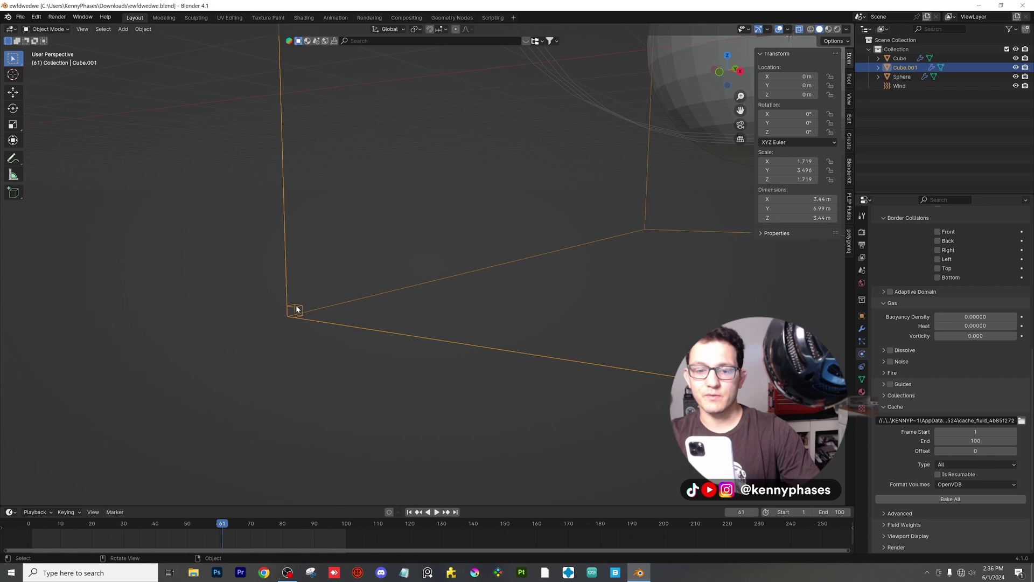
pyautogui.scroll(3, 321, 316)
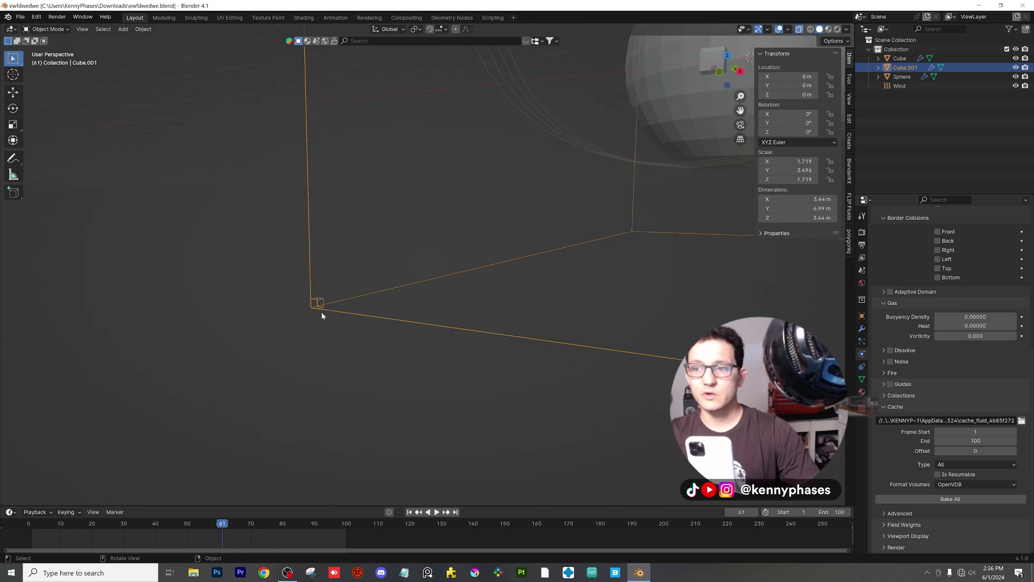
pyautogui.keyDown('shift'); pyautogui.moveTo(372, 284); pyautogui.dragTo(411, 302, button='middle'); pyautogui.keyUp('shift')
pyautogui.scroll(2, 517, 222)
pyautogui.click(466, 163)
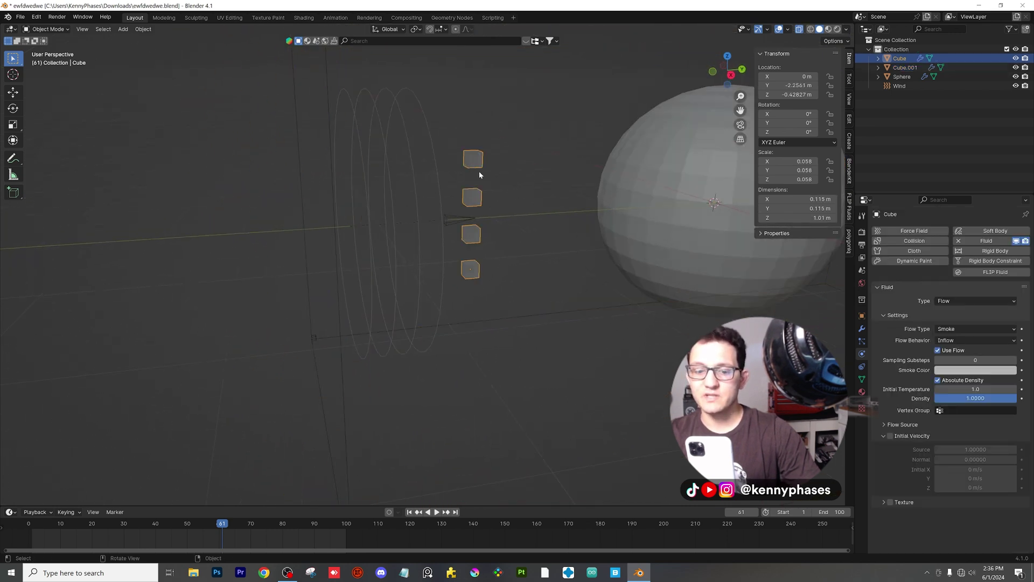
pyautogui.moveTo(480, 170); pyautogui.dragTo(440, 176, button='middle')
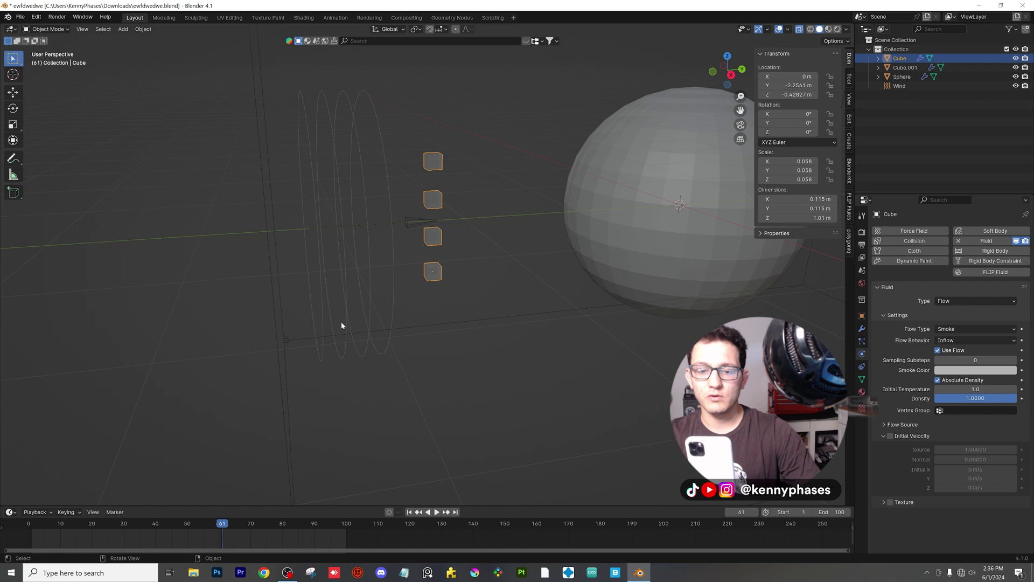
pyautogui.scroll(-6, 356, 310)
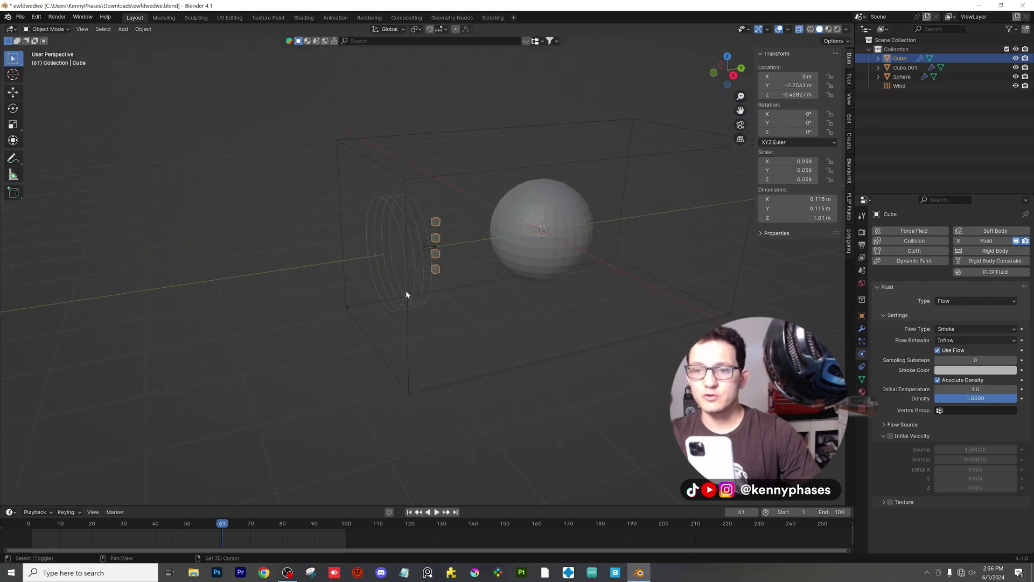
pyautogui.keyDown('shift'); pyautogui.moveTo(406, 295); pyautogui.dragTo(365, 296, button='middle'); pyautogui.keyUp('shift')
pyautogui.scroll(2, 416, 240)
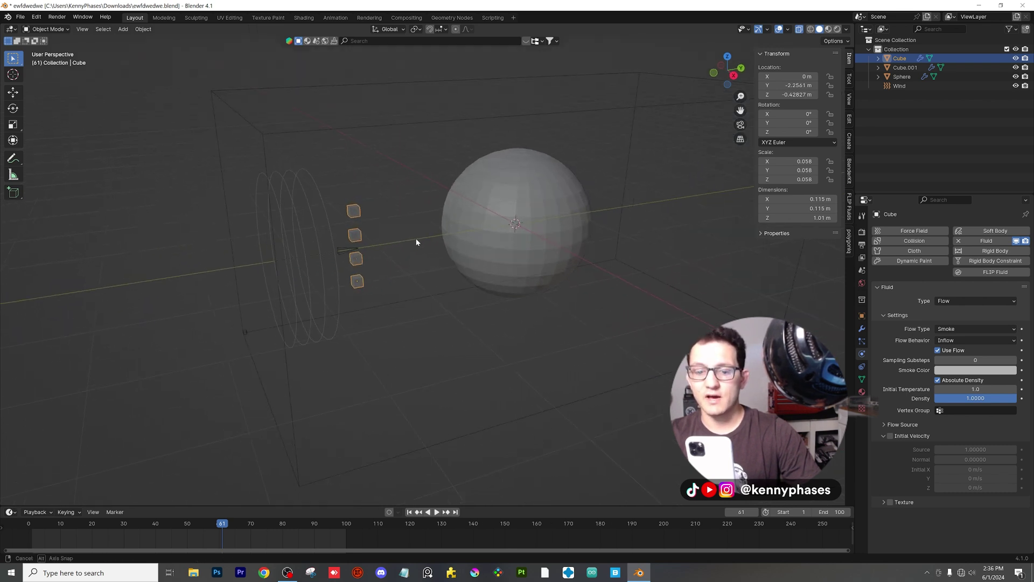
pyautogui.click(419, 111)
# - Bake All again from the domain's Cache panel at 150 resolution divisions
pyautogui.scroll(-10, 964, 431)
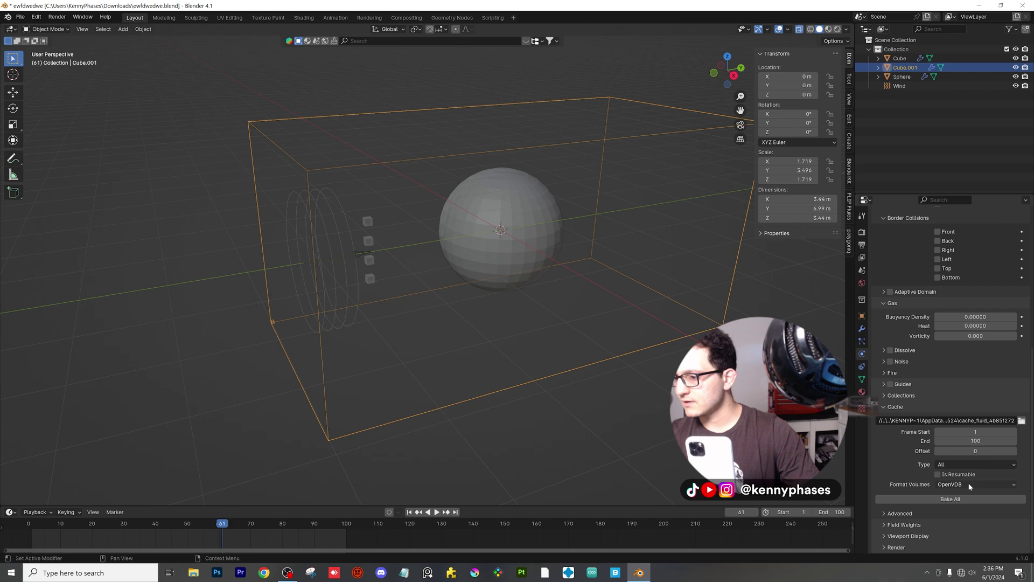
pyautogui.click(963, 499)
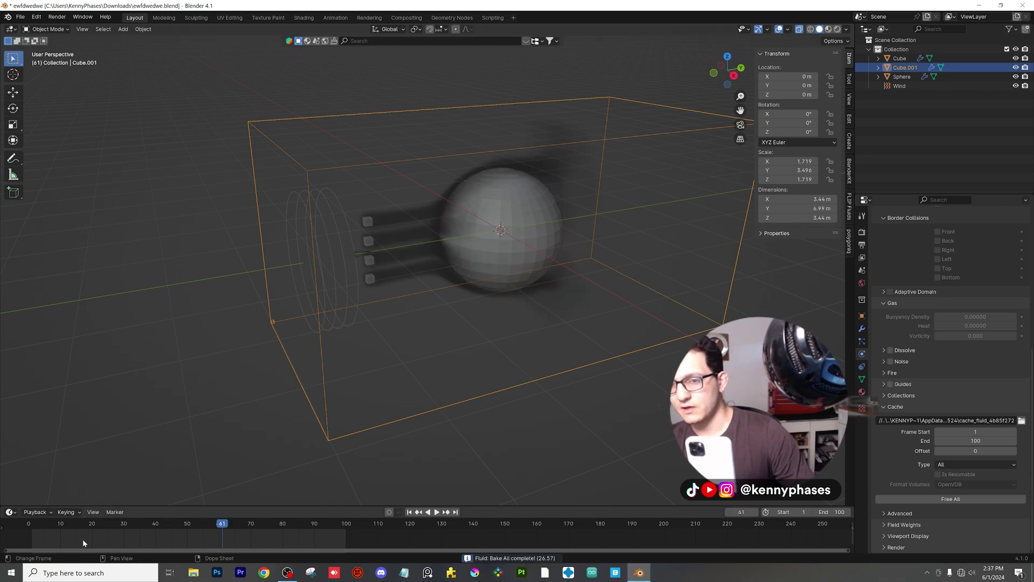
# - Scrub through the baked frames and frame the smoke from the right-side view
pyautogui.moveTo(106, 522); pyautogui.dragTo(190, 514)
pyautogui.moveTo(469, 256); pyautogui.dragTo(499, 265, button='middle')
pyautogui.click(730, 75)
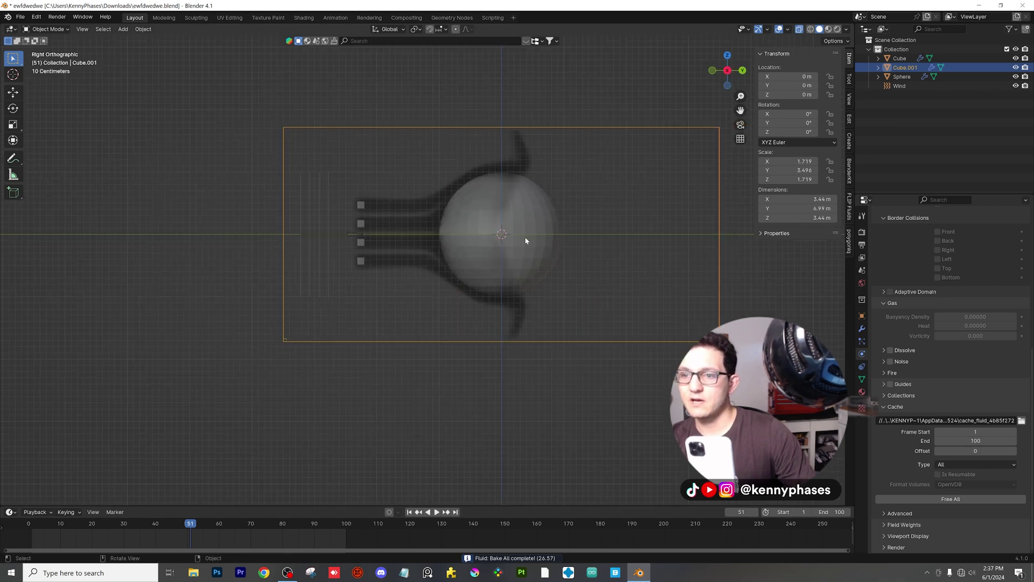
pyautogui.keyDown('shift'); pyautogui.moveTo(416, 257); pyautogui.dragTo(385, 282, button='middle'); pyautogui.keyUp('shift')
pyautogui.scroll(1, 339, 326)
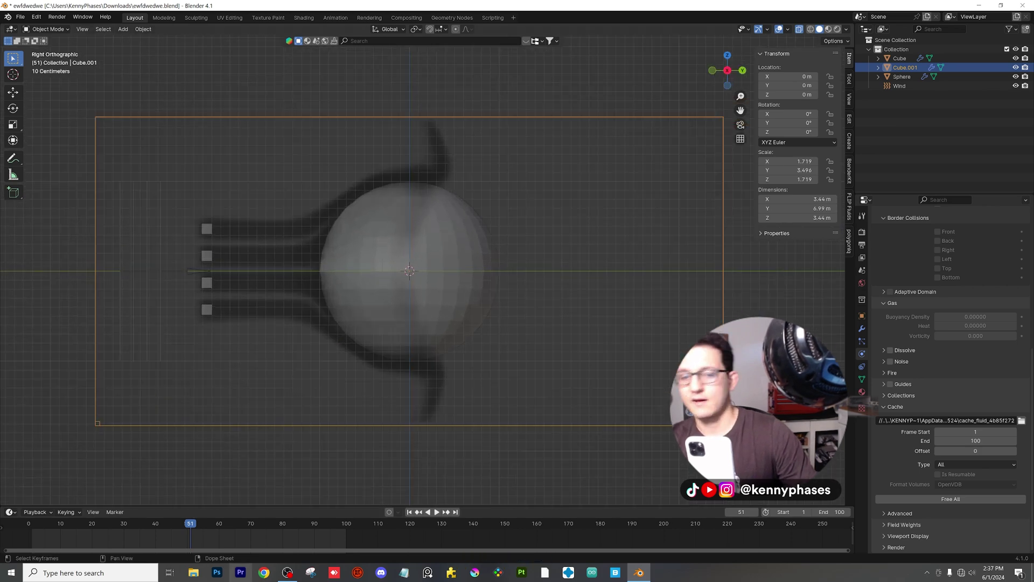
# - Play the smoke from the start and stop it at frame 44
pyautogui.click(31, 527)
pyautogui.press('space')
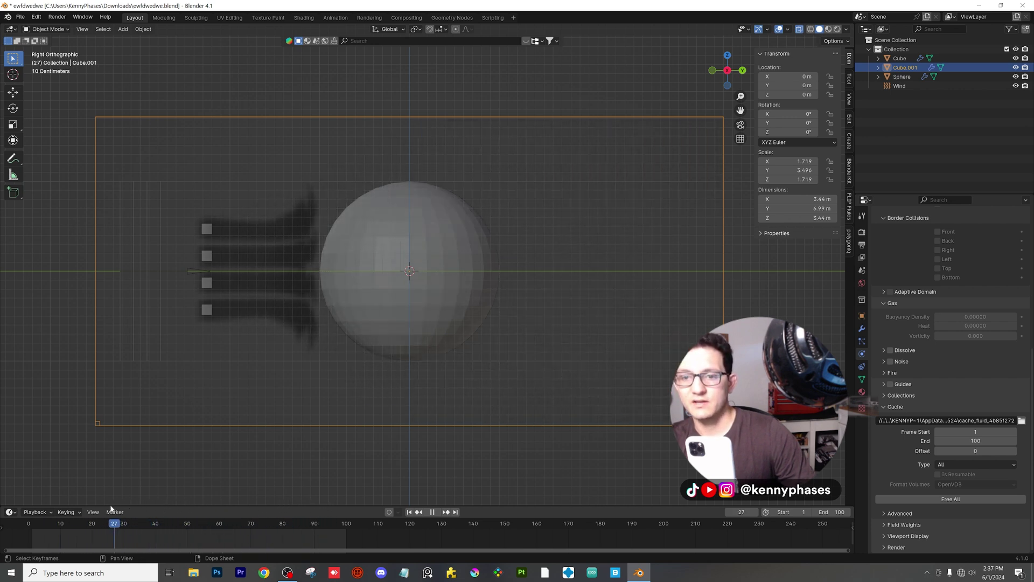
pyautogui.press('space')
pyautogui.press('Left')
pyautogui.press('Left')
pyautogui.press('Left')
pyautogui.press('Left')
pyautogui.press('Left')
pyautogui.press('Left')
pyautogui.press('Left')
pyautogui.press('Left')
pyautogui.press('Left')
pyautogui.press('Left')
pyautogui.press('Left')
pyautogui.press('Left')
pyautogui.press('Left')
pyautogui.press('Left')
pyautogui.press('Left')
pyautogui.press('Left')
pyautogui.press('Left')
pyautogui.press('Left')
pyautogui.press('Left')
pyautogui.press('Left')
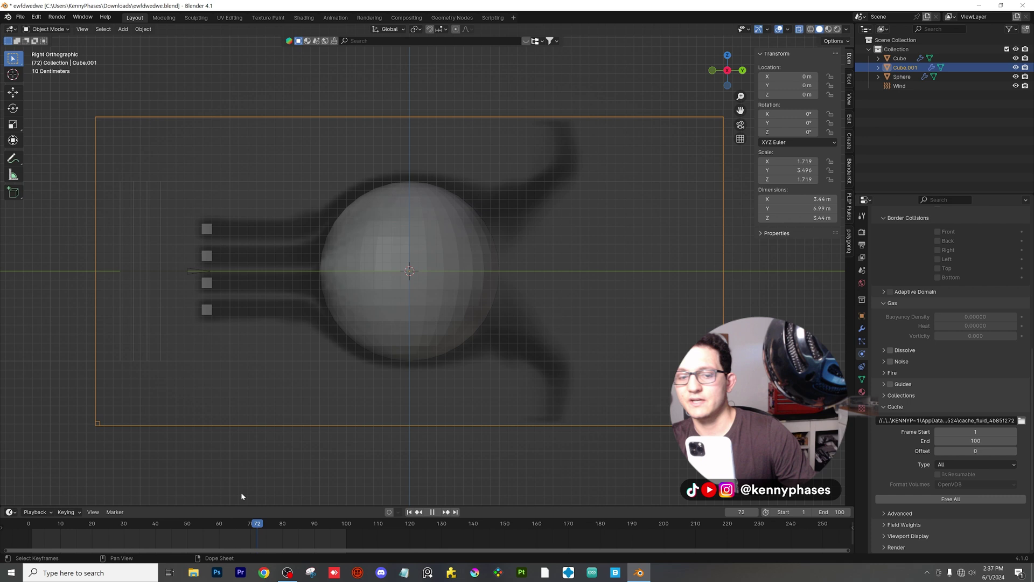
pyautogui.scroll(-1, 400, 257)
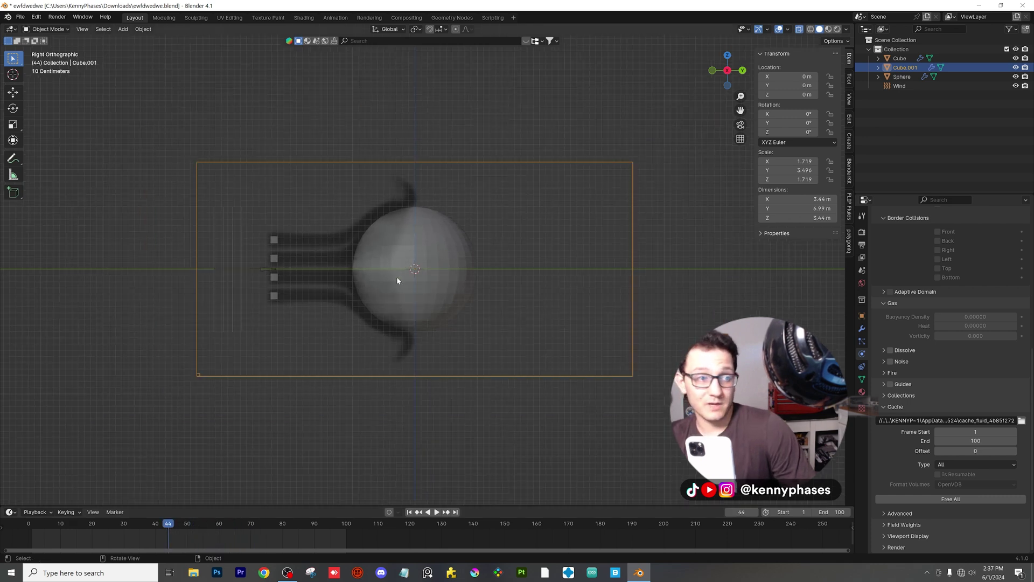
pyautogui.moveTo(397, 278); pyautogui.dragTo(371, 291, button='middle')
# - Select the emitter cubes to inspect their smoke flow settings
pyautogui.click(350, 257)
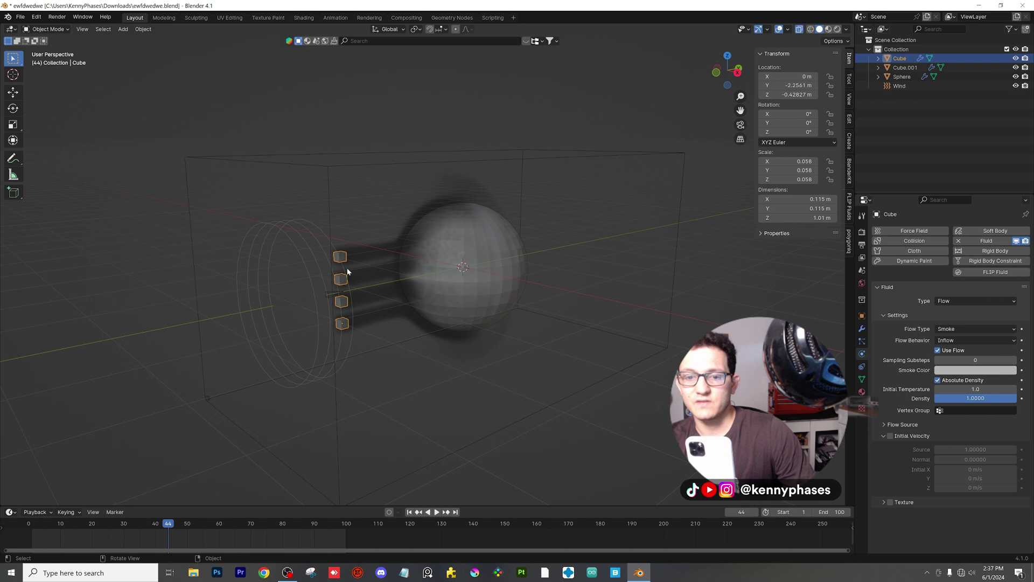
pyautogui.moveTo(350, 273); pyautogui.dragTo(349, 275, button='middle')
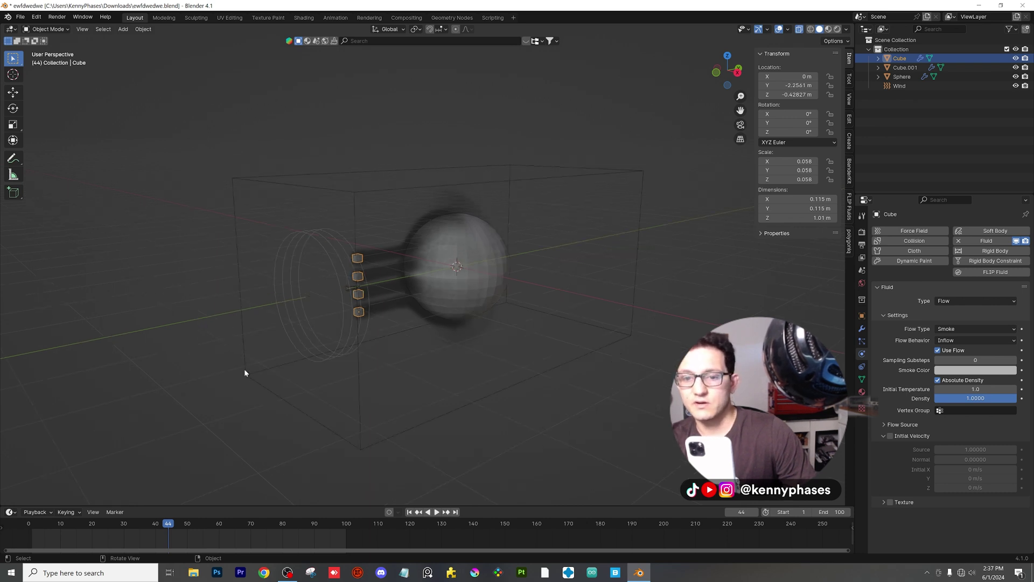
pyautogui.scroll(-2, 283, 363)
pyautogui.scroll(5, 284, 364)
pyautogui.moveTo(347, 335); pyautogui.dragTo(371, 393, button='middle')
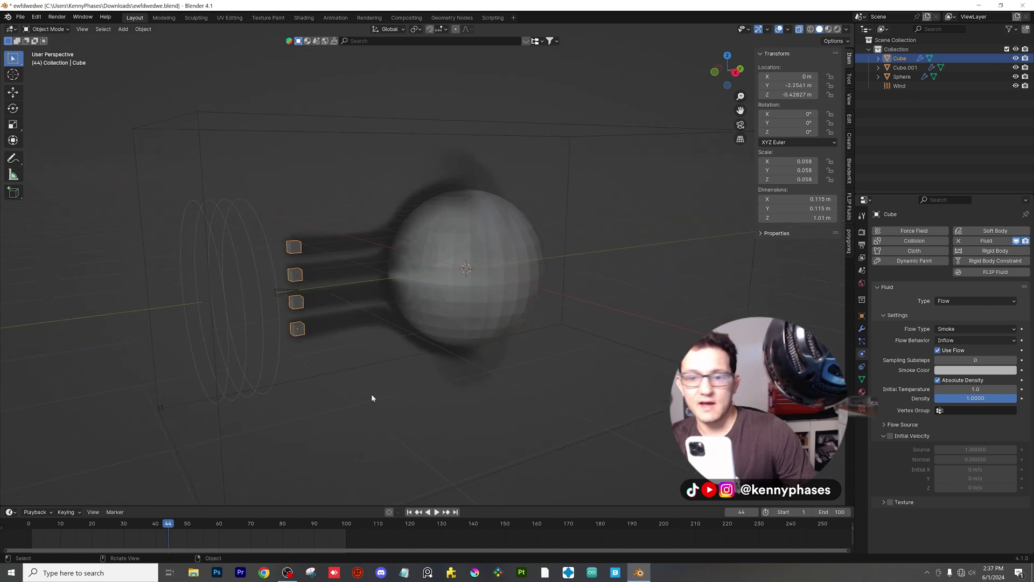
pyautogui.moveTo(47, 523); pyautogui.dragTo(31, 522)
# - Replay the smoke from frame 1, stop at frame 90, and save ewfdwedwe.blend
pyautogui.press('space')
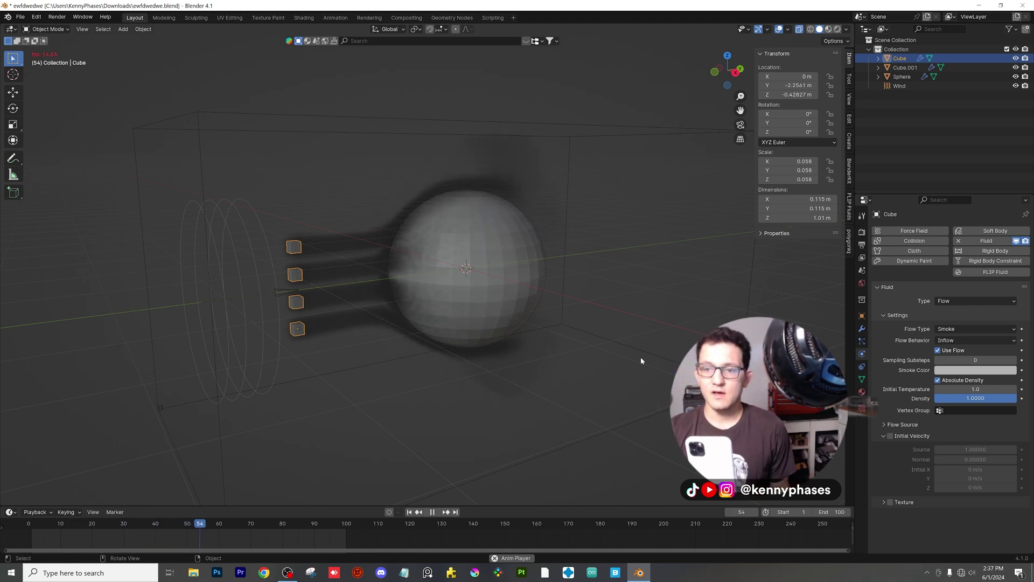
pyautogui.moveTo(512, 323); pyautogui.dragTo(473, 320, button='middle')
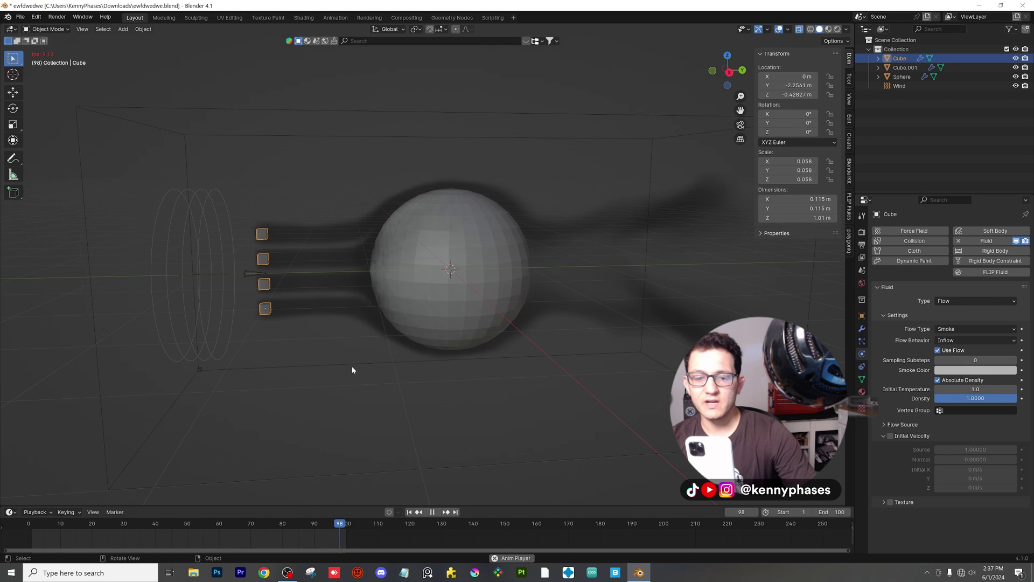
pyautogui.scroll(-2, 351, 367)
pyautogui.moveTo(385, 367); pyautogui.dragTo(379, 352, button='middle')
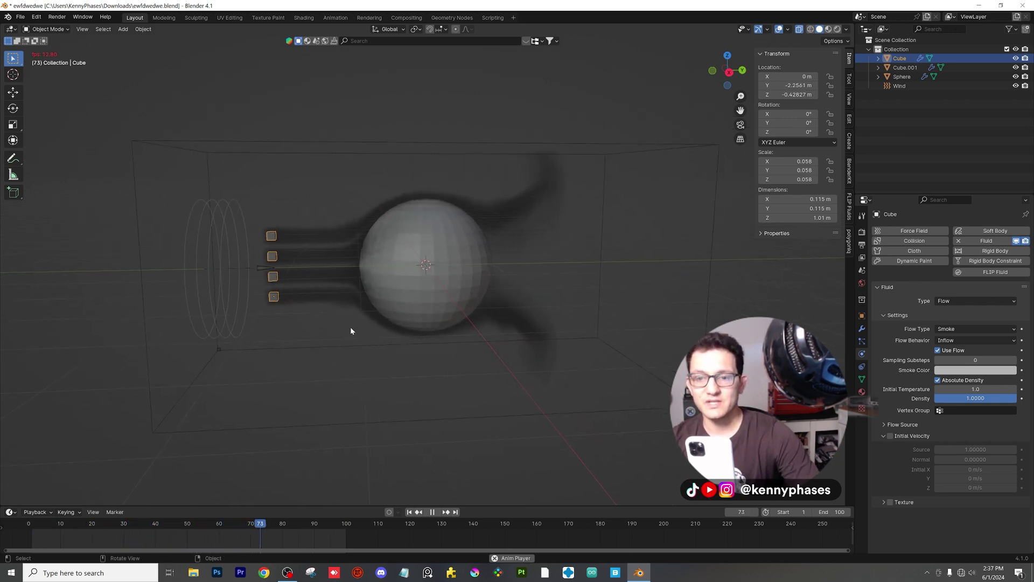
pyautogui.press('space')
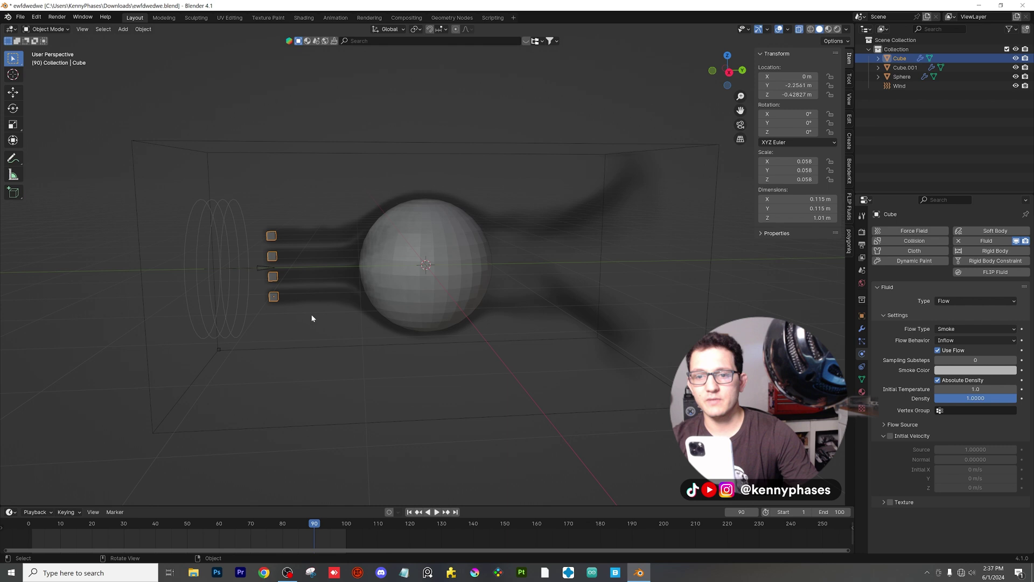
pyautogui.hotkey('ctrl', 's')
pyautogui.moveTo(344, 287)
pyautogui.mouseDown(button='middle')
pyautogui.moveTo(366, 298)
pyautogui.moveTo(358, 290)
pyautogui.mouseUp(button='middle')
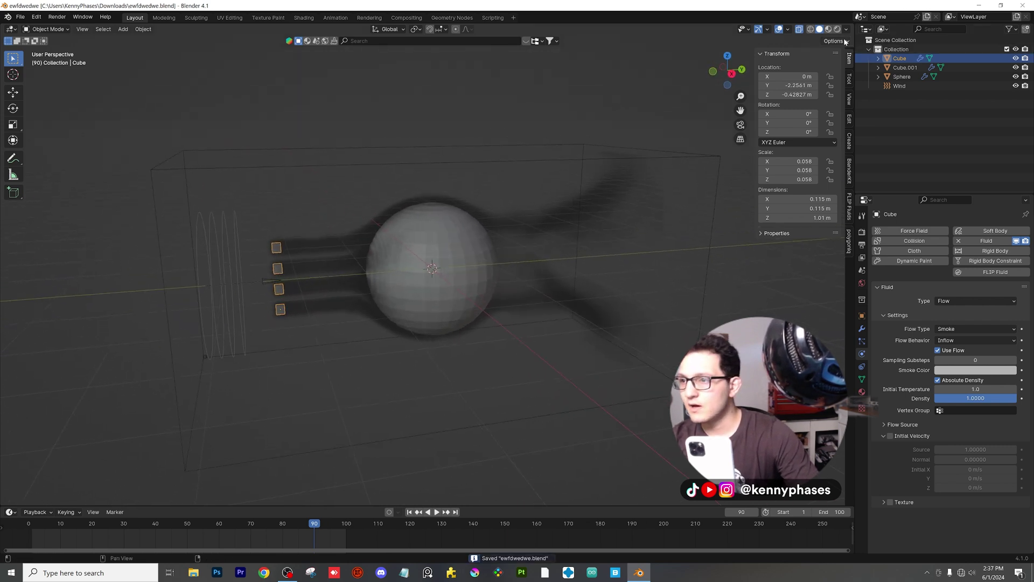
# - Switch to Rendered shading and darken the World background colour to value 0.008
pyautogui.press('z')
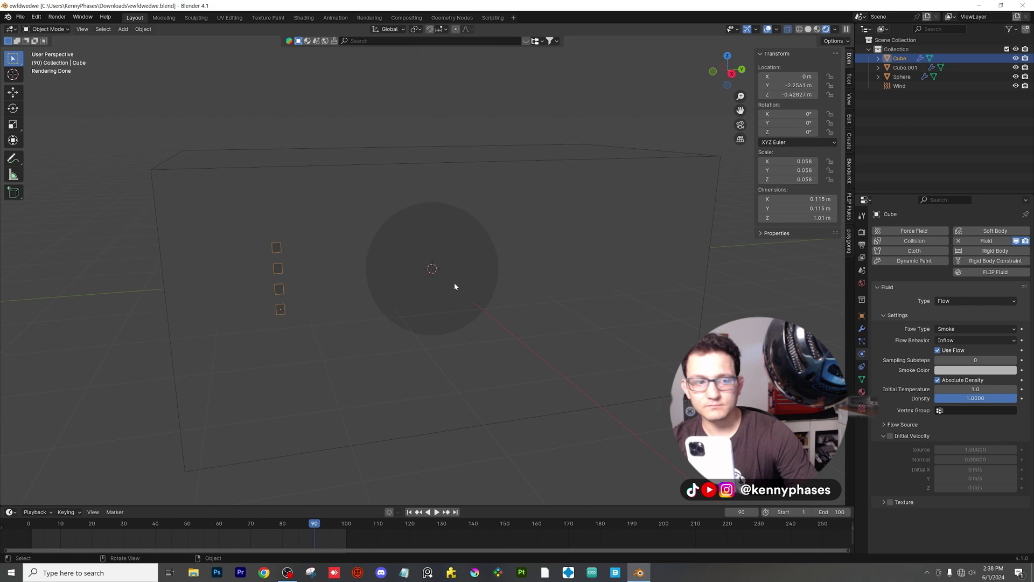
pyautogui.click(862, 231)
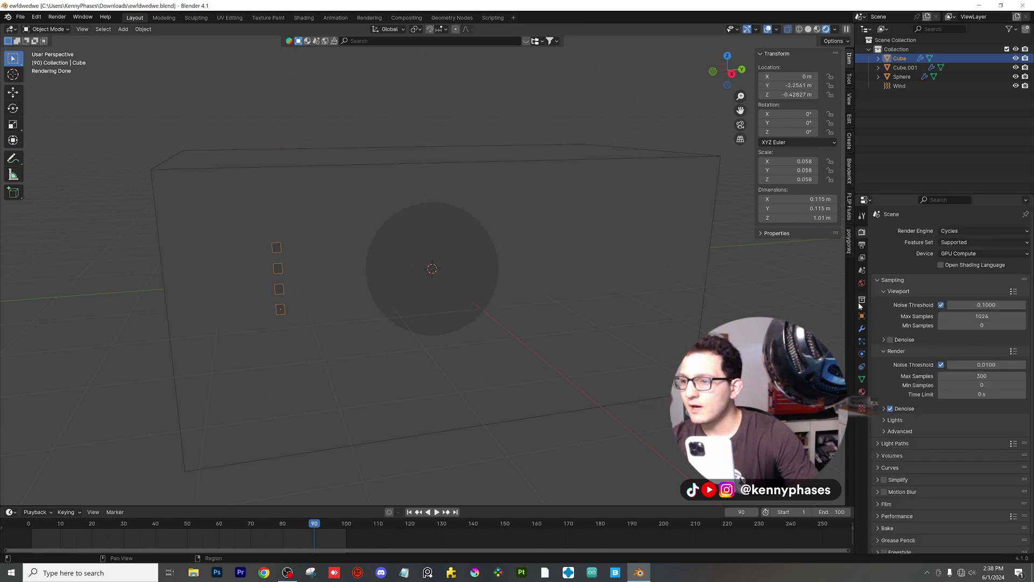
pyautogui.click(862, 283)
pyautogui.click(984, 288)
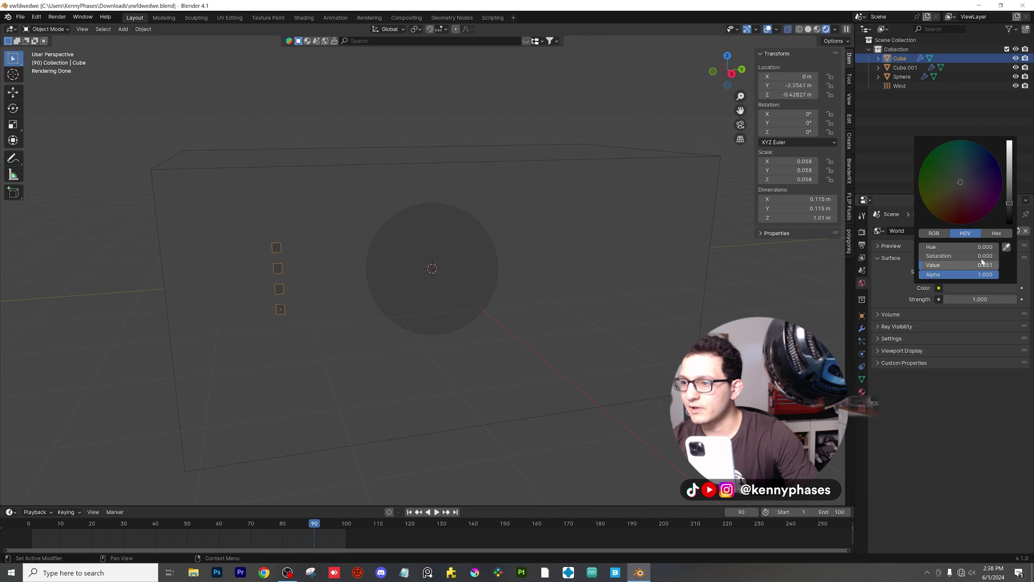
pyautogui.moveTo(1007, 205); pyautogui.dragTo(1010, 218)
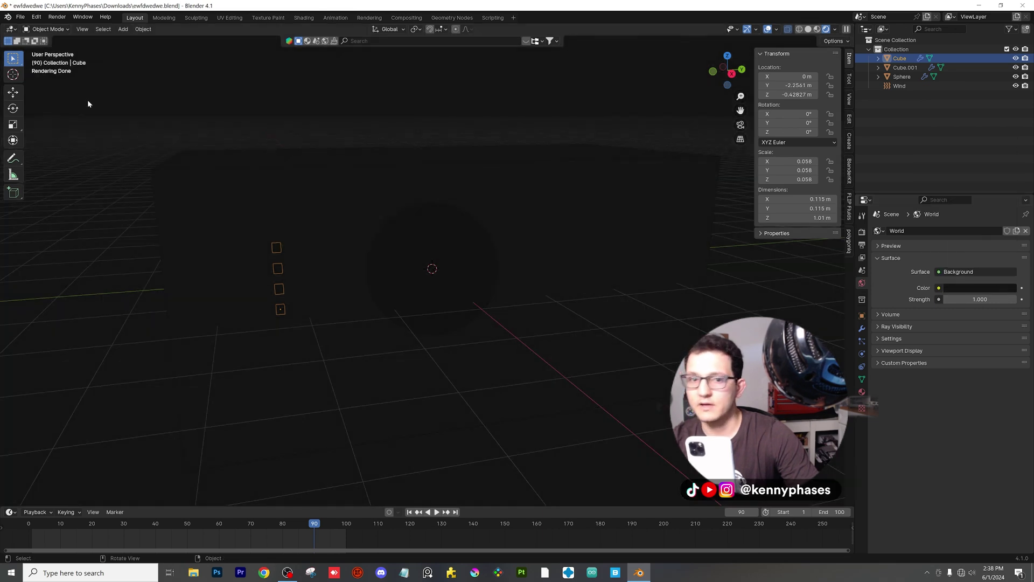
pyautogui.click(123, 29)
# - Add an area light and move it along X to -2.1953 m, left of the sphere
pyautogui.moveTo(189, 150)
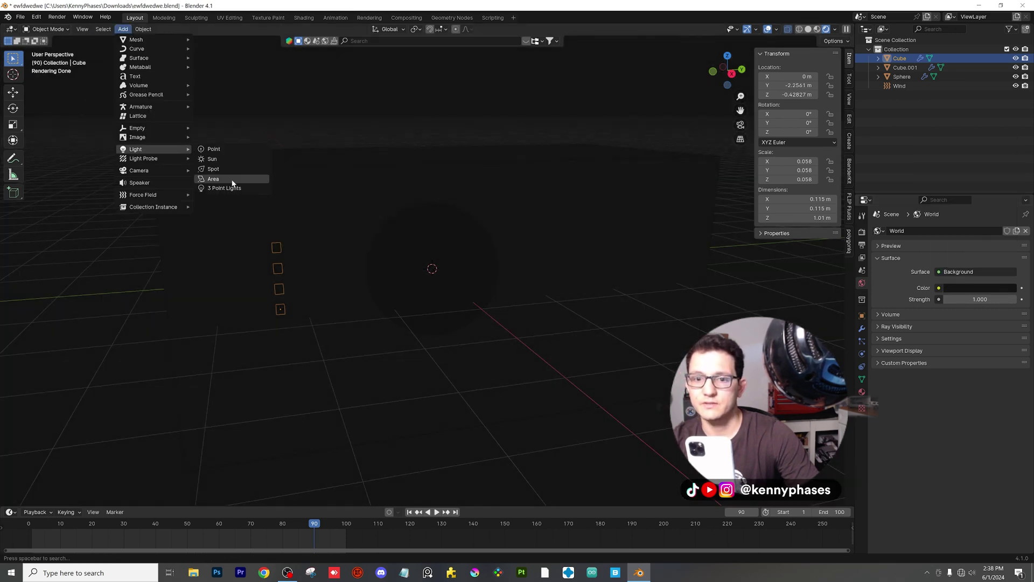
pyautogui.click(229, 181)
pyautogui.press('g')
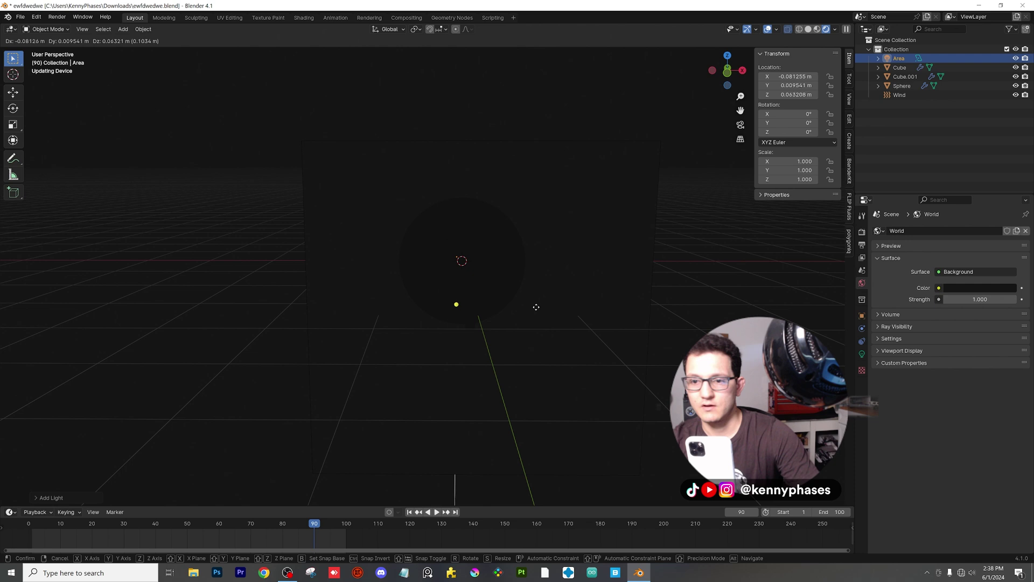
pyautogui.press('x')
pyautogui.click(347, 308)
pyautogui.moveTo(404, 299); pyautogui.dragTo(431, 263, button='middle')
# - Rotate the area light -90° around the Y axis
pyautogui.press('r')
pyautogui.press('y')
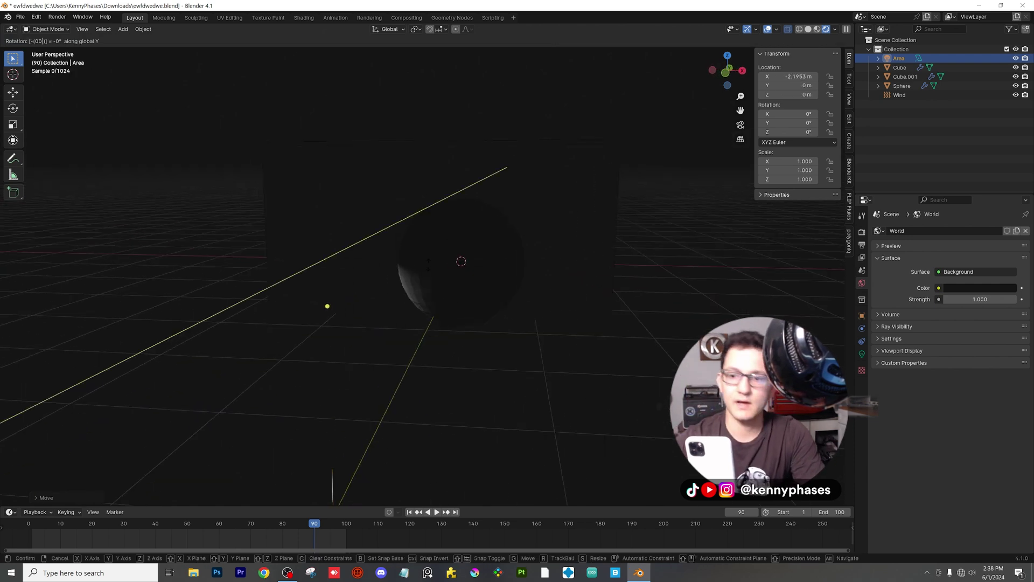
pyautogui.click(428, 267)
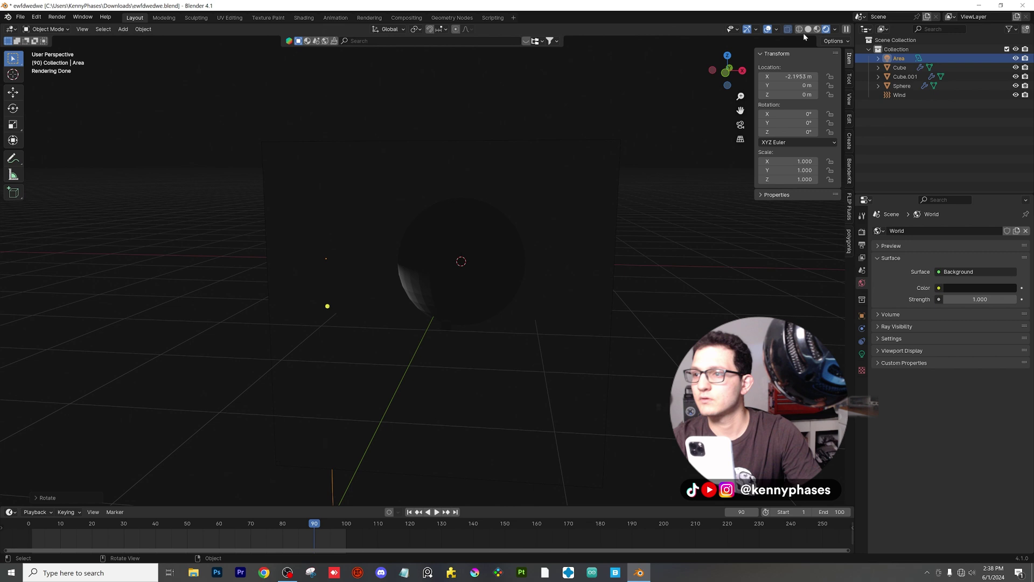
pyautogui.press('z')
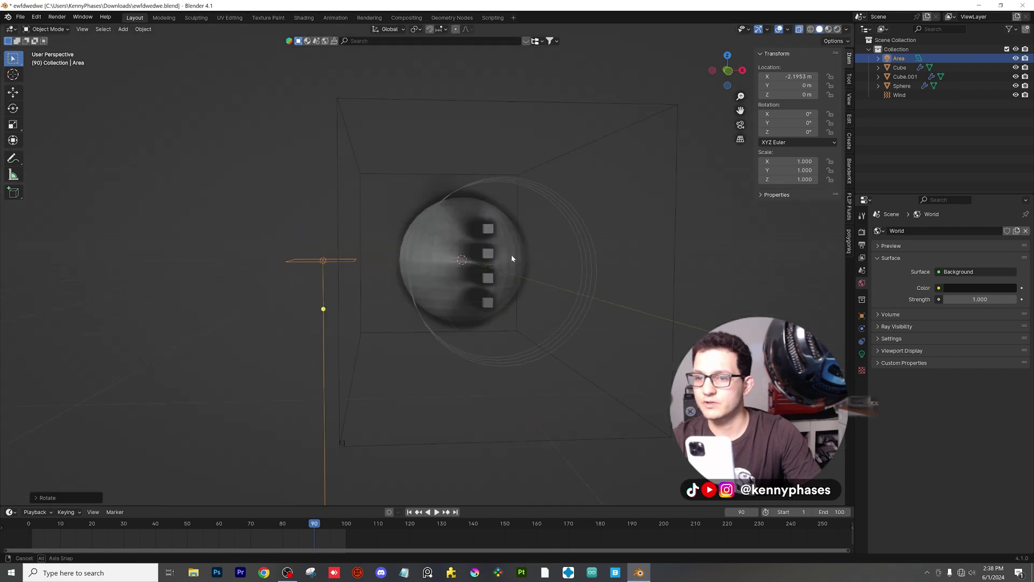
pyautogui.click(728, 78)
pyautogui.press('r')
pyautogui.click(386, 202)
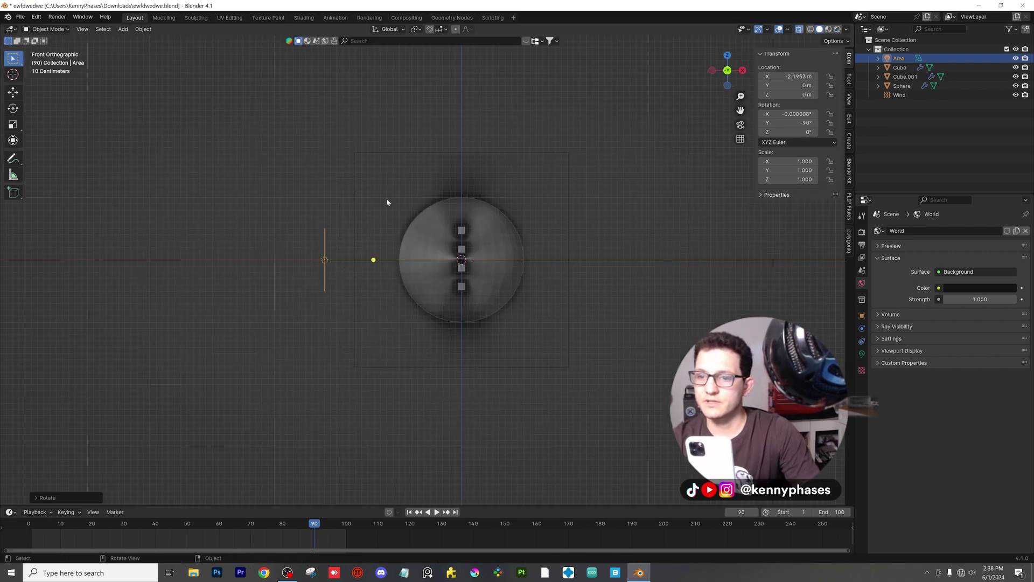
pyautogui.moveTo(387, 202); pyautogui.dragTo(357, 222, button='middle')
# - Scale the area light to 2.053 and return to Rendered shading
pyautogui.press('s')
pyautogui.click(459, 206)
pyautogui.moveTo(459, 206)
pyautogui.mouseDown(button='middle')
pyautogui.moveTo(413, 214)
pyautogui.moveTo(446, 213)
pyautogui.mouseUp(button='middle')
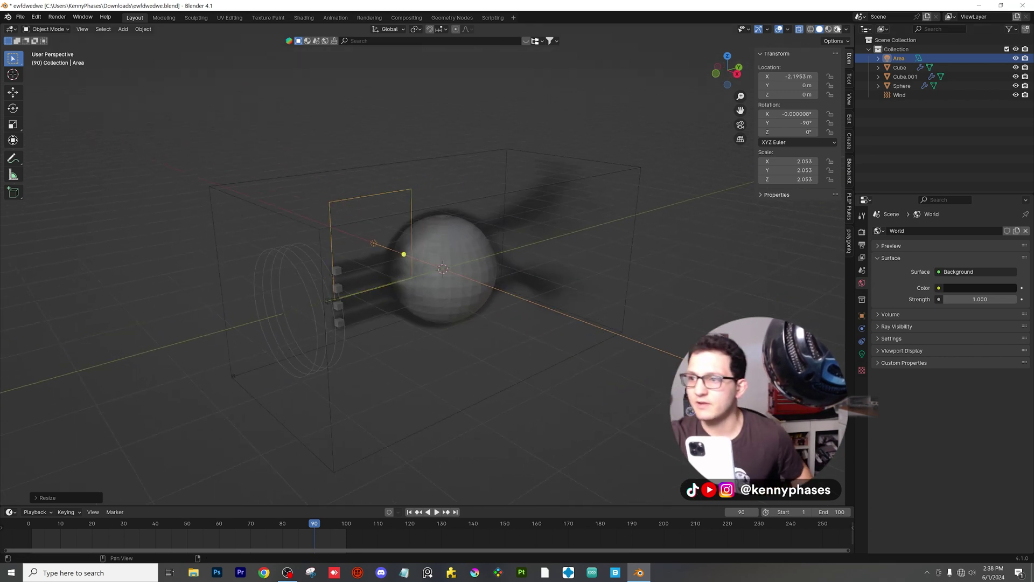
pyautogui.click(837, 29)
pyautogui.moveTo(398, 183); pyautogui.dragTo(445, 195, button='middle')
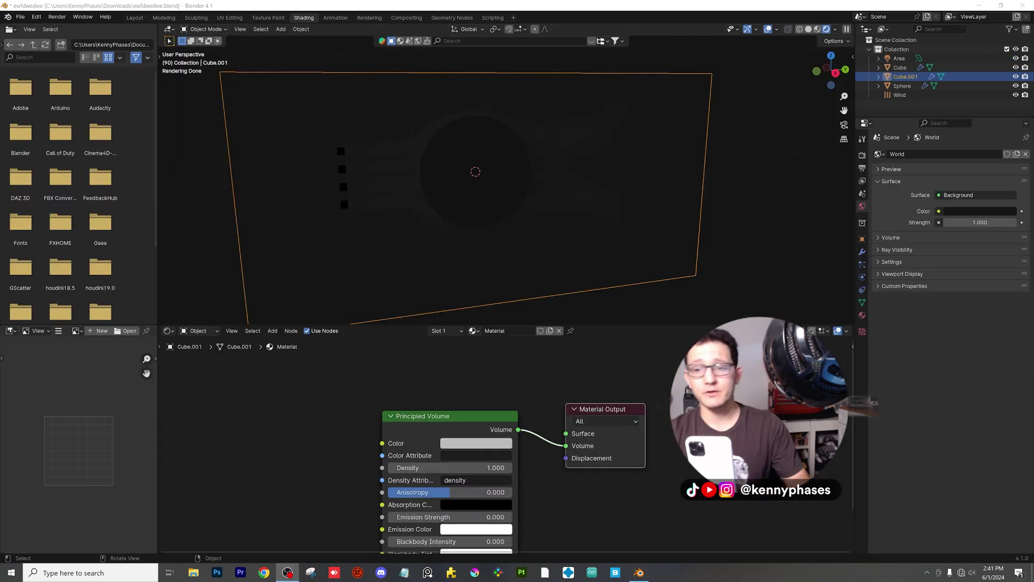
# - Tidy the Principled Volume and Material Output nodes in the Shading editor
pyautogui.moveTo(550, 190); pyautogui.dragTo(522, 192, button='middle')
pyautogui.moveTo(473, 420); pyautogui.dragTo(481, 393)
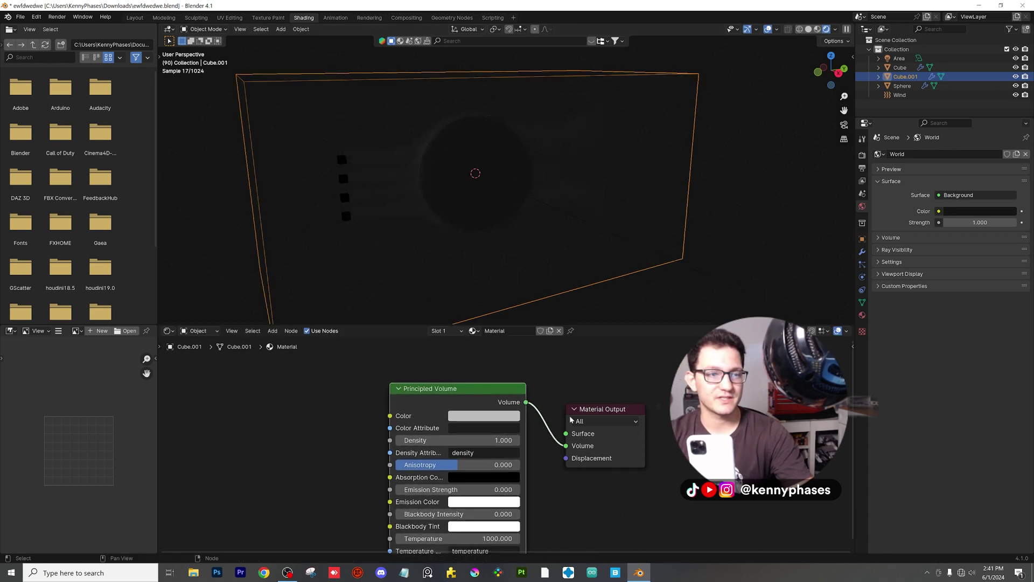
pyautogui.moveTo(605, 417); pyautogui.dragTo(604, 415)
pyautogui.moveTo(445, 389)
pyautogui.mouseDown()
pyautogui.moveTo(452, 377)
pyautogui.moveTo(430, 376)
pyautogui.mouseUp()
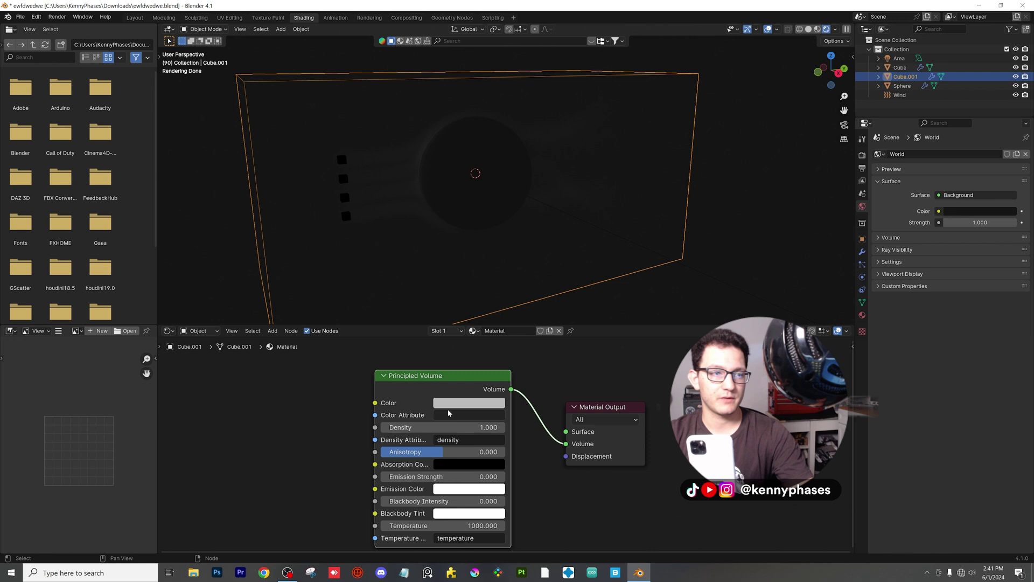
# - Set the Principled Volume density to 10
pyautogui.click(447, 427)
pyautogui.write('10')
pyautogui.press('Return')
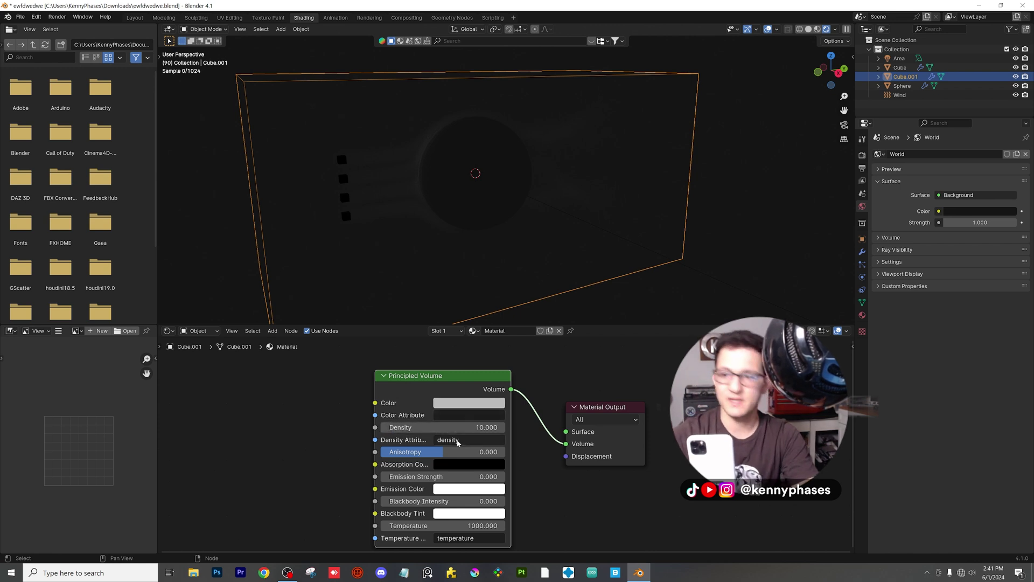
pyautogui.scroll(4, 460, 167)
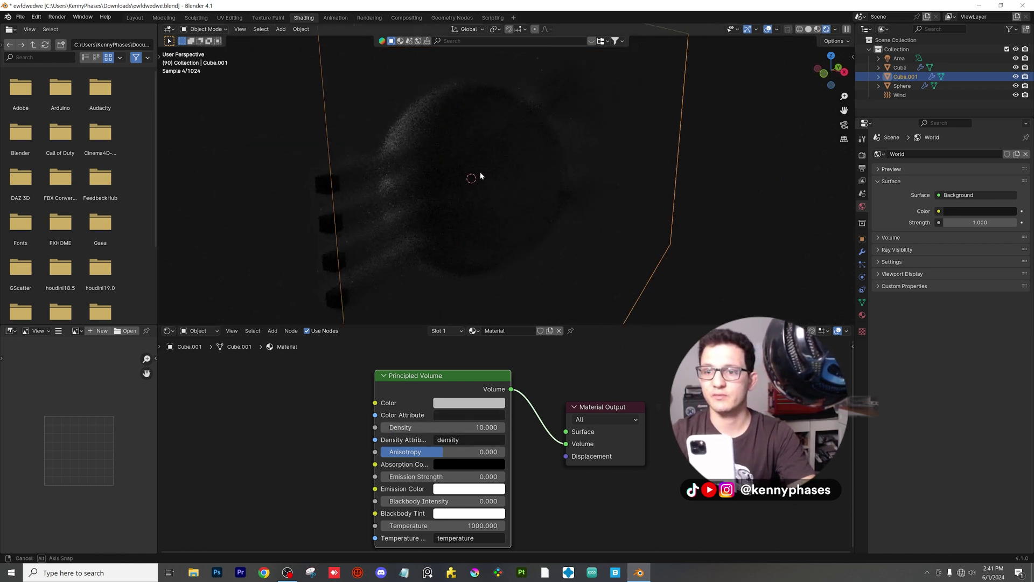
pyautogui.keyDown('shift'); pyautogui.moveTo(460, 176); pyautogui.dragTo(515, 163, button='middle'); pyautogui.keyUp('shift')
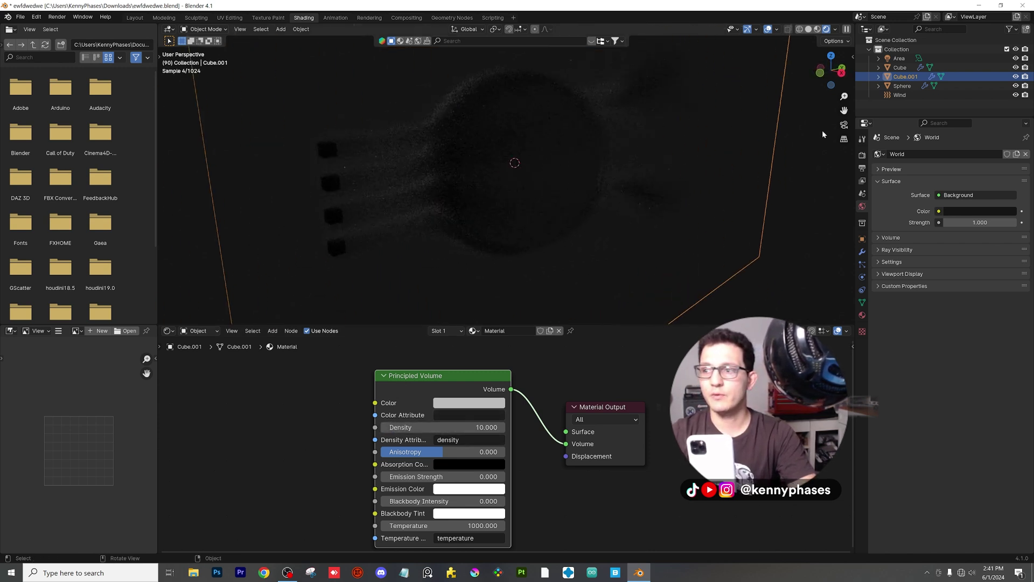
pyautogui.click(899, 58)
pyautogui.click(863, 278)
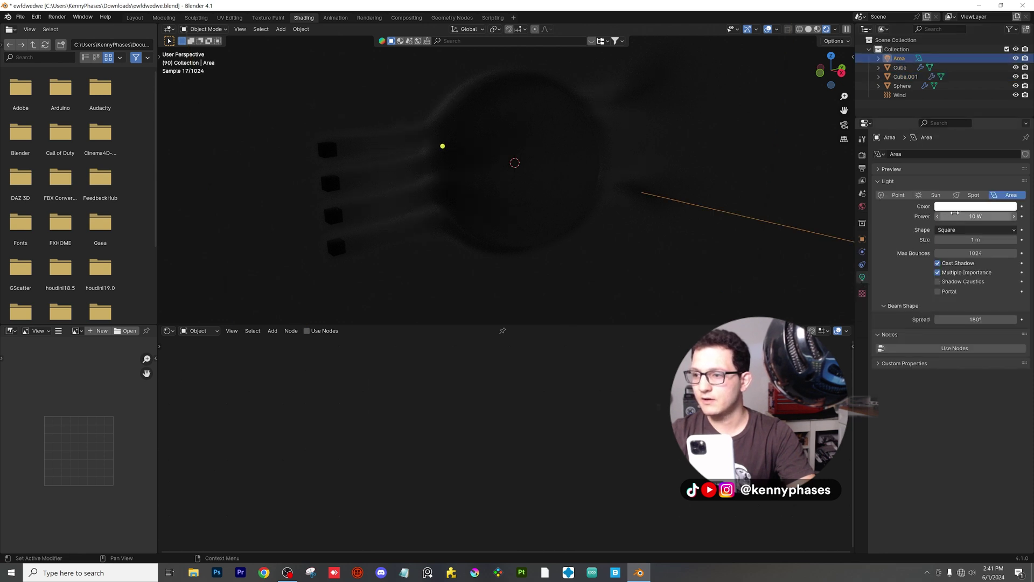
pyautogui.click(976, 216)
pyautogui.write('5-')
pyautogui.press('Return')
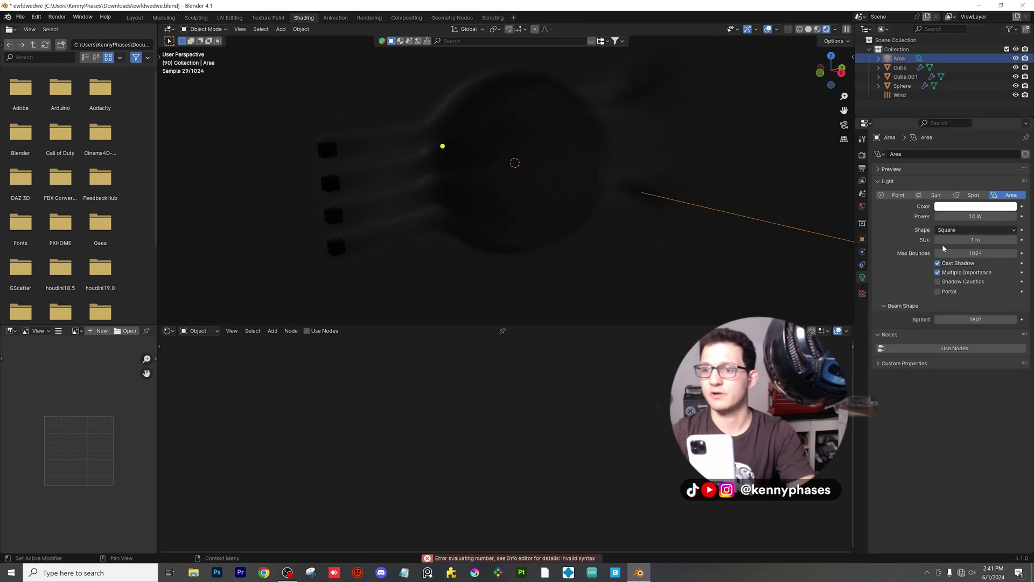
pyautogui.click(964, 216)
pyautogui.write('500')
pyautogui.press('Return')
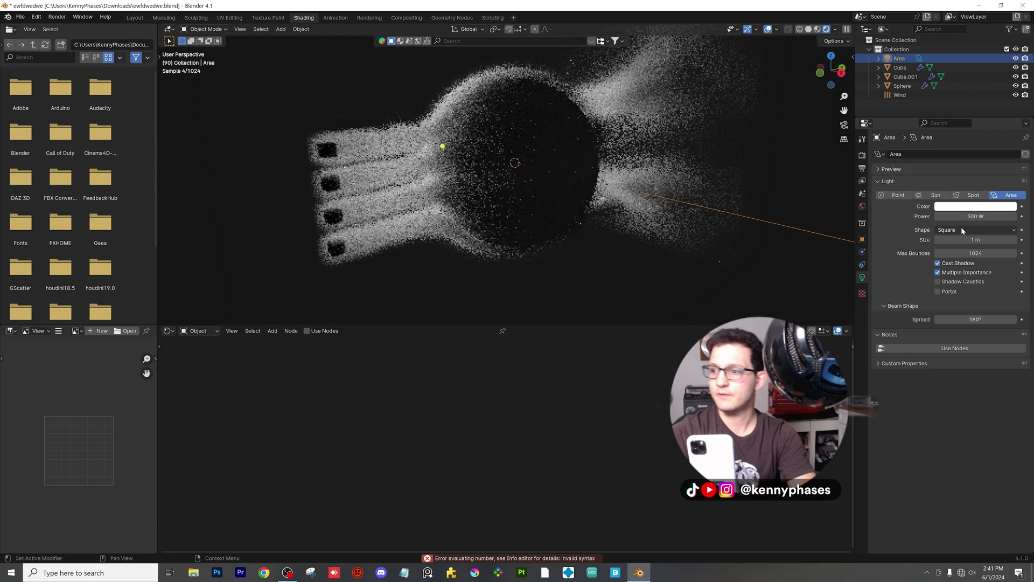
pyautogui.moveTo(385, 243); pyautogui.dragTo(405, 220, button='middle')
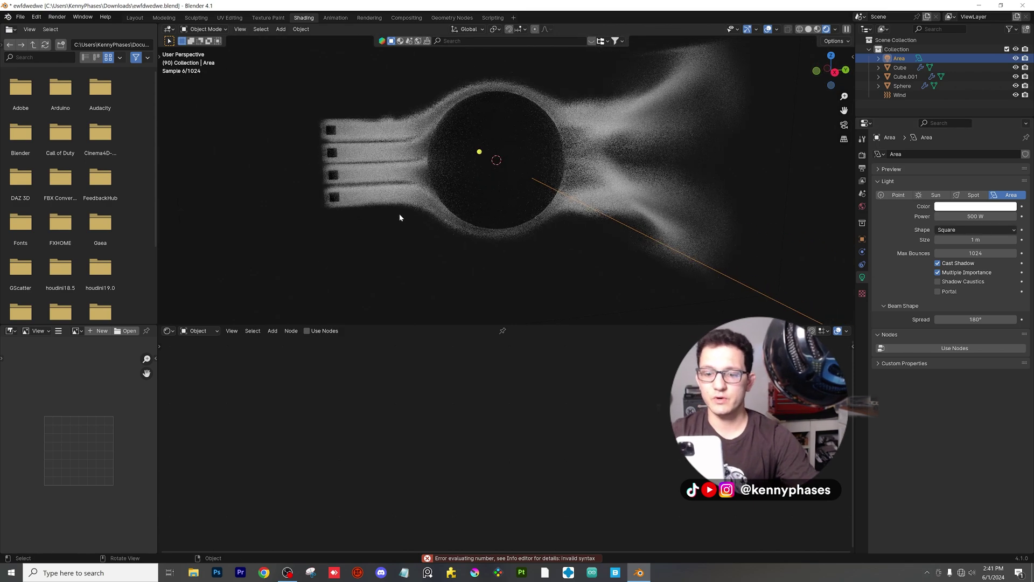
# - In Layout, switch the viewport to Rendered shading and frame the smoke around the sphere
pyautogui.click(135, 18)
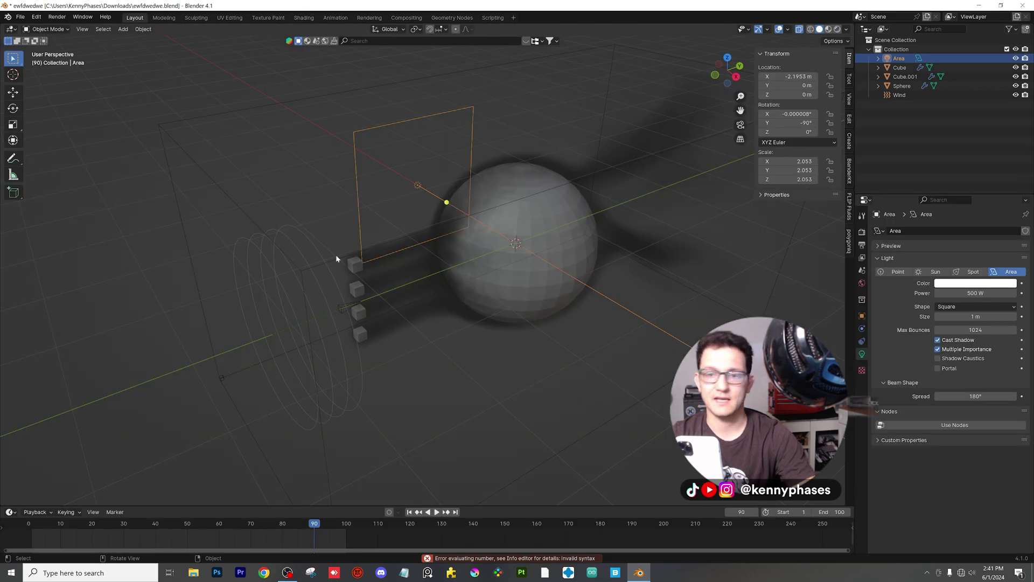
pyautogui.click(838, 30)
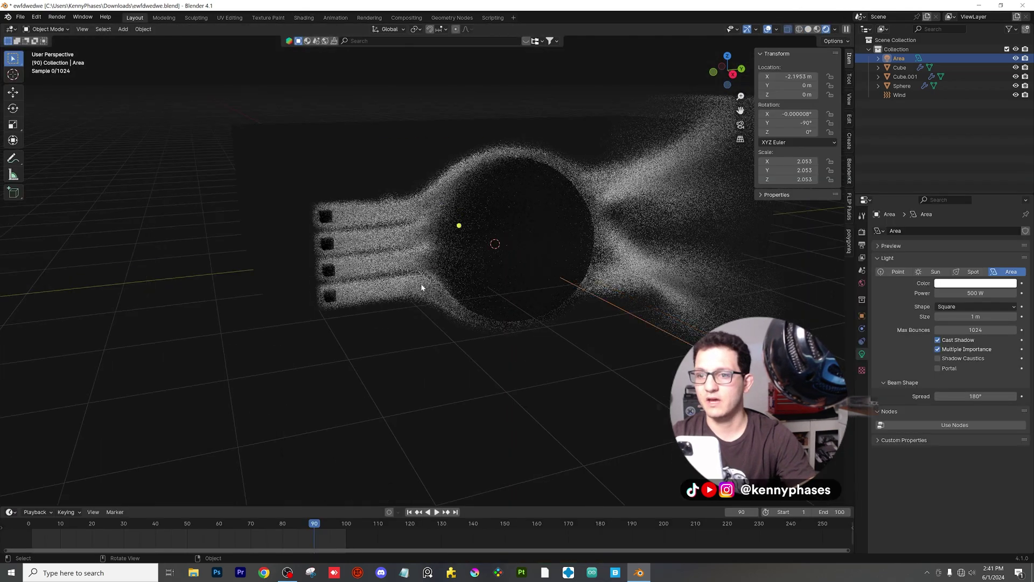
pyautogui.keyDown('shift'); pyautogui.moveTo(422, 287); pyautogui.dragTo(355, 228, button='middle'); pyautogui.keyUp('shift')
pyautogui.scroll(2, 355, 228)
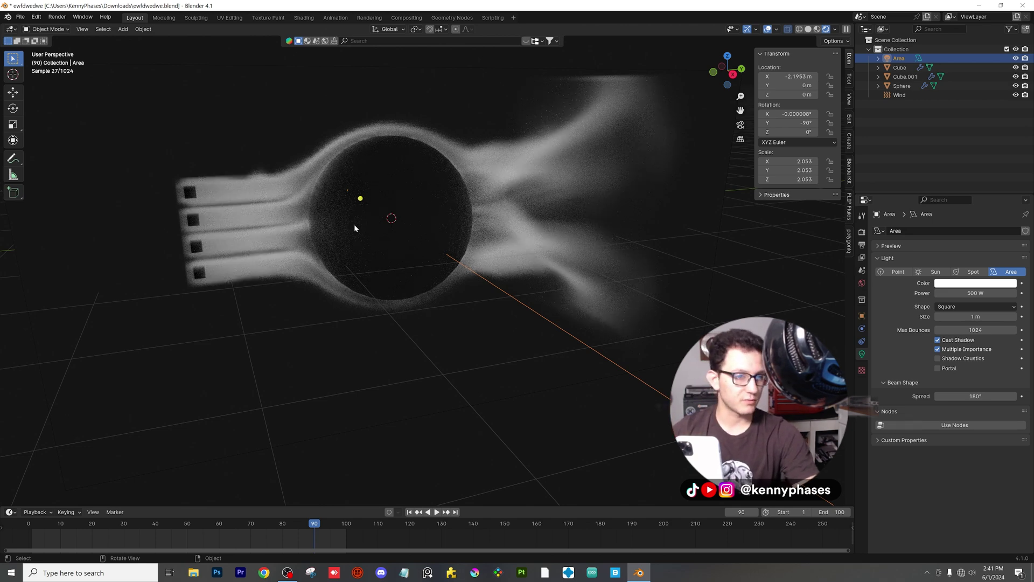
pyautogui.scroll(-3, 355, 228)
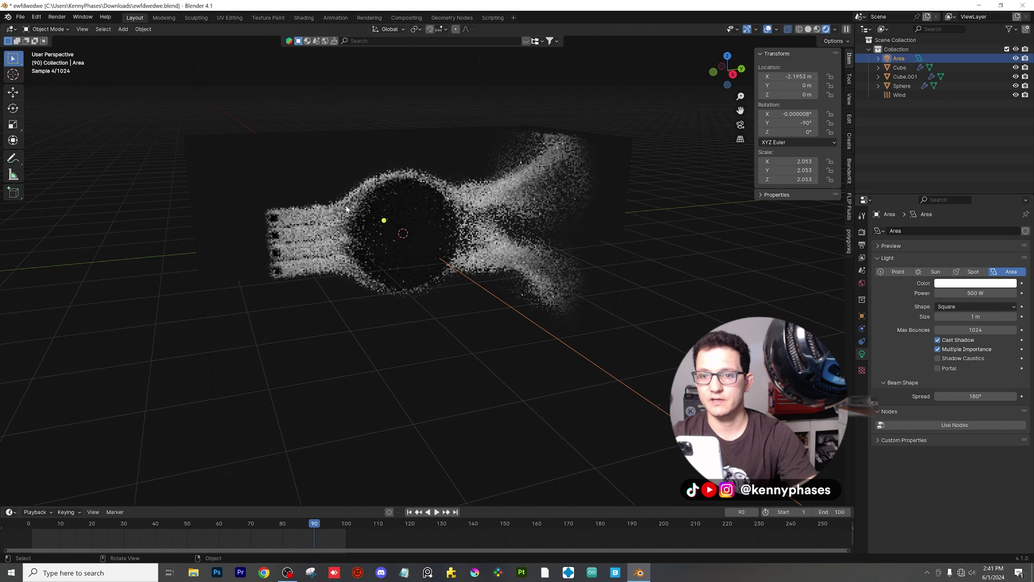
# - Return to solid shading, save the file, and add a camera
pyautogui.click(807, 30)
pyautogui.hotkey('ctrl', 's')
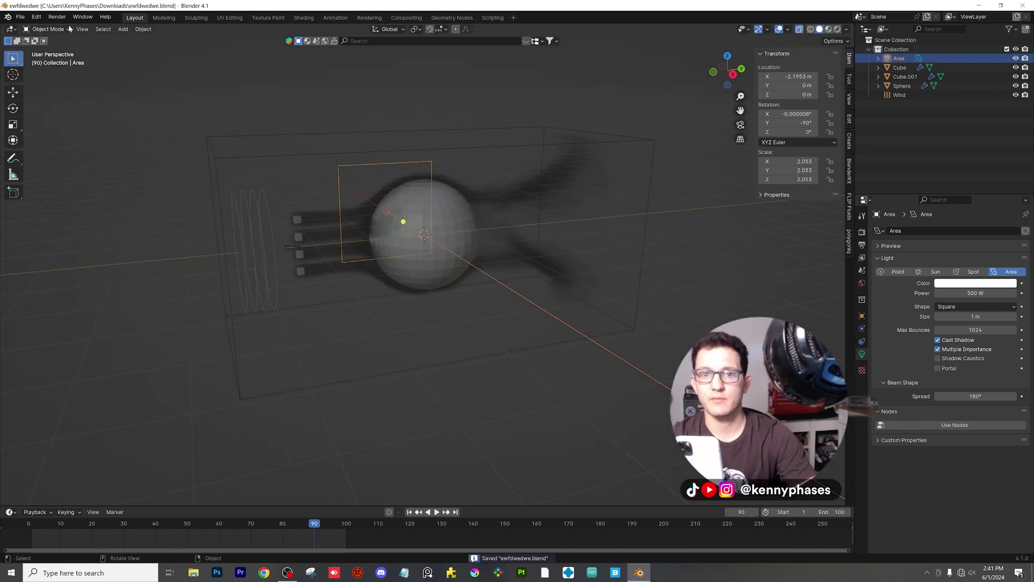
pyautogui.click(123, 29)
pyautogui.moveTo(162, 170)
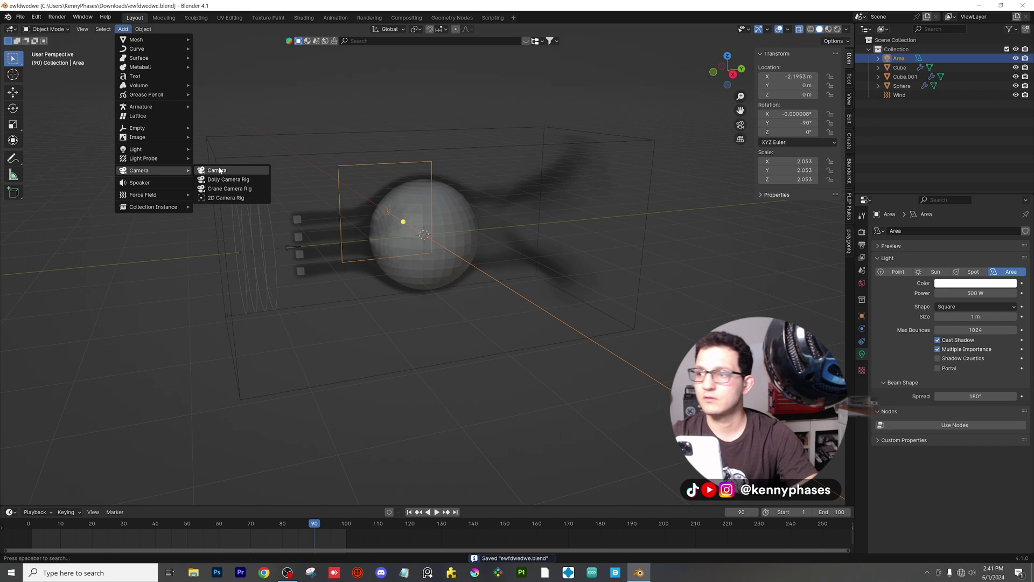
pyautogui.click(222, 171)
# - In top view, move the camera right of the sphere to X 5.2389 m with zero rotation
pyautogui.scroll(-3, 396, 249)
pyautogui.moveTo(396, 249); pyautogui.dragTo(485, 227, button='middle')
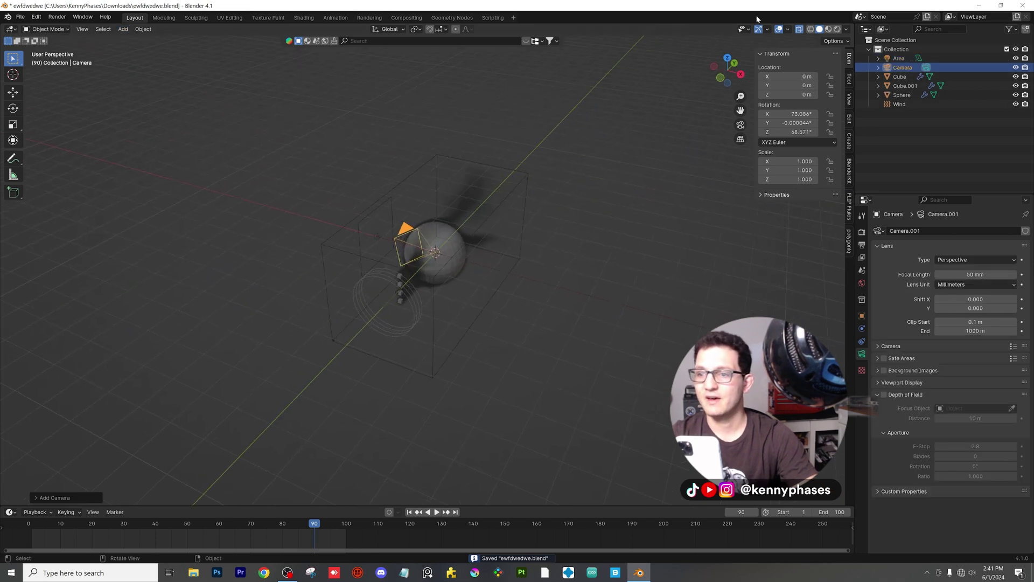
pyautogui.click(726, 57)
pyautogui.press('g')
pyautogui.click(570, 318)
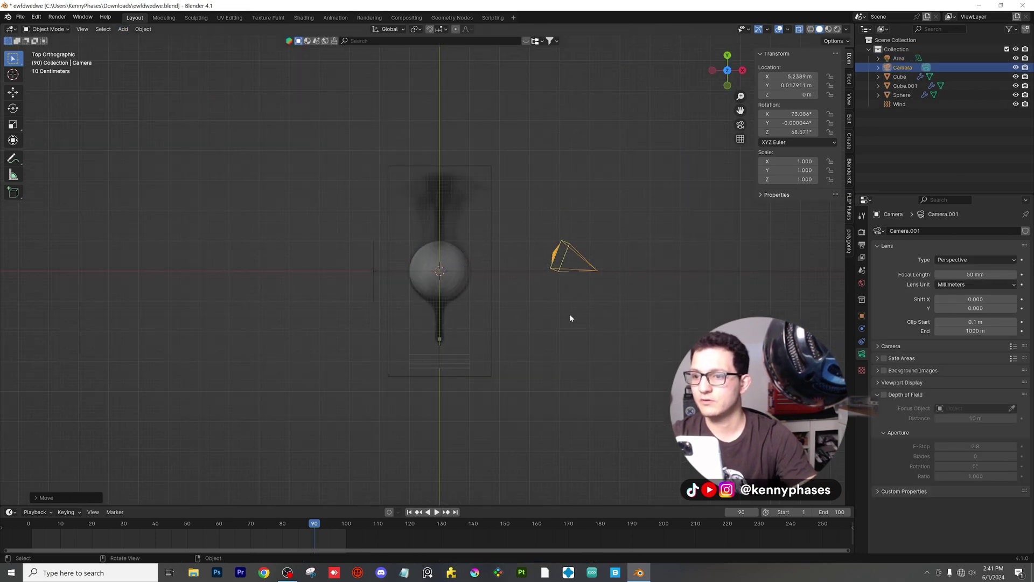
pyautogui.write('0')
pyautogui.press('Tab')
pyautogui.write('0')
pyautogui.press('Tab')
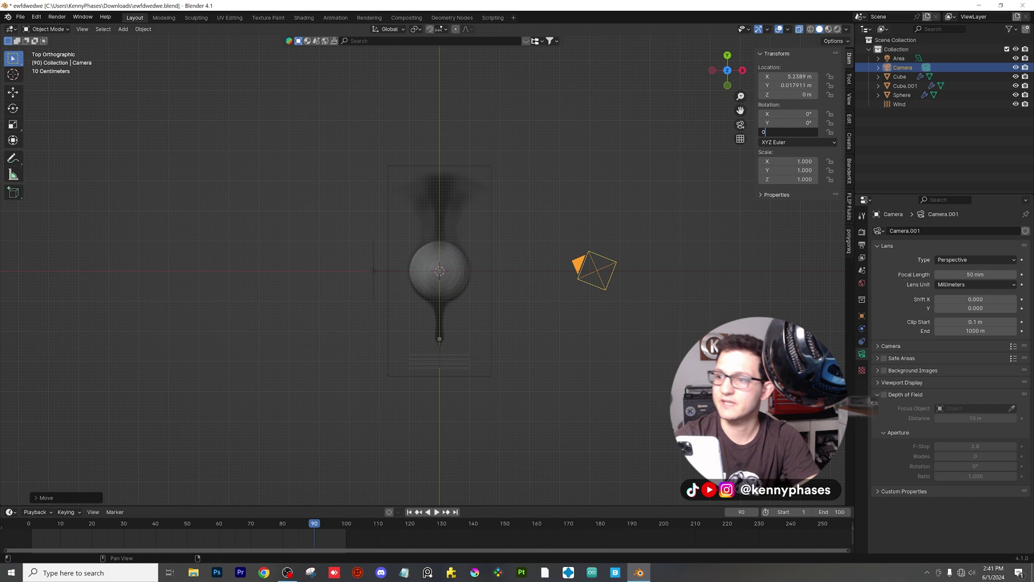
pyautogui.write('0')
pyautogui.press('Return')
pyautogui.moveTo(560, 153)
pyautogui.mouseDown(button='middle')
pyautogui.moveTo(539, 162)
pyautogui.moveTo(559, 137)
pyautogui.mouseUp(button='middle')
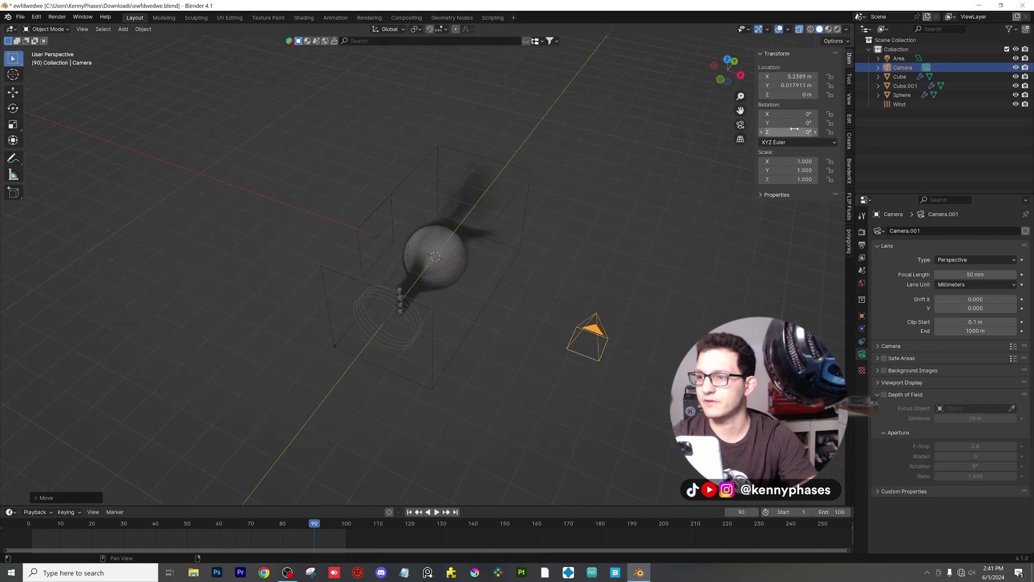
# - Set the camera's X and Z rotation to 90° and look through it
pyautogui.moveTo(790, 114); pyautogui.dragTo(819, 113)
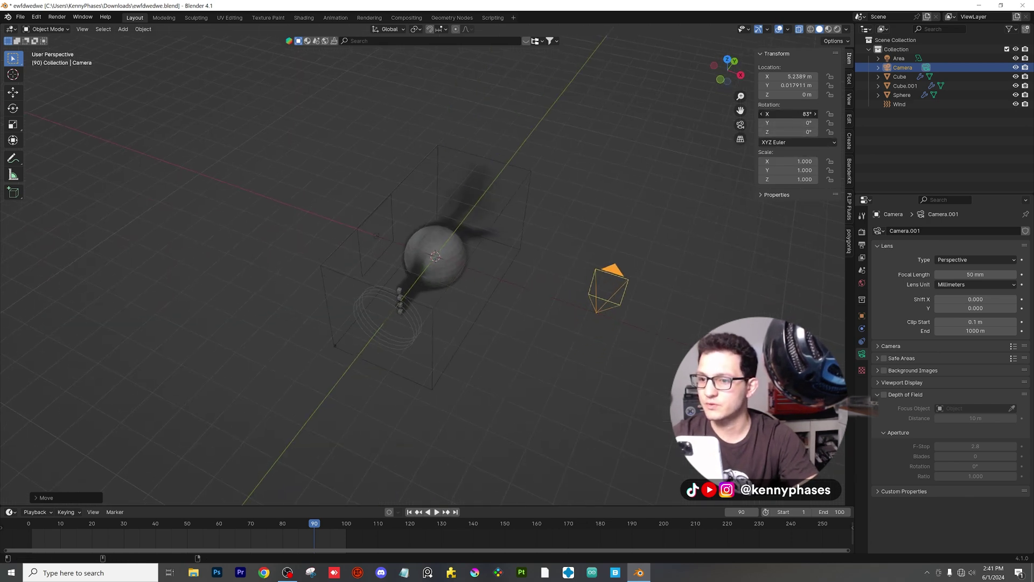
pyautogui.write('90')
pyautogui.press('Tab')
pyautogui.press('Tab')
pyautogui.write('90')
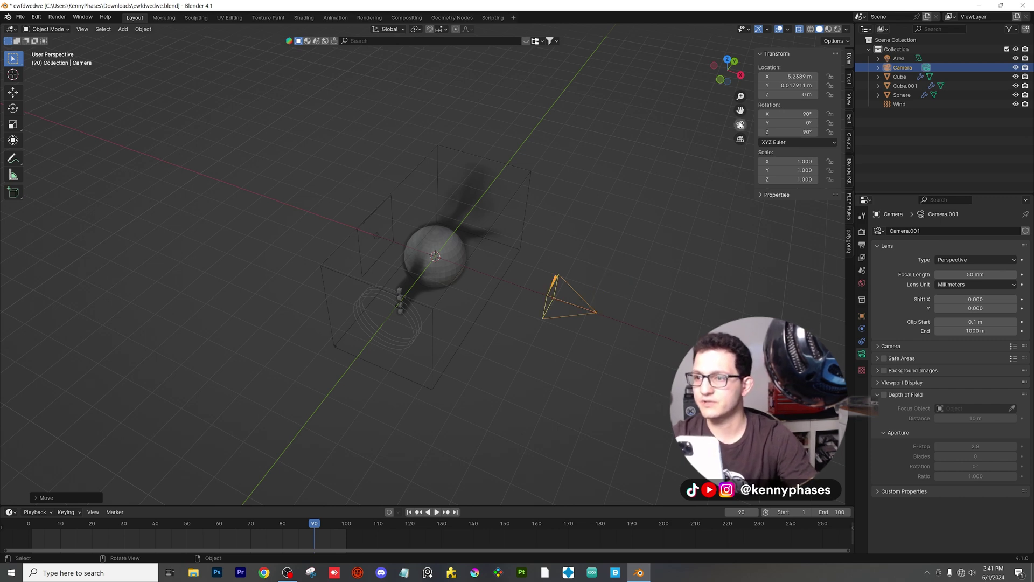
pyautogui.click(741, 124)
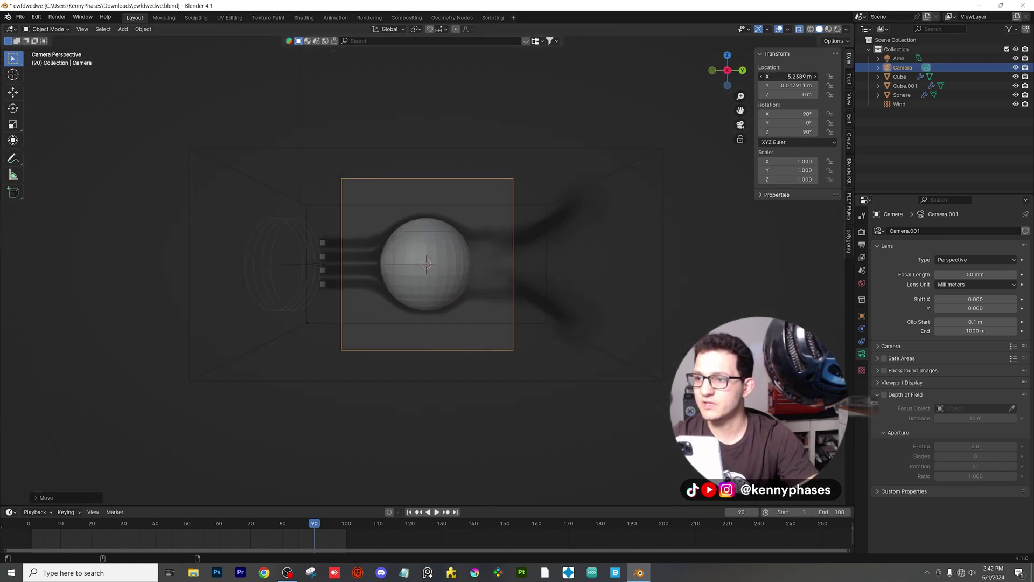
# - Move the camera back to X 7.6669 m and switch its lens to Orthographic
pyautogui.moveTo(790, 76); pyautogui.dragTo(818, 76)
pyautogui.scroll(3, 409, 325)
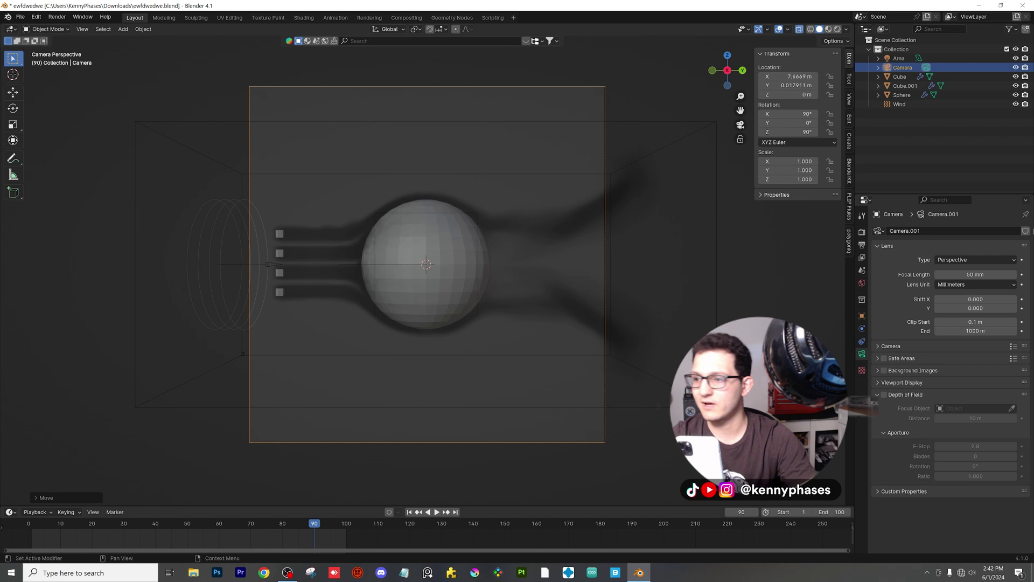
pyautogui.click(975, 260)
pyautogui.click(964, 280)
# - Check the orthographic framing in Rendered shading, save, then return to Solid shading
pyautogui.press('z')
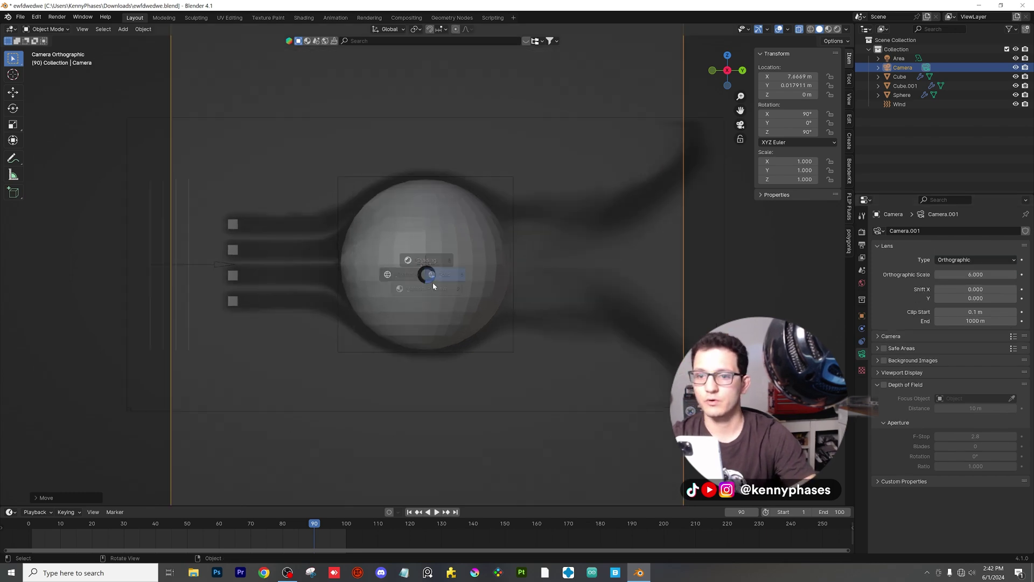
pyautogui.click(433, 207)
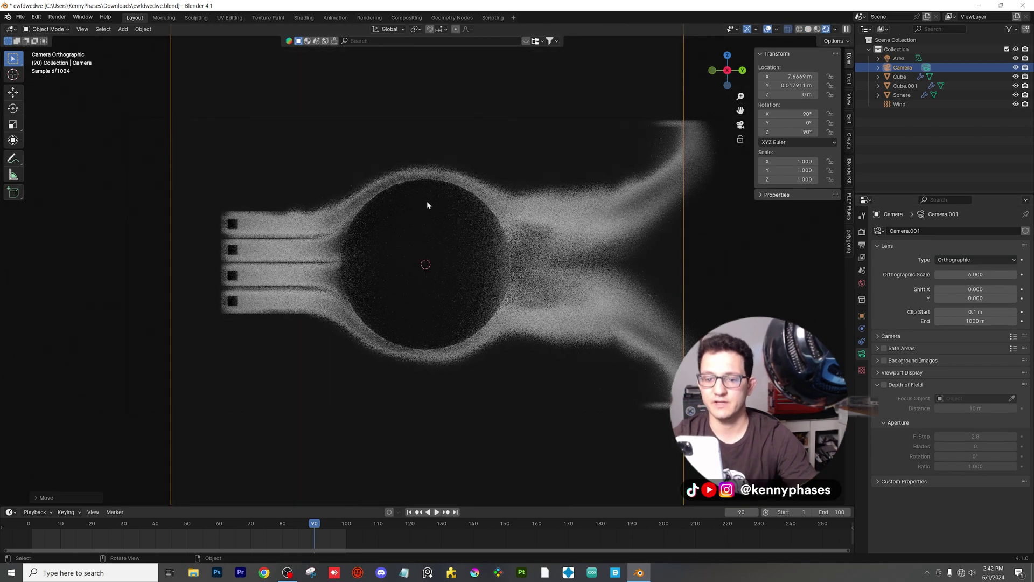
pyautogui.scroll(3, 382, 267)
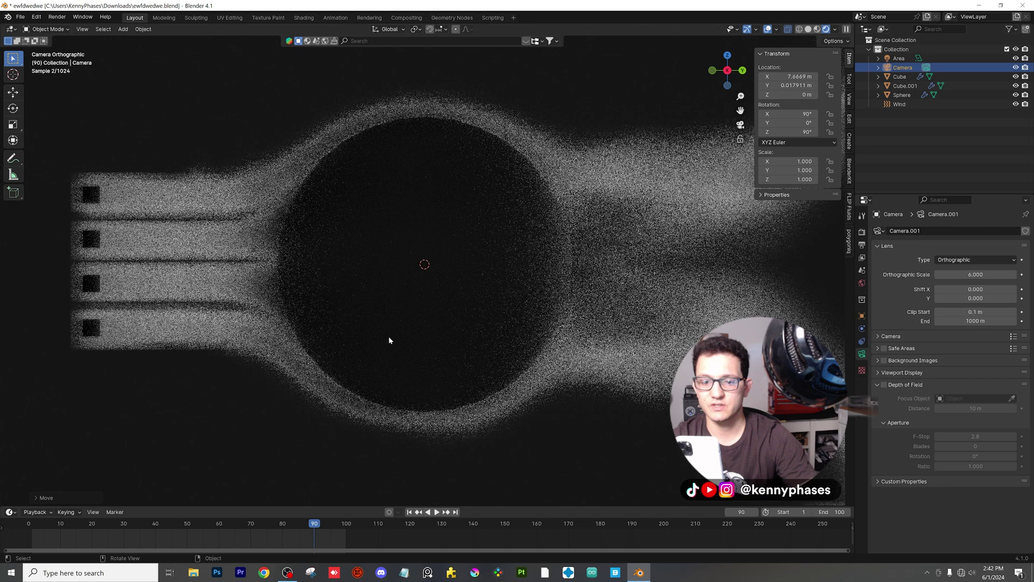
pyautogui.scroll(-4, 400, 257)
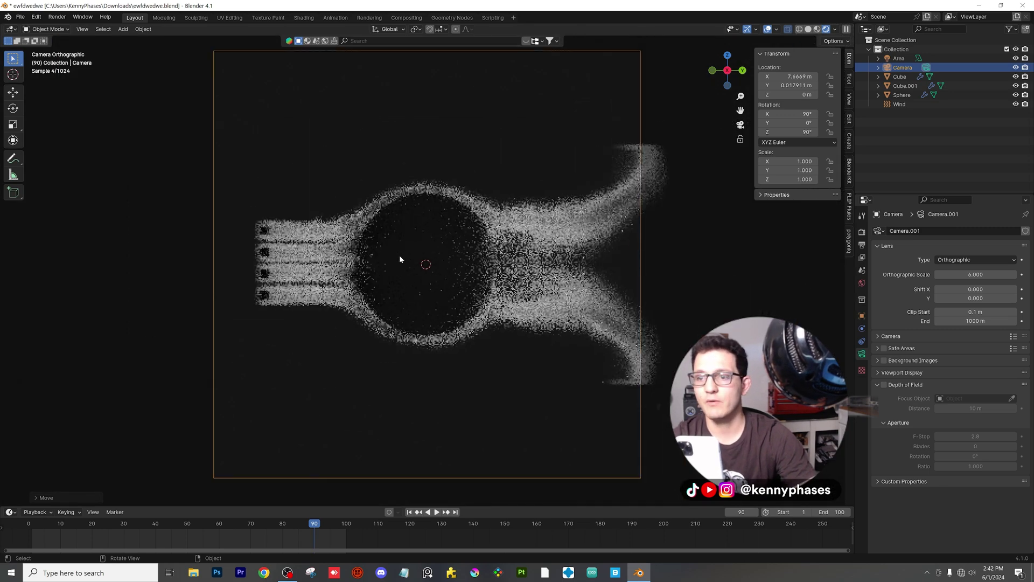
pyautogui.hotkey('ctrl', 's')
pyautogui.press('z')
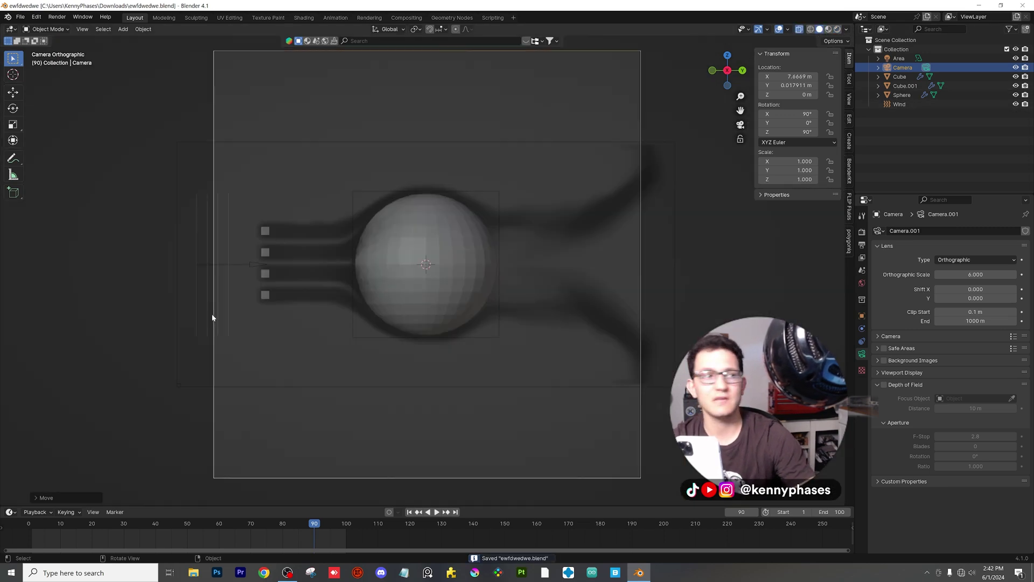
pyautogui.moveTo(212, 318); pyautogui.dragTo(276, 328, button='middle')
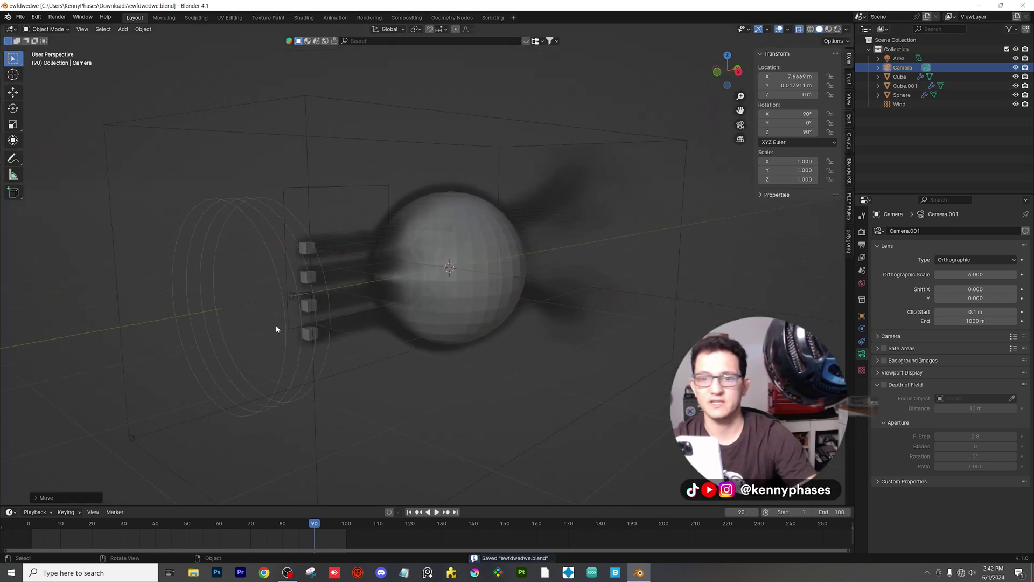
# - Select the Cube.001 smoke domain after briefly picking the emitter cubes
pyautogui.click(313, 98)
pyautogui.click(309, 249)
pyautogui.scroll(3, 381, 254)
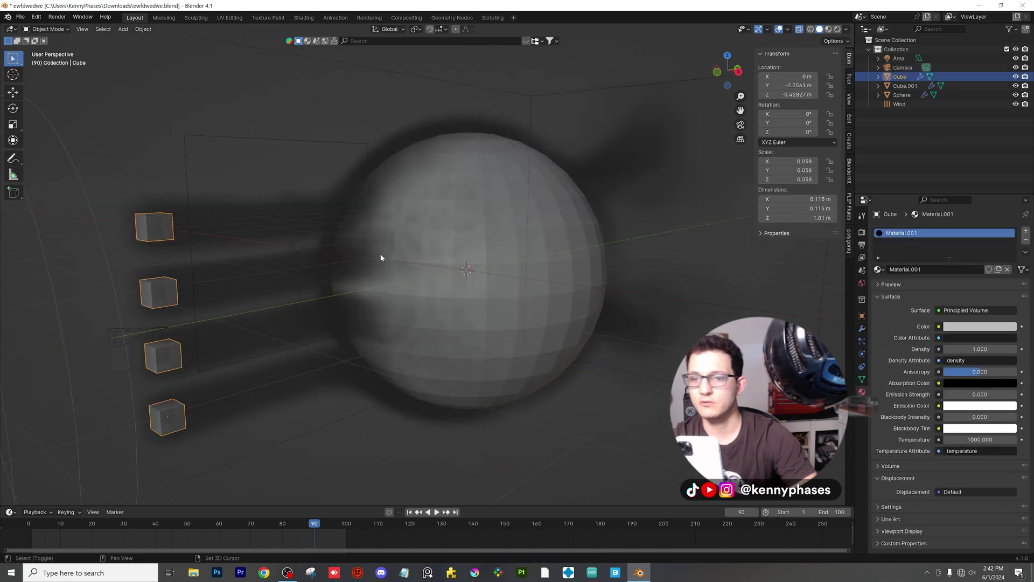
pyautogui.moveTo(381, 254); pyautogui.dragTo(515, 118, button='middle')
pyautogui.click(506, 150)
# - Free all baked smoke frames in the domain's Physics cache and save the file
pyautogui.click(862, 354)
pyautogui.scroll(-8, 908, 492)
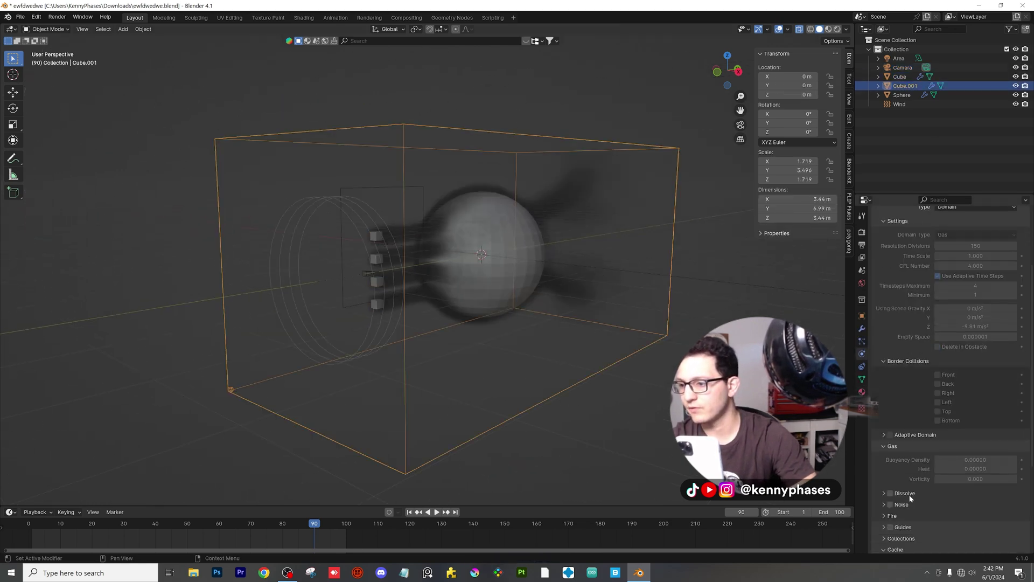
pyautogui.click(951, 499)
pyautogui.hotkey('ctrl', 's')
pyautogui.scroll(3, 353, 261)
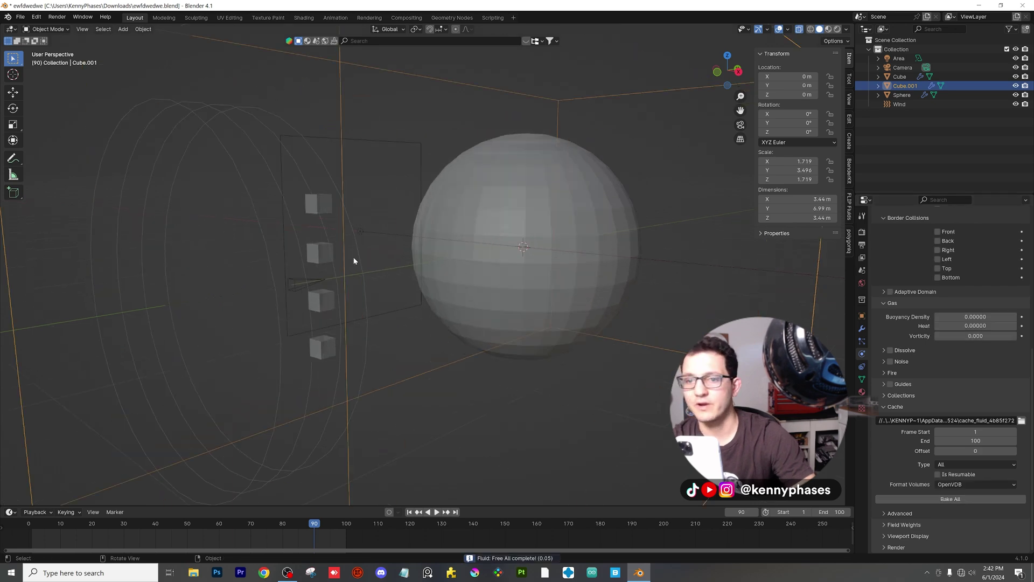
pyautogui.click(316, 201)
# - In Edit Mode, scale the emitter's four cubes down to about half size
pyautogui.click(318, 205)
pyautogui.moveTo(318, 205); pyautogui.dragTo(367, 186, button='middle')
pyautogui.press('Tab')
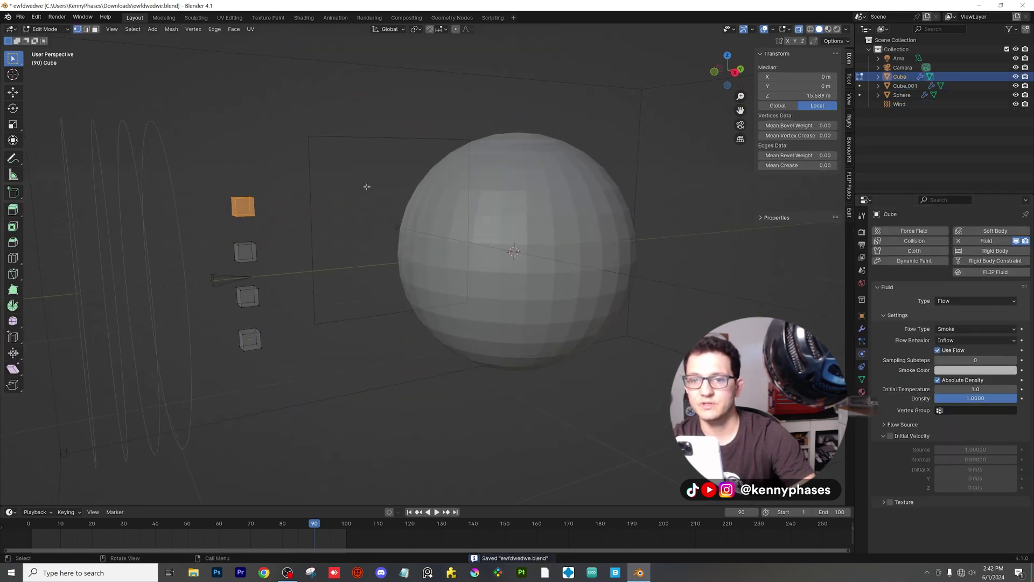
pyautogui.press('a')
pyautogui.moveTo(327, 249); pyautogui.dragTo(418, 131, button='middle')
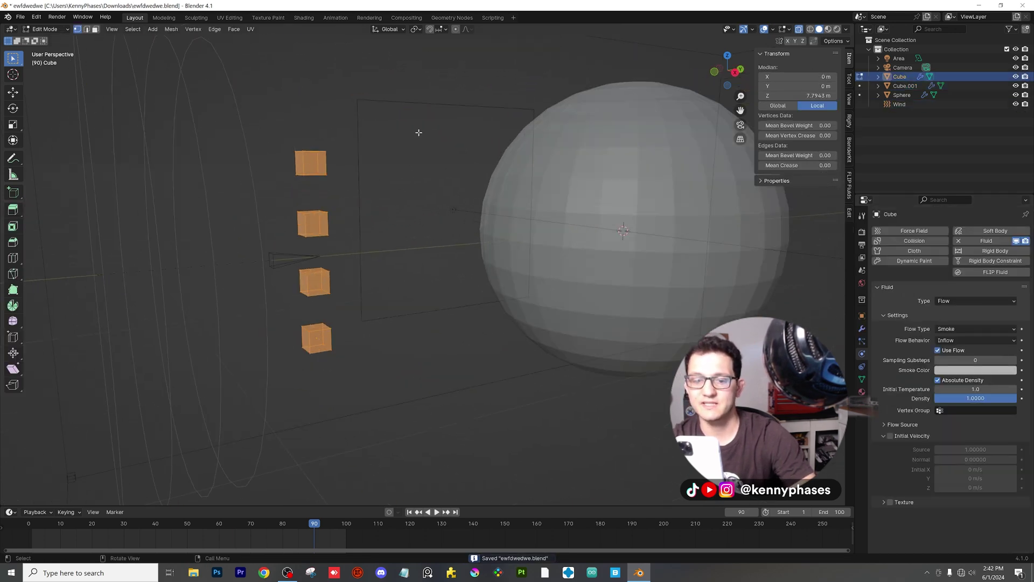
pyautogui.press('s')
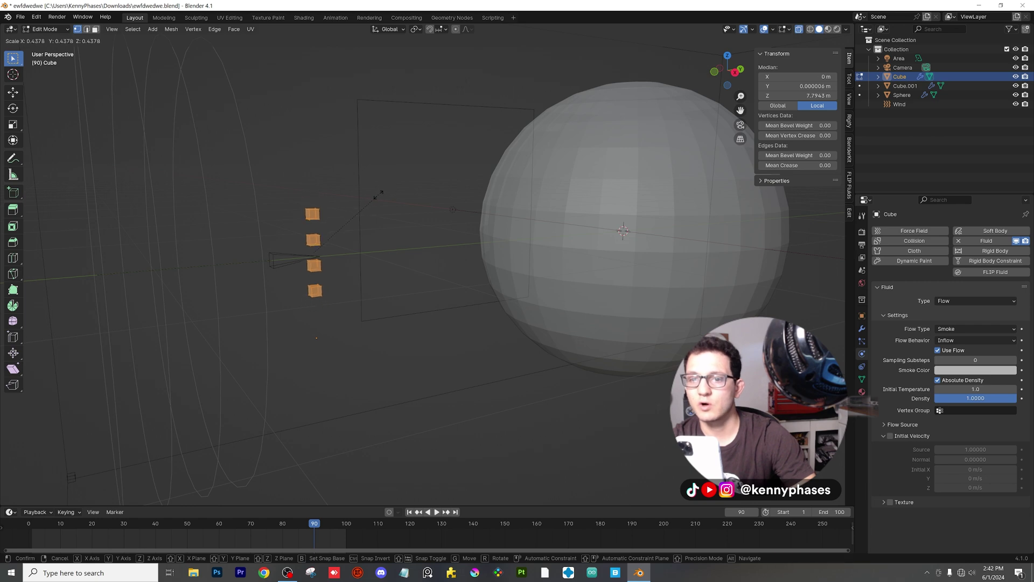
pyautogui.click(379, 194)
# - In Right view, duplicate the four cubes straight upward into an eight-cube column
pyautogui.click(735, 71)
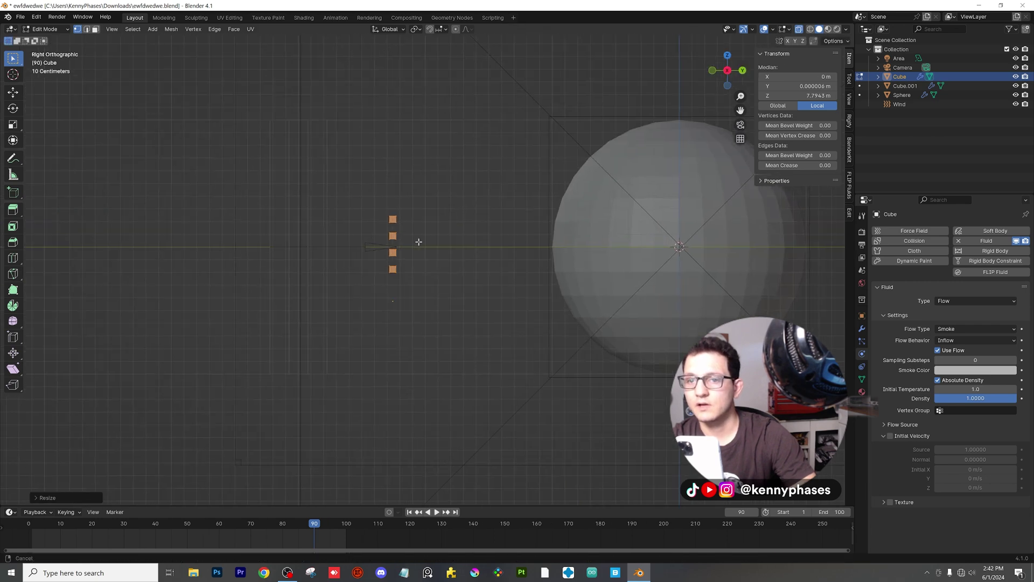
pyautogui.scroll(1, 419, 242)
pyautogui.hotkey('shift', 'd')
pyautogui.press('z')
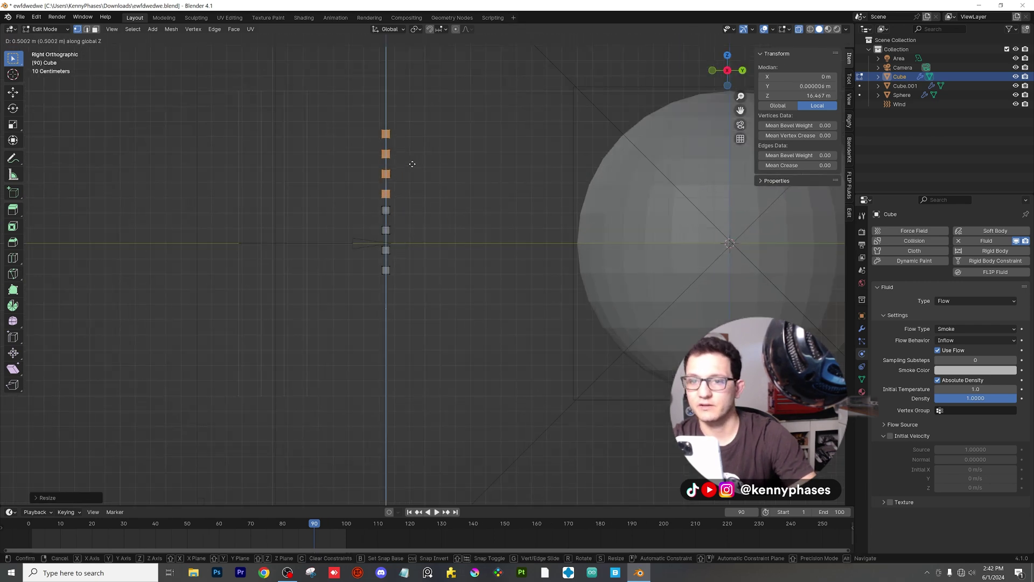
pyautogui.click(415, 156)
pyautogui.press('Tab')
# - Move the emitter object vertically to centre the column on the sphere
pyautogui.press('g')
pyautogui.press('z')
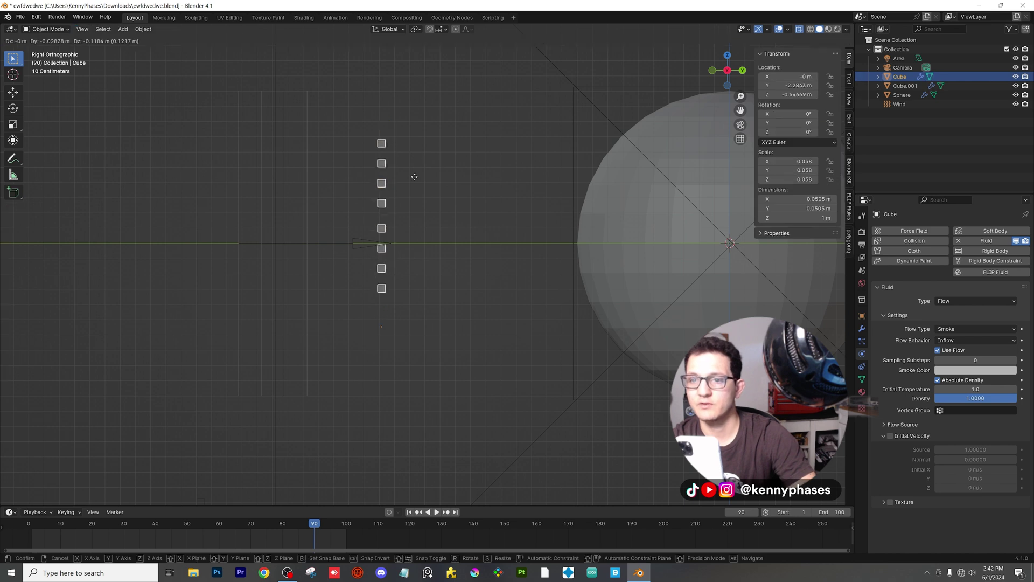
pyautogui.click(423, 203)
pyautogui.moveTo(422, 204); pyautogui.dragTo(438, 228, button='middle')
pyautogui.moveTo(461, 182); pyautogui.dragTo(278, 394, button='middle')
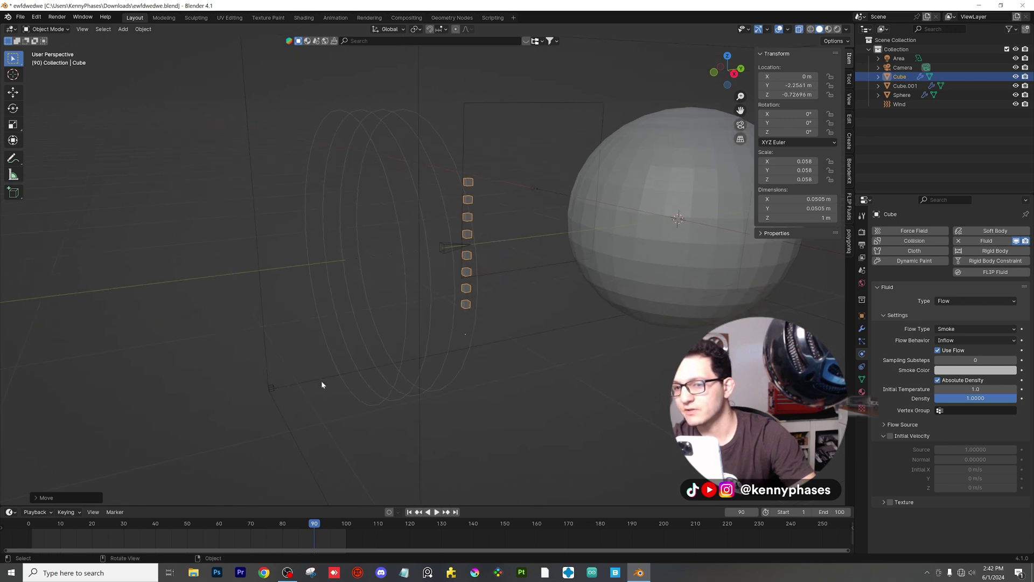
pyautogui.moveTo(511, 186); pyautogui.dragTo(486, 197, button='middle')
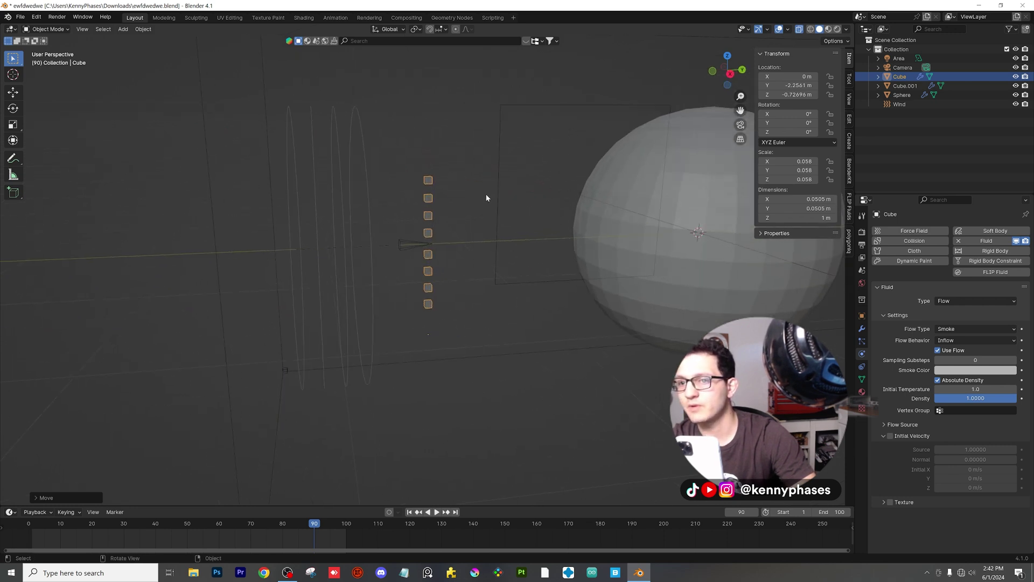
# - From the Right view, delete the upper cubes of the emitter column in Edit Mode
pyautogui.click(730, 74)
pyautogui.press('Tab')
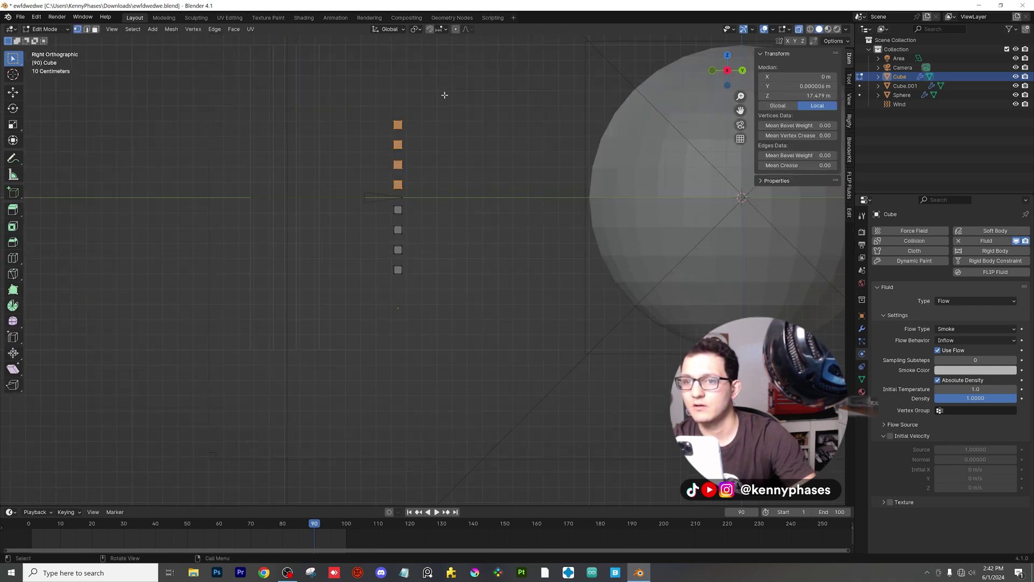
pyautogui.moveTo(446, 95); pyautogui.dragTo(343, 264)
pyautogui.press('x')
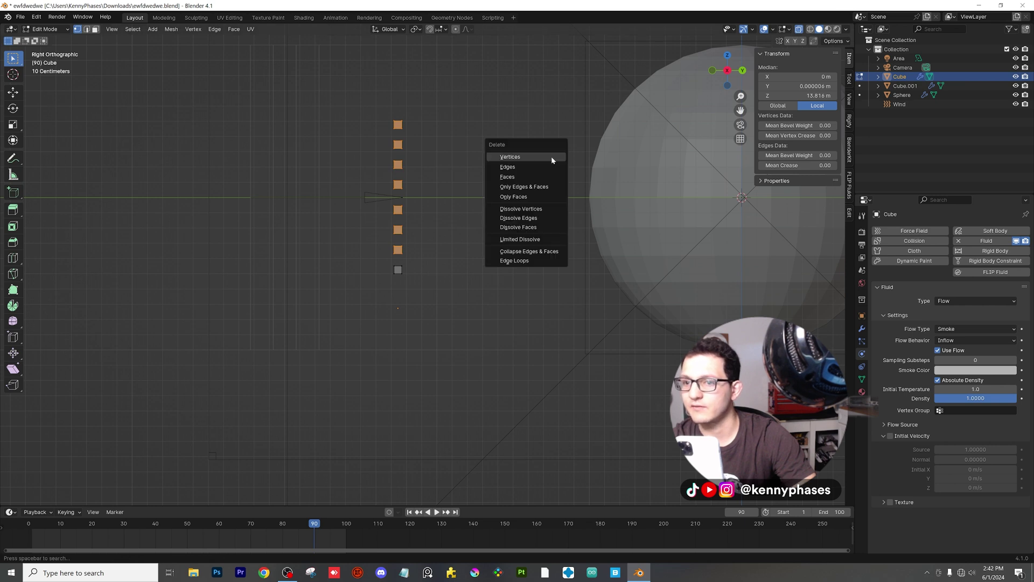
pyautogui.click(551, 156)
# - Raise the remaining emitter piece, then move the whole emitter vertically in Object Mode
pyautogui.click(399, 269)
pyautogui.press('g')
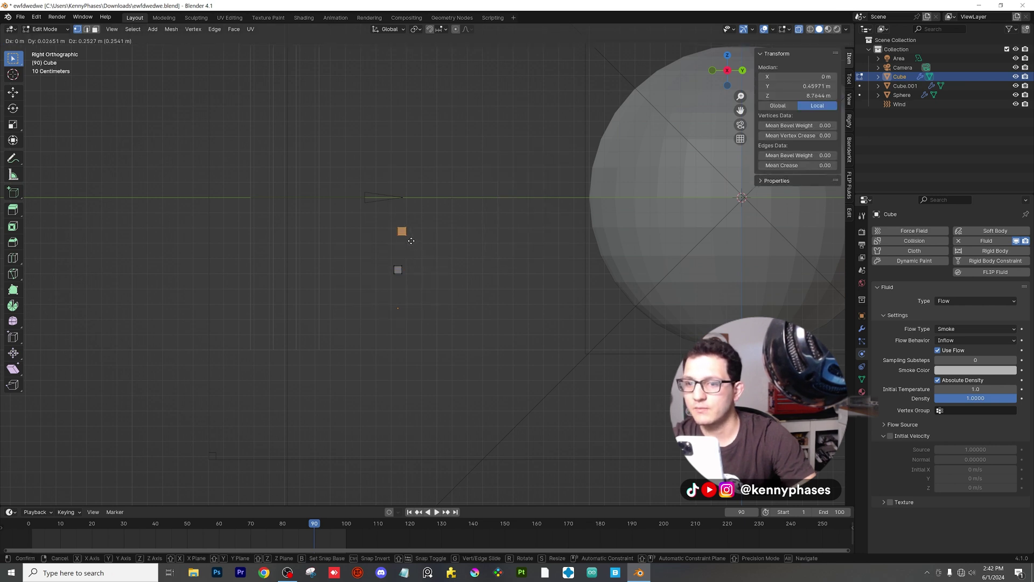
pyautogui.press('z')
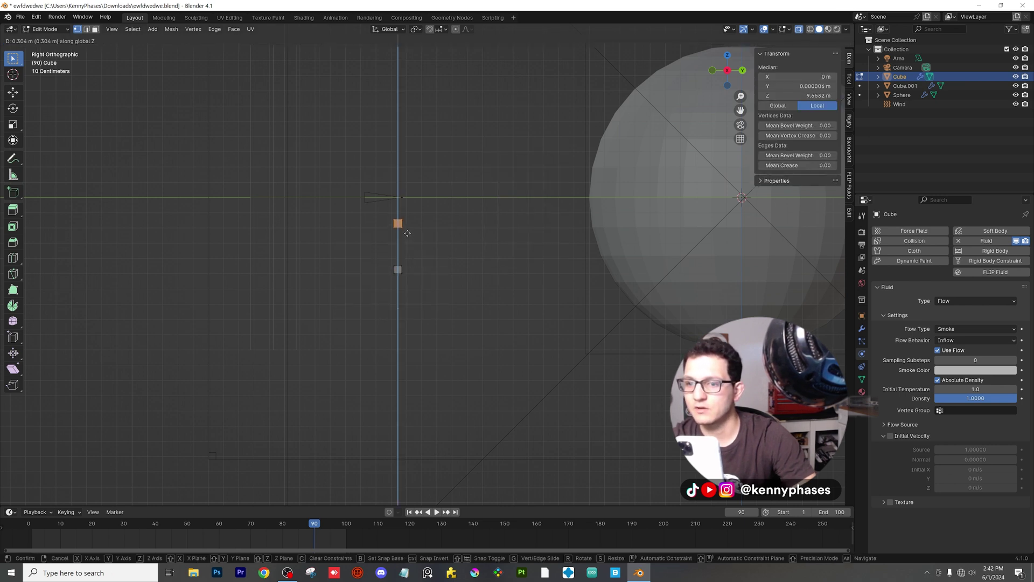
pyautogui.click(408, 233)
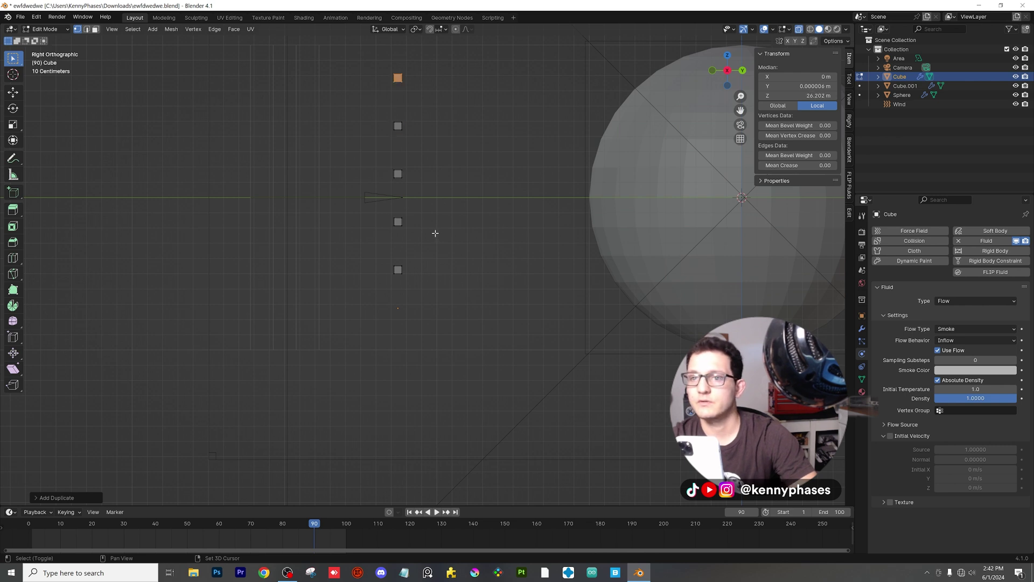
pyautogui.press('Tab')
pyautogui.press('g')
pyautogui.press('z')
pyautogui.click(454, 256)
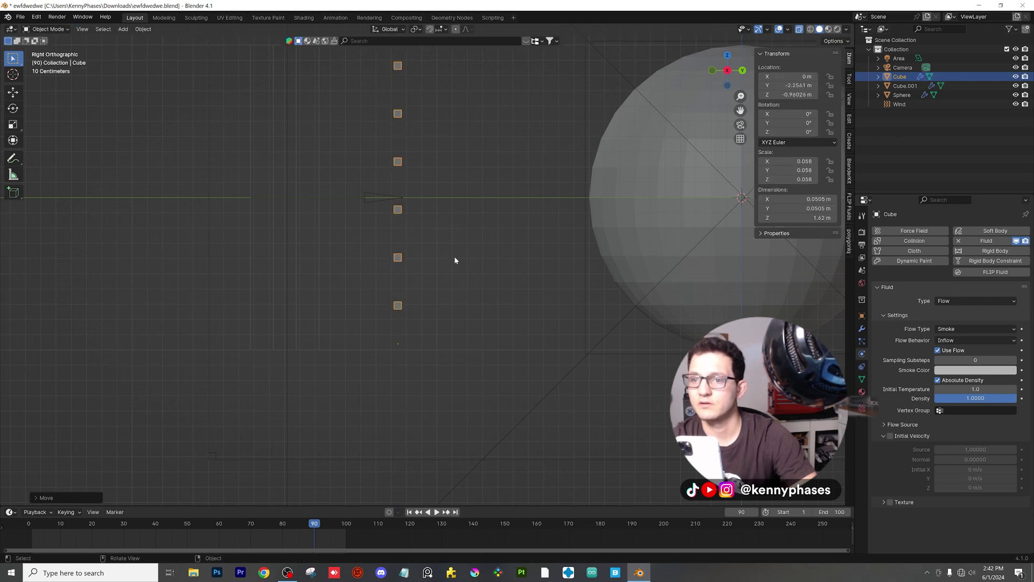
# - Fine-tune the emitter's height to Z −1.0541 m and save the file
pyautogui.scroll(-2, 454, 257)
pyautogui.press('g')
pyautogui.click(454, 250)
pyautogui.moveTo(454, 250); pyautogui.dragTo(483, 272, button='middle')
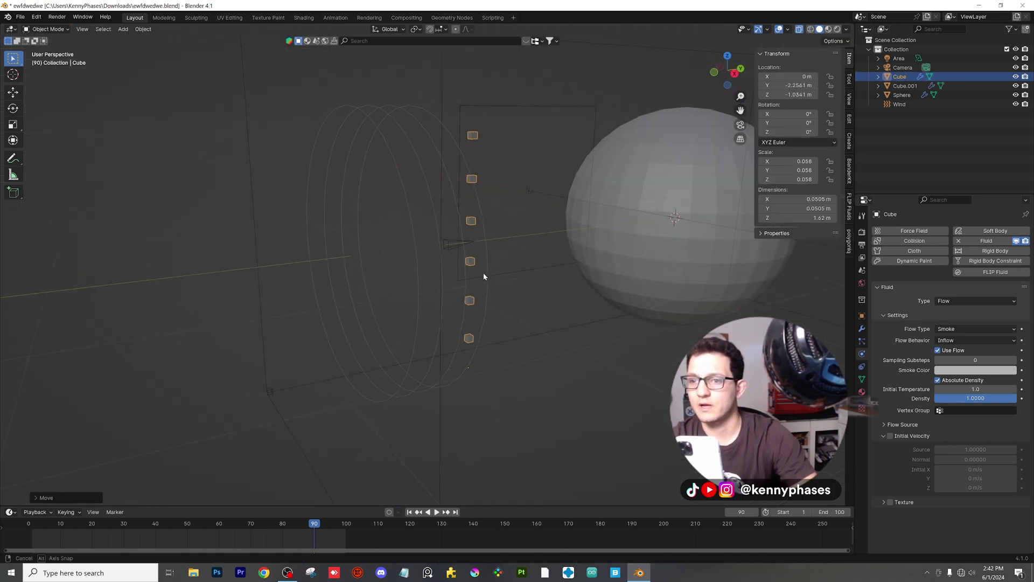
pyautogui.keyDown('shift'); pyautogui.moveTo(484, 141); pyautogui.dragTo(461, 156, button='middle'); pyautogui.keyUp('shift')
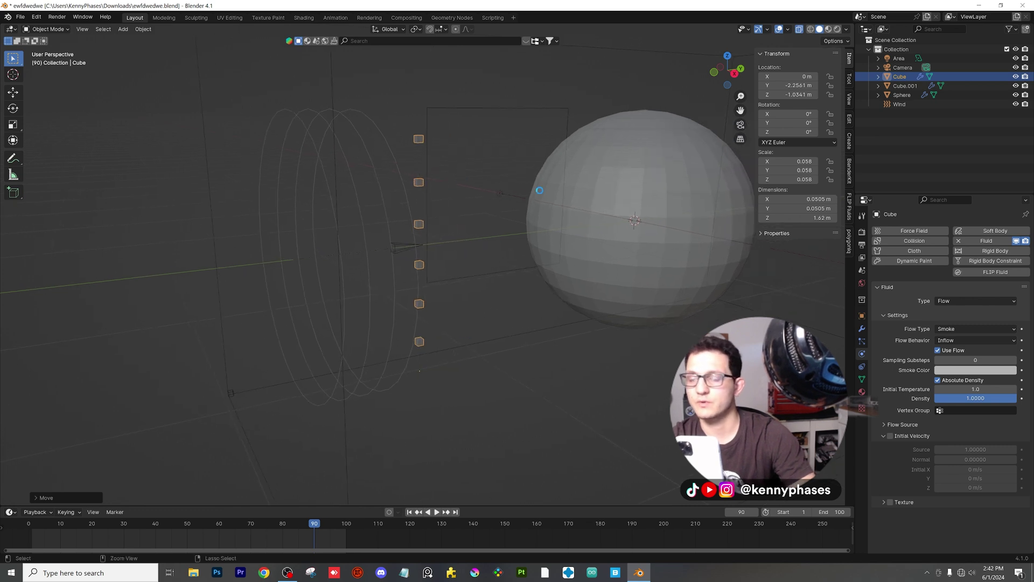
pyautogui.hotkey('ctrl', 's')
pyautogui.scroll(-5, 512, 219)
pyautogui.click(390, 135)
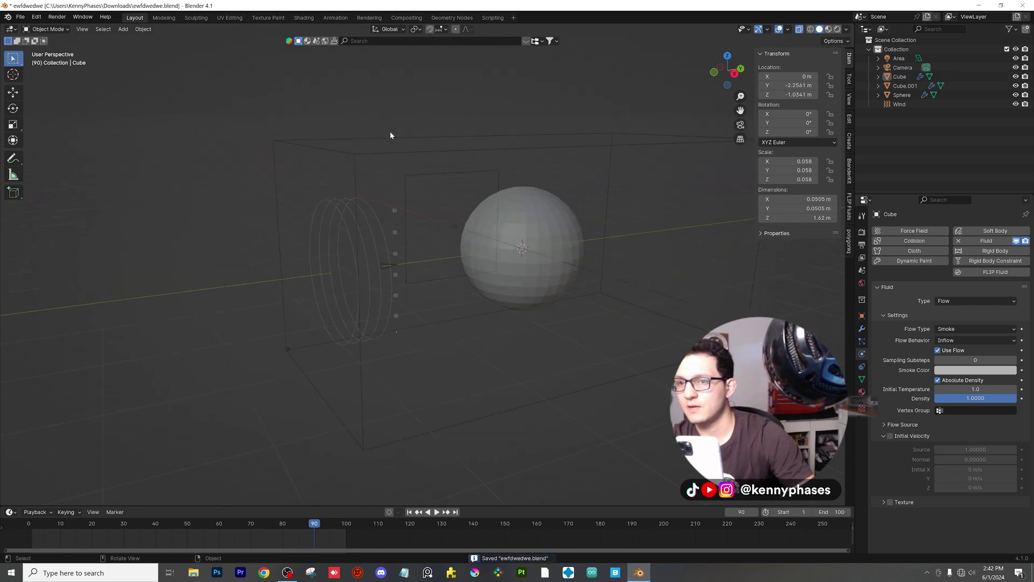
# - Select the Cube.001 domain, set Resolution Divisions to 300, and save
pyautogui.click(390, 137)
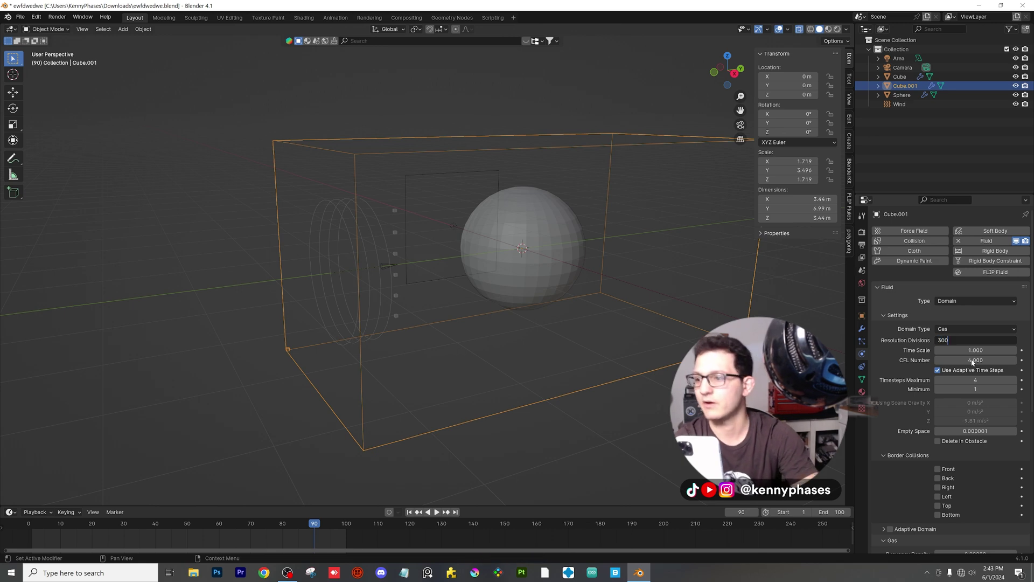
pyautogui.write('300')
pyautogui.press('Return')
pyautogui.hotkey('ctrl', 's')
pyautogui.scroll(-1, 1015, 442)
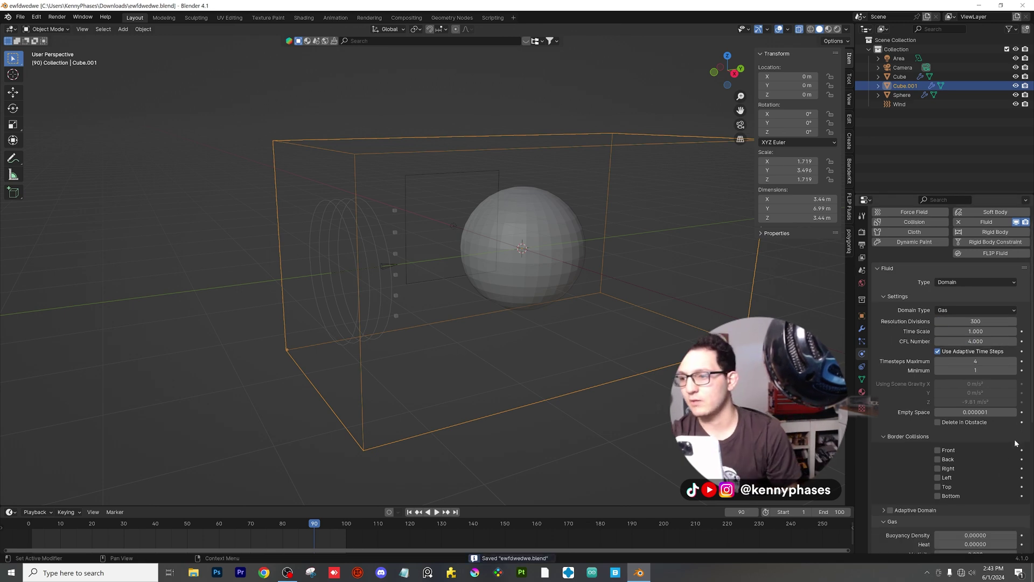
pyautogui.scroll(-8, 955, 470)
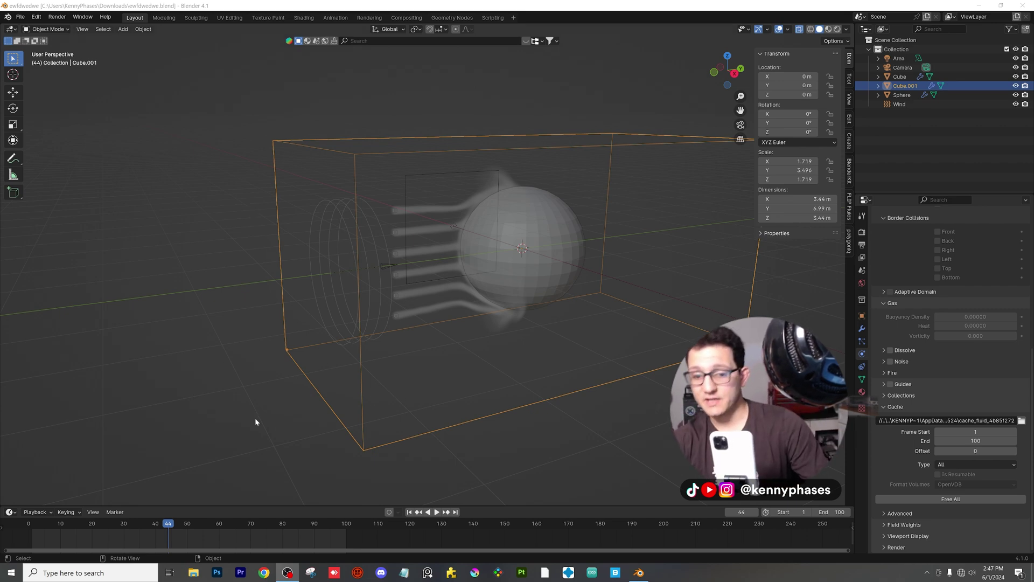
pyautogui.moveTo(550, 275); pyautogui.dragTo(384, 275, button='middle')
pyautogui.scroll(2, 458, 175)
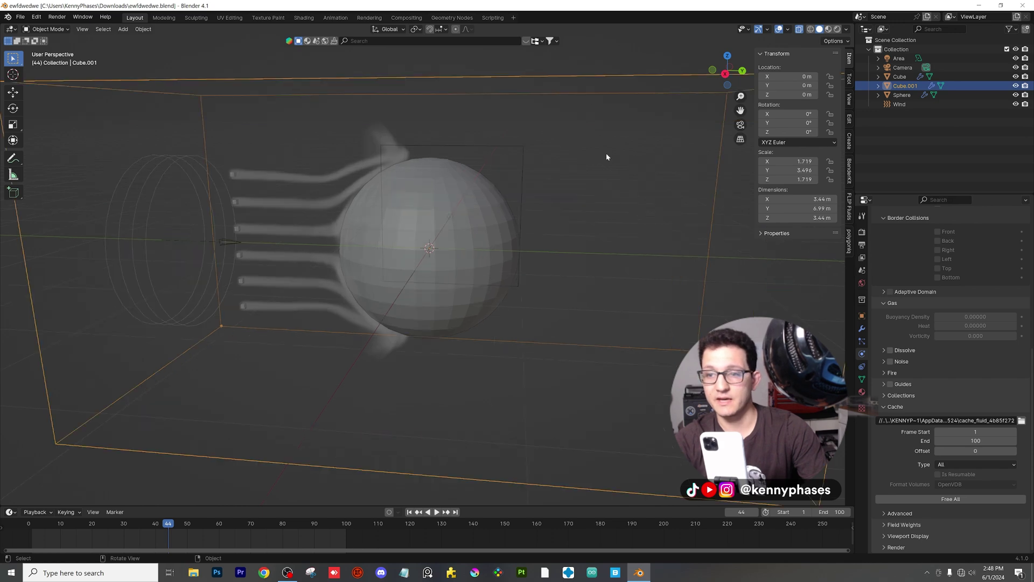
pyautogui.scroll(10, 948, 351)
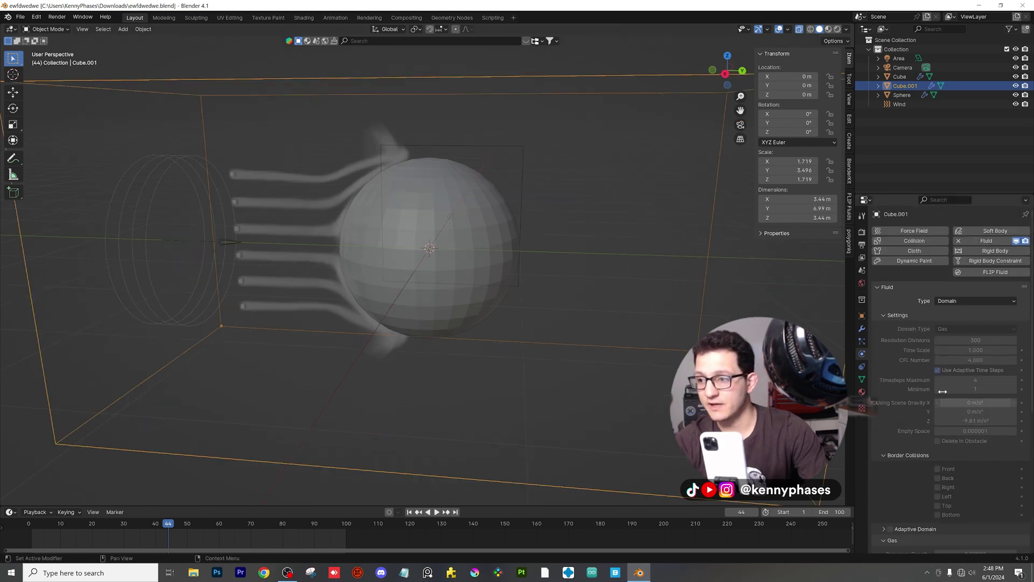
pyautogui.click(725, 74)
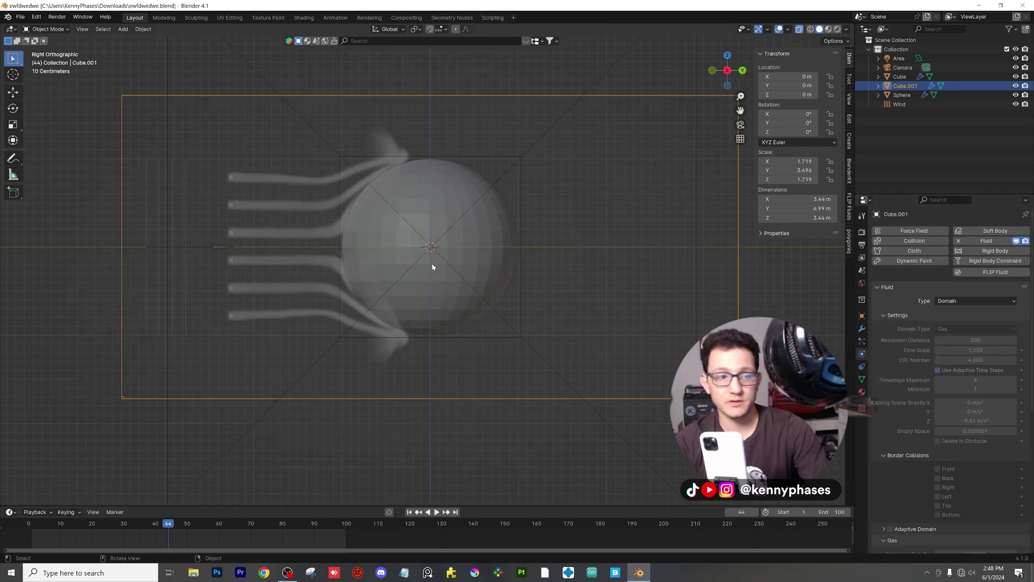
pyautogui.scroll(1, 317, 296)
pyautogui.keyDown('shift'); pyautogui.moveTo(329, 273); pyautogui.dragTo(351, 300, button='middle'); pyautogui.keyUp('shift')
pyautogui.scroll(2, 376, 249)
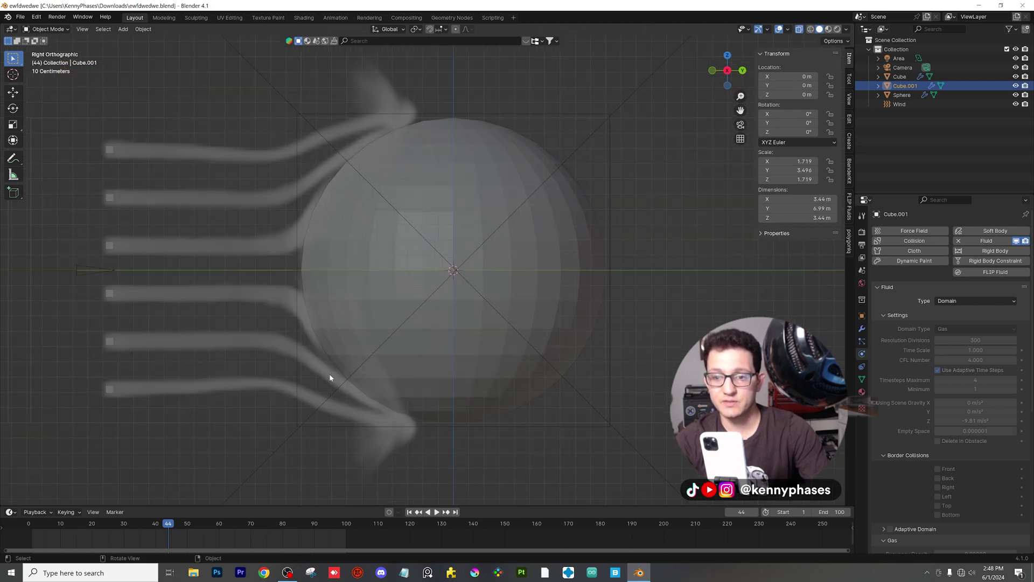
pyautogui.scroll(-1, 379, 249)
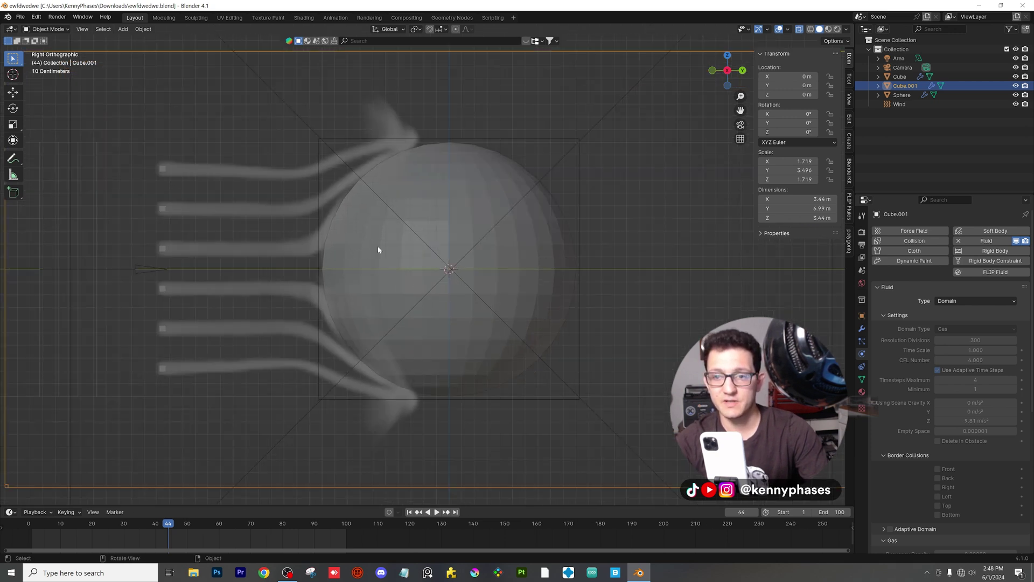
pyautogui.scroll(1, 427, 194)
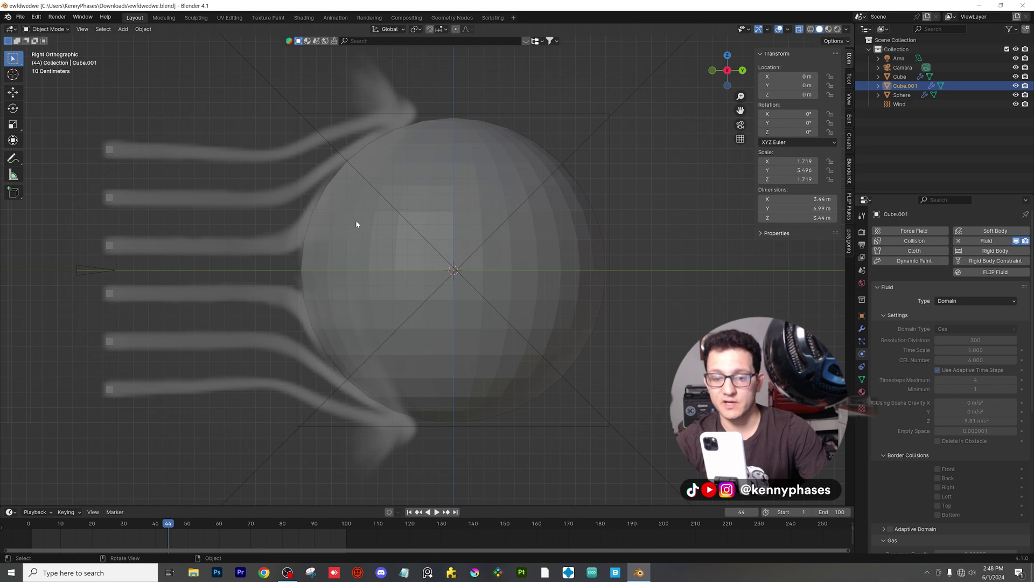
pyautogui.scroll(-5, 356, 224)
pyautogui.scroll(3, 381, 229)
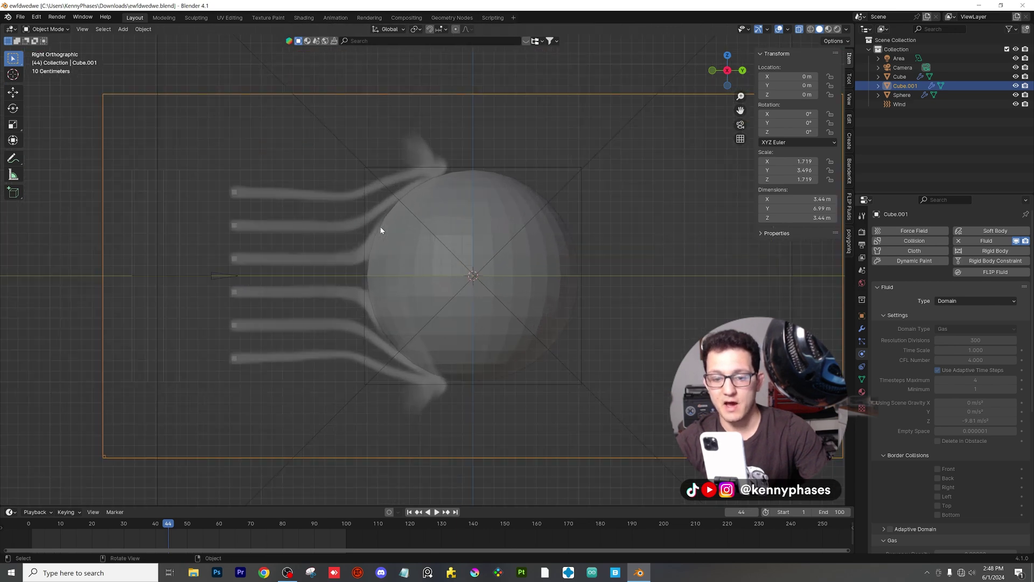
pyautogui.scroll(1, 401, 233)
pyautogui.moveTo(382, 239); pyautogui.dragTo(378, 237, button='middle')
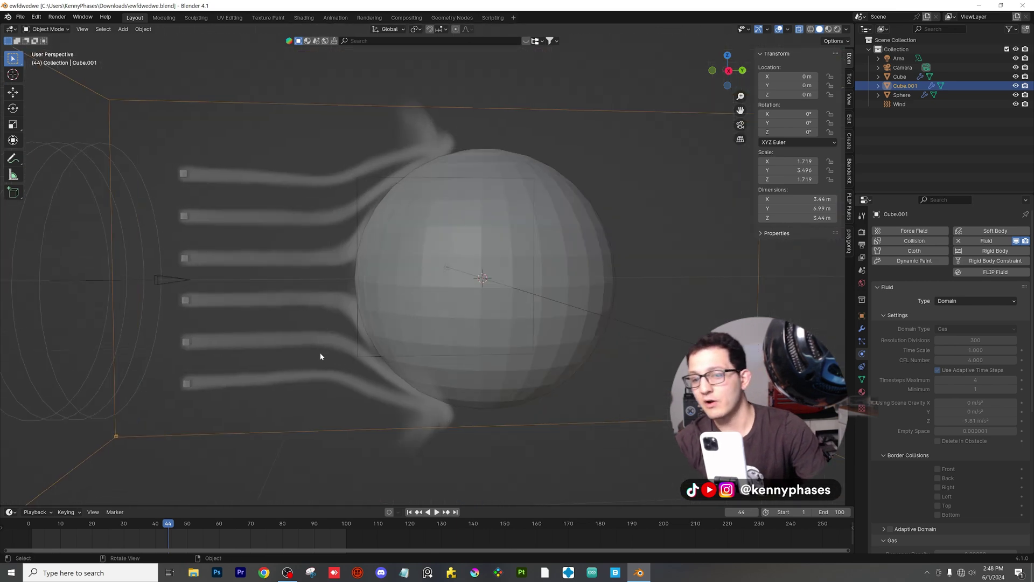
# - Set the Output frame range End to 40, save, and play back the baked smoke
pyautogui.click(863, 244)
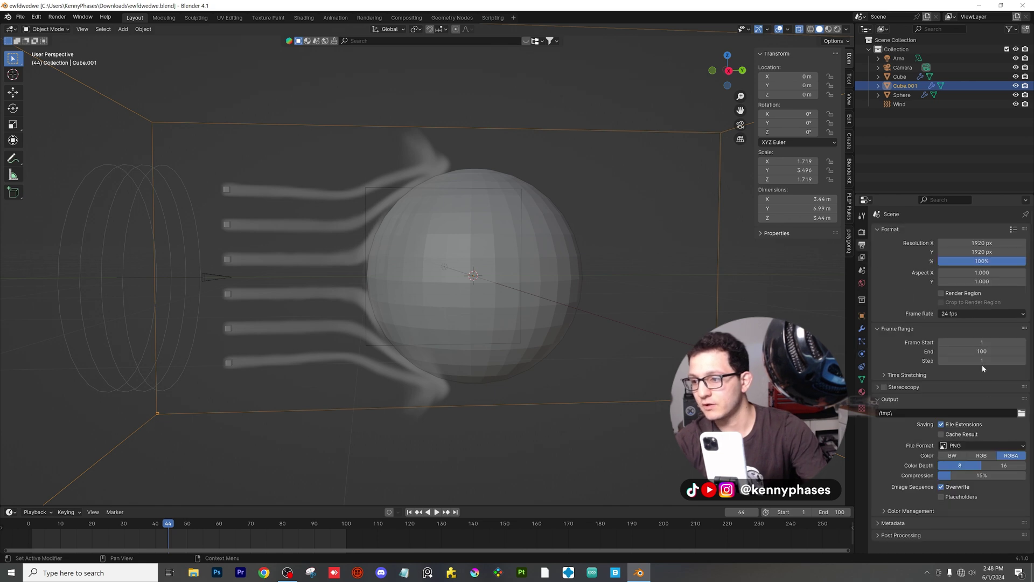
pyautogui.write('40')
pyautogui.press('Return')
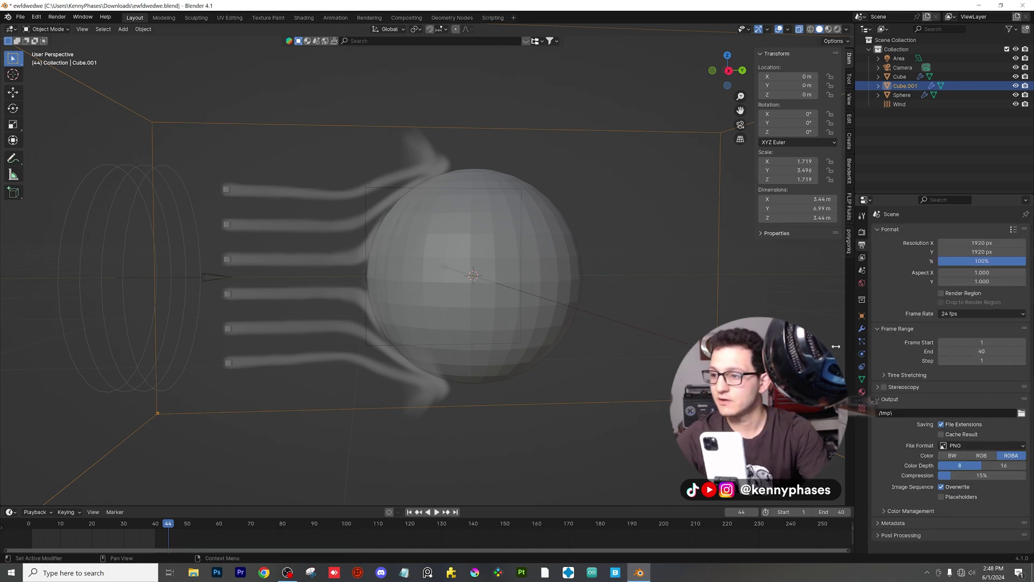
pyautogui.hotkey('ctrl', 's')
pyautogui.press('space')
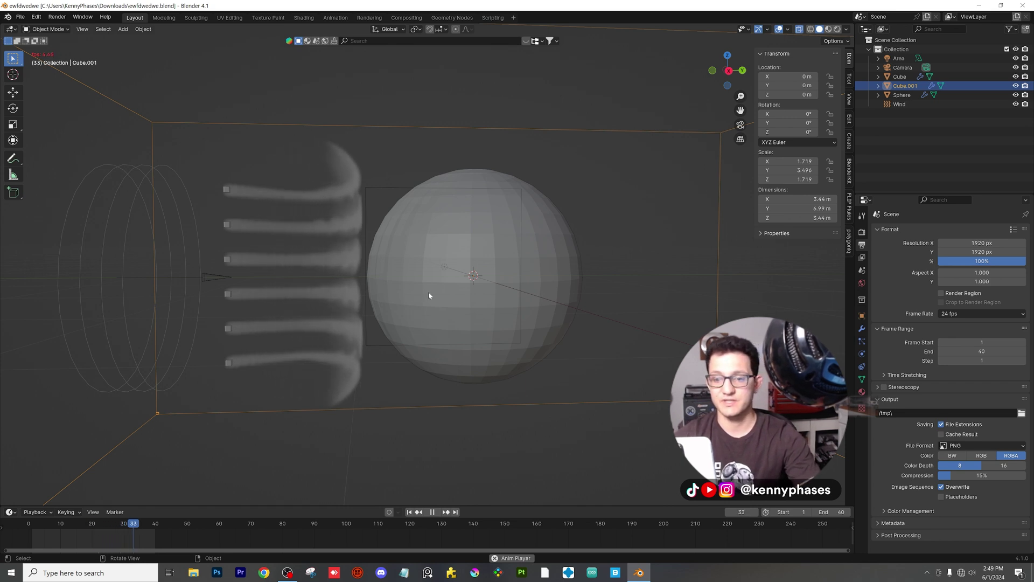
pyautogui.press('space')
pyautogui.click(741, 125)
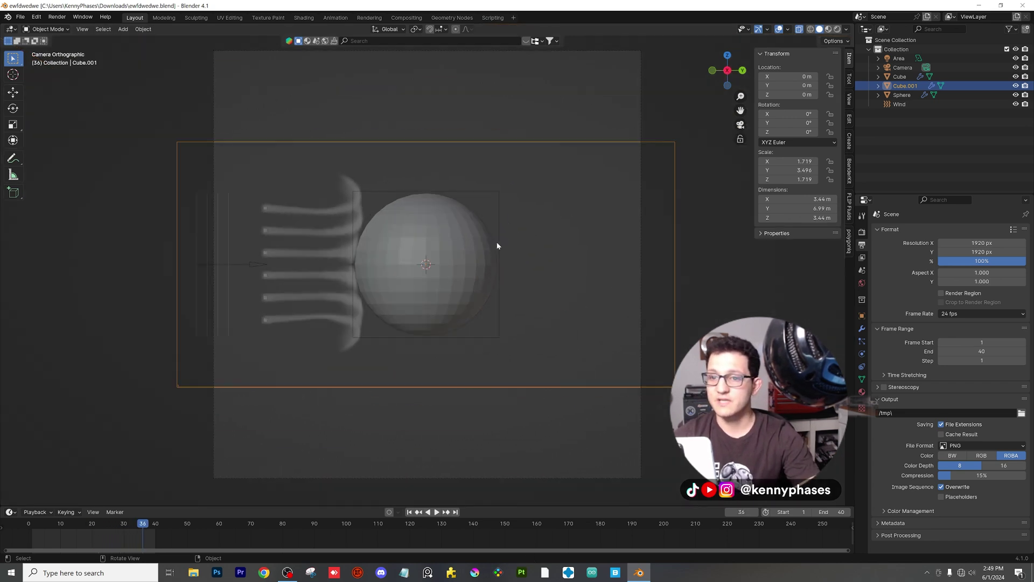
pyautogui.press('z')
pyautogui.click(490, 163)
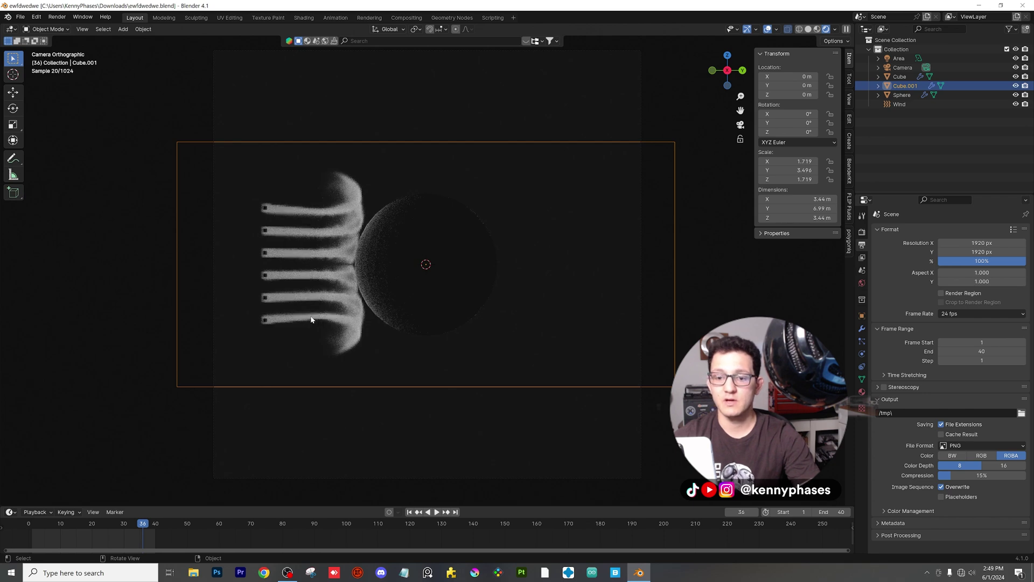
pyautogui.scroll(3, 311, 320)
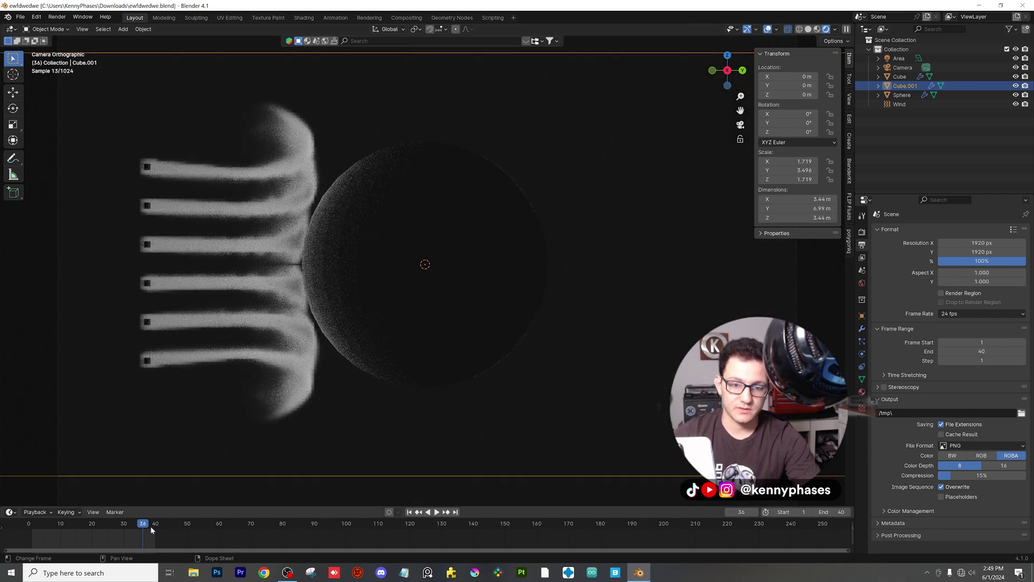
pyautogui.click(154, 530)
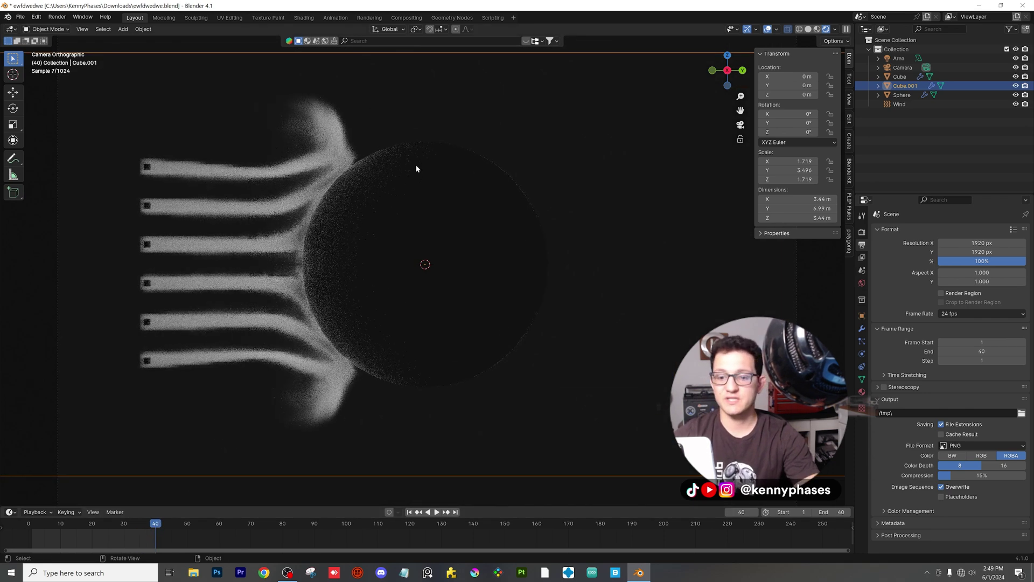
pyautogui.scroll(2, 264, 234)
pyautogui.keyDown('shift'); pyautogui.moveTo(268, 233); pyautogui.dragTo(431, 253, button='middle'); pyautogui.keyUp('shift')
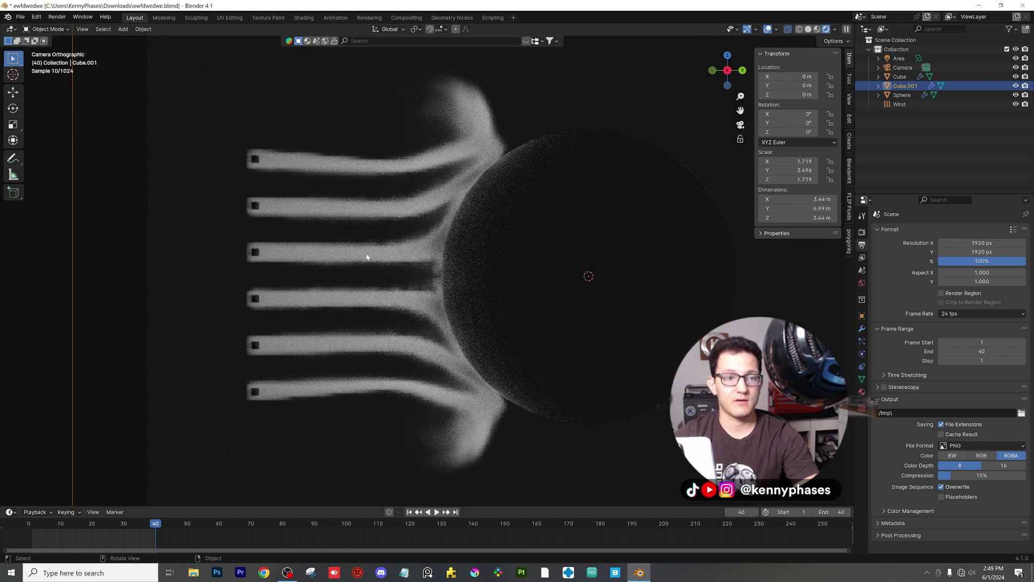
pyautogui.scroll(-1, 367, 257)
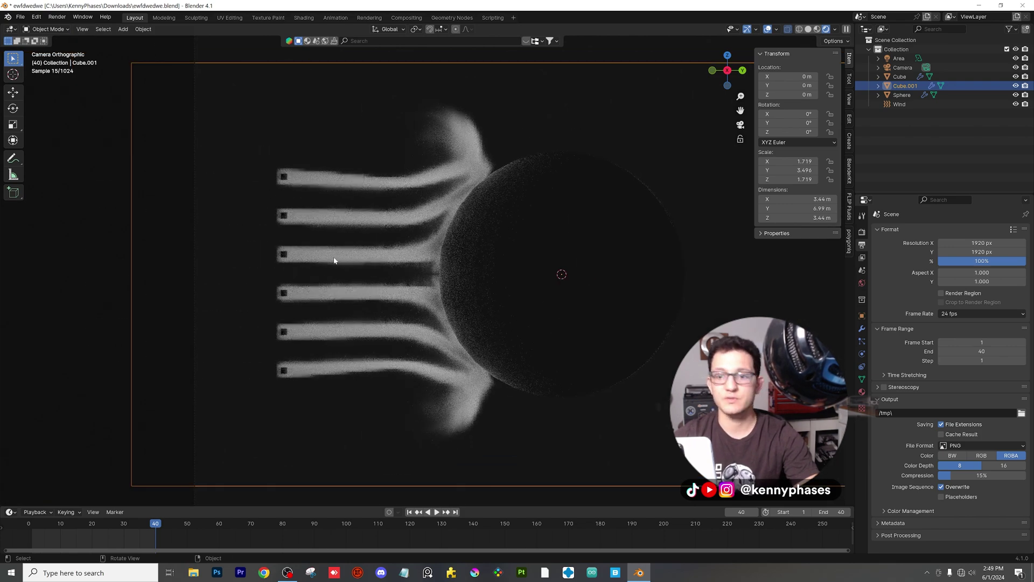
pyautogui.scroll(-1, 334, 260)
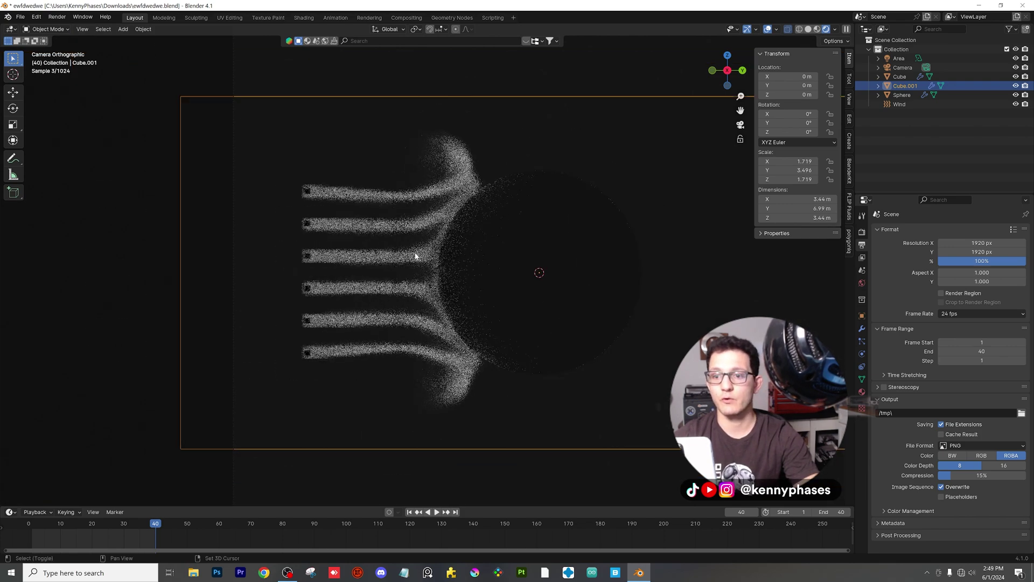
pyautogui.keyDown('shift'); pyautogui.moveTo(415, 254); pyautogui.dragTo(297, 249, button='middle'); pyautogui.keyUp('shift')
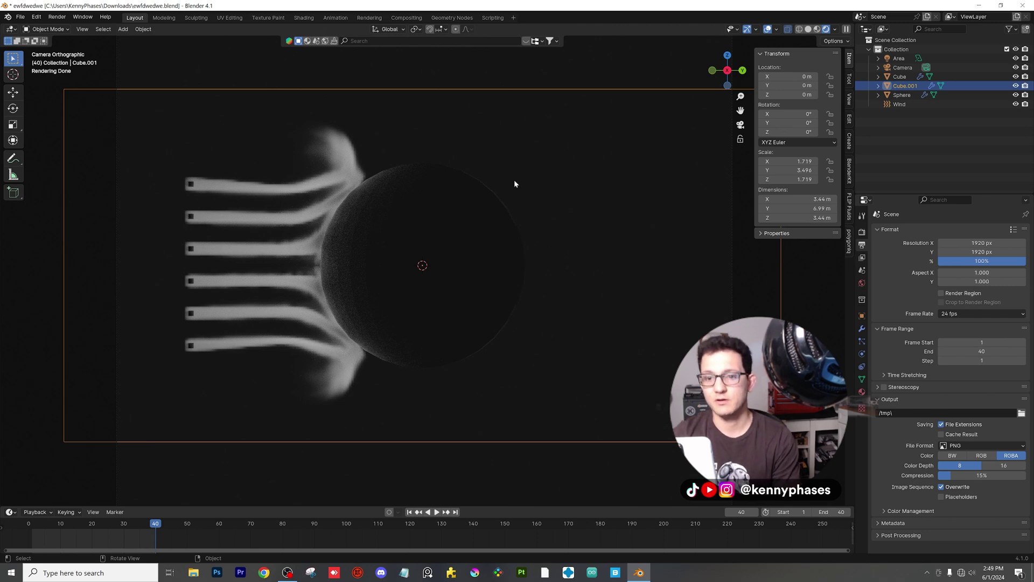
# - Select the Cube emitter and set its Principled Volume Color to blue
pyautogui.click(903, 95)
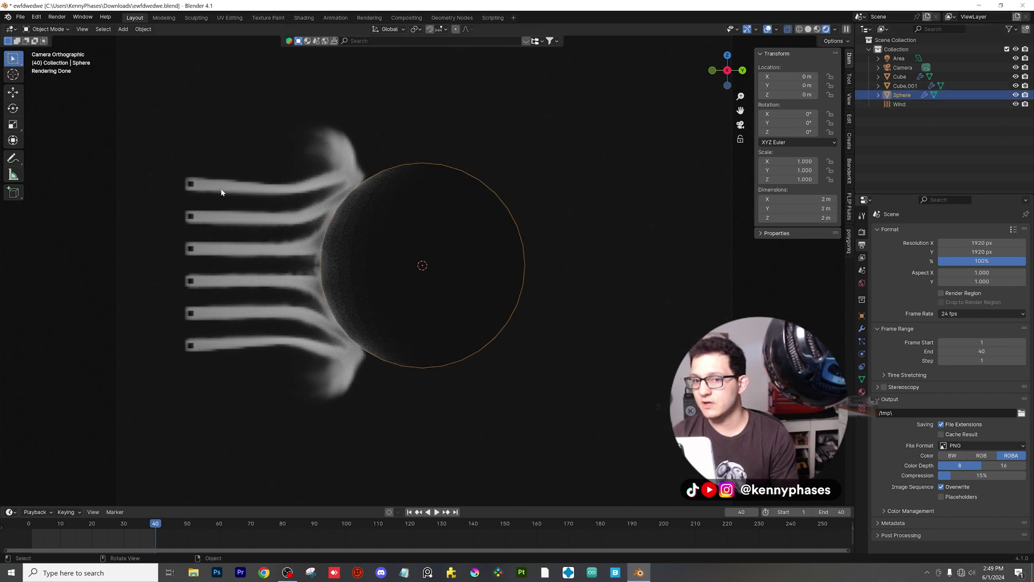
pyautogui.click(910, 76)
pyautogui.click(862, 393)
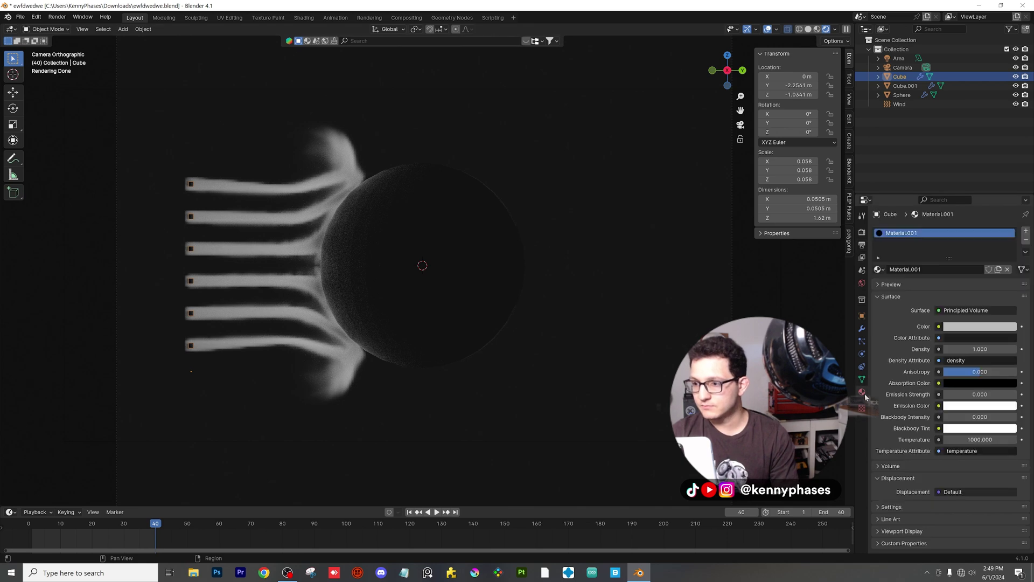
pyautogui.click(907, 87)
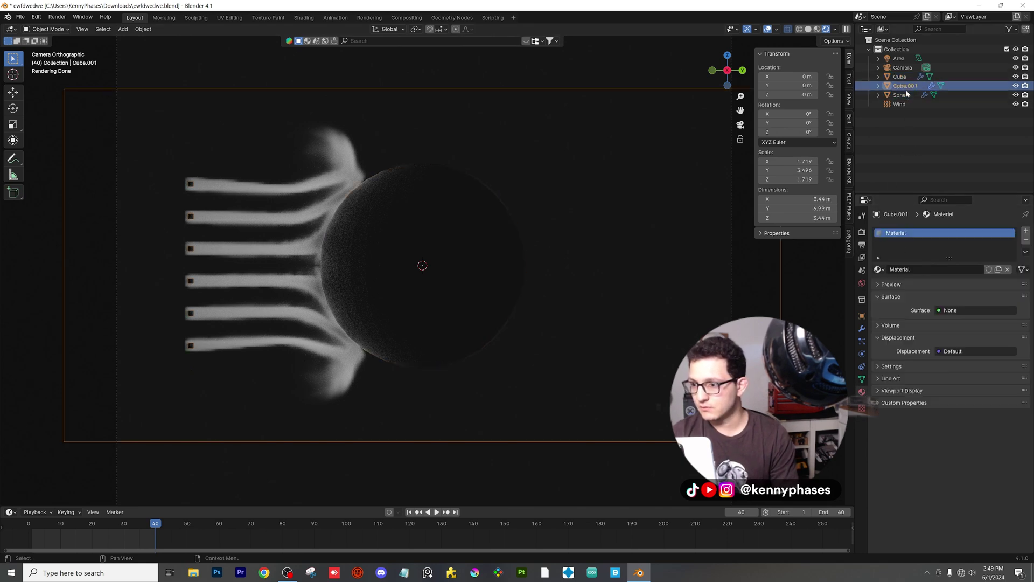
pyautogui.click(901, 79)
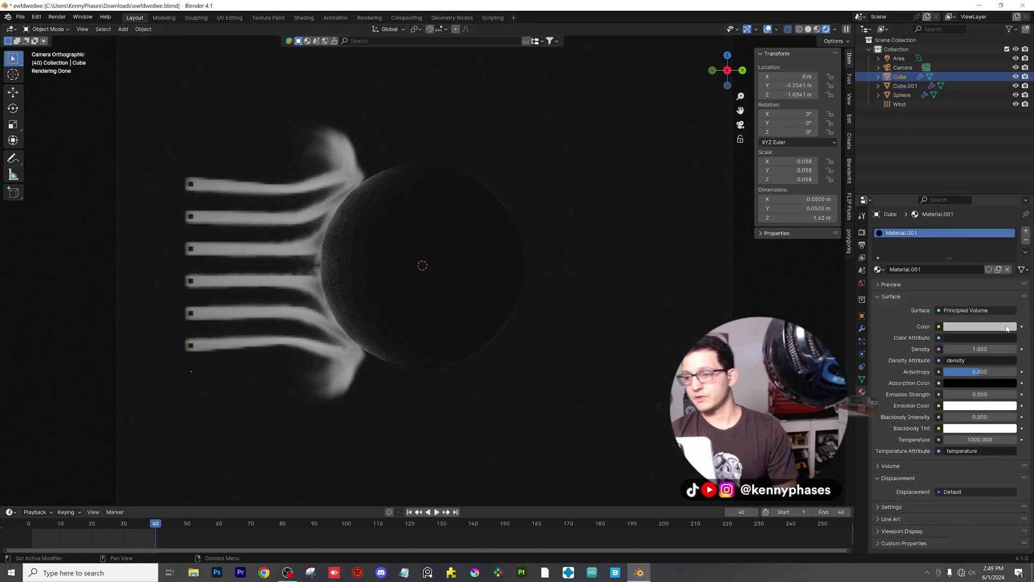
pyautogui.click(980, 326)
pyautogui.click(977, 199)
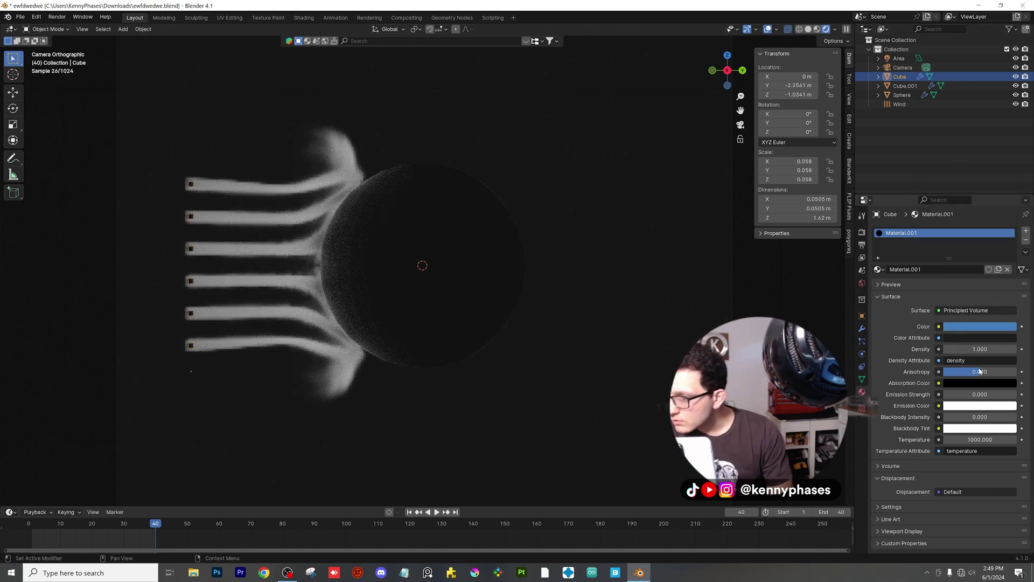
# - Set the volume's Emission Color to a saturated blue
pyautogui.click(979, 406)
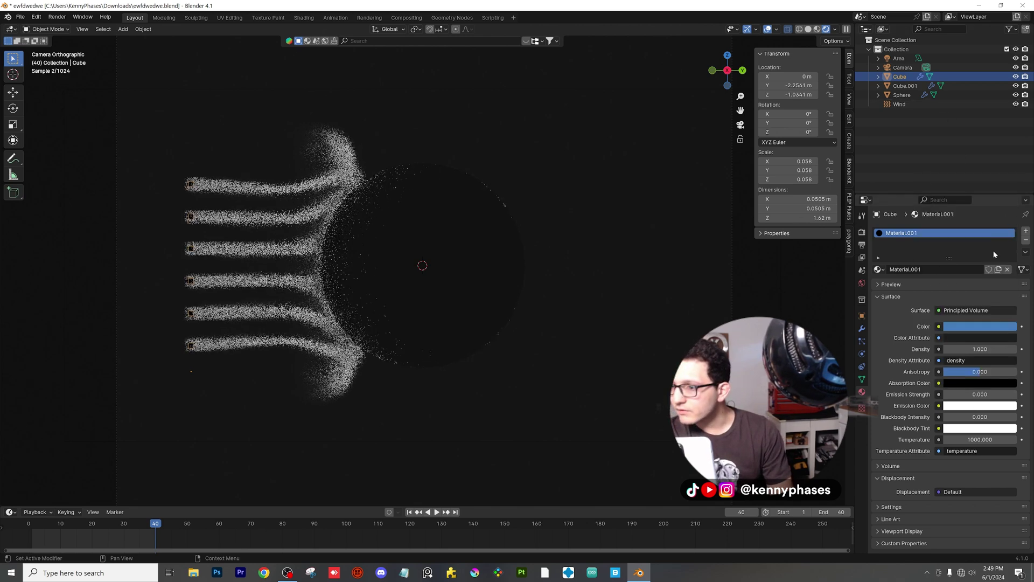
pyautogui.moveTo(980, 335); pyautogui.dragTo(1009, 334)
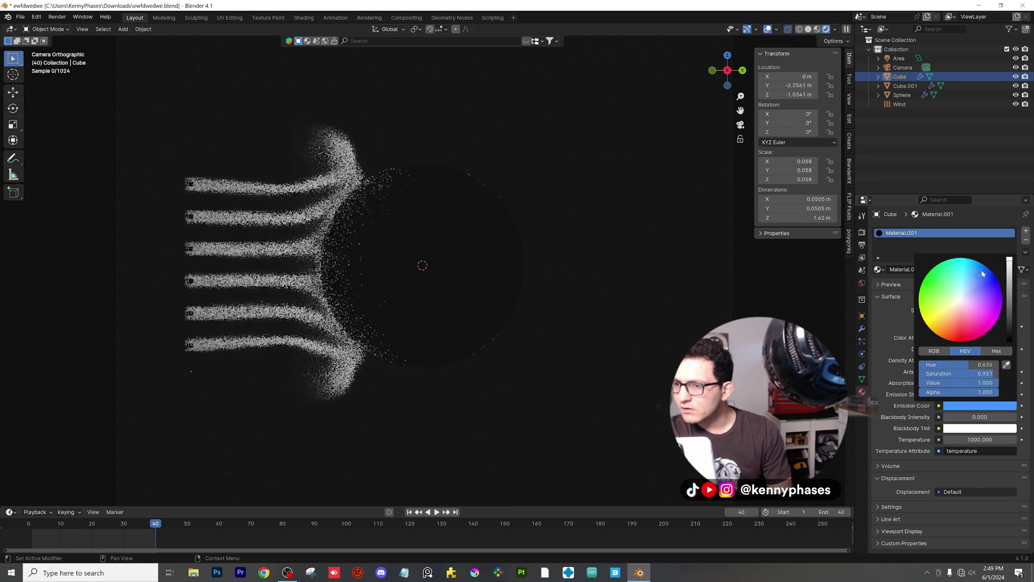
pyautogui.click(907, 95)
pyautogui.click(905, 86)
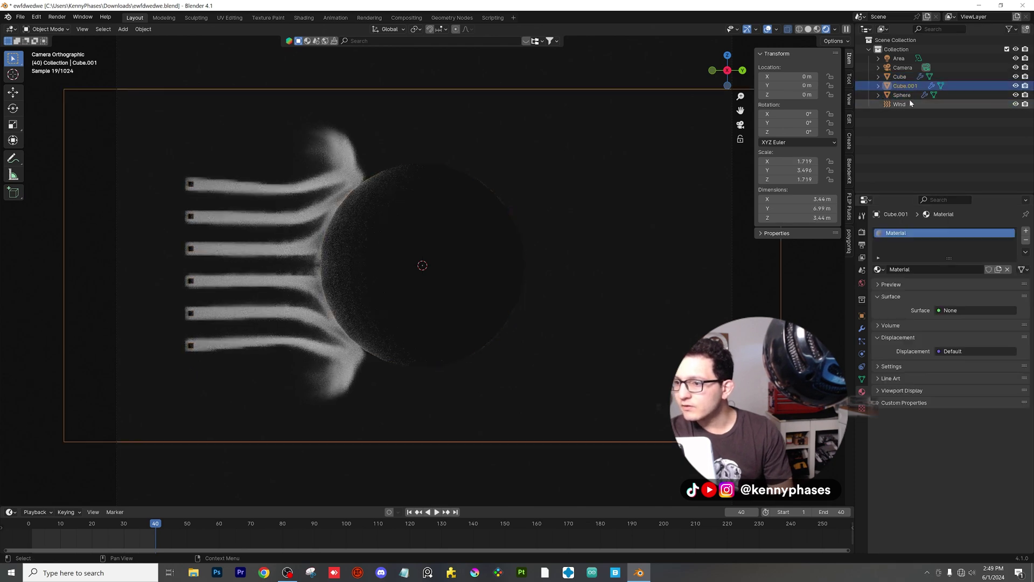
pyautogui.click(903, 77)
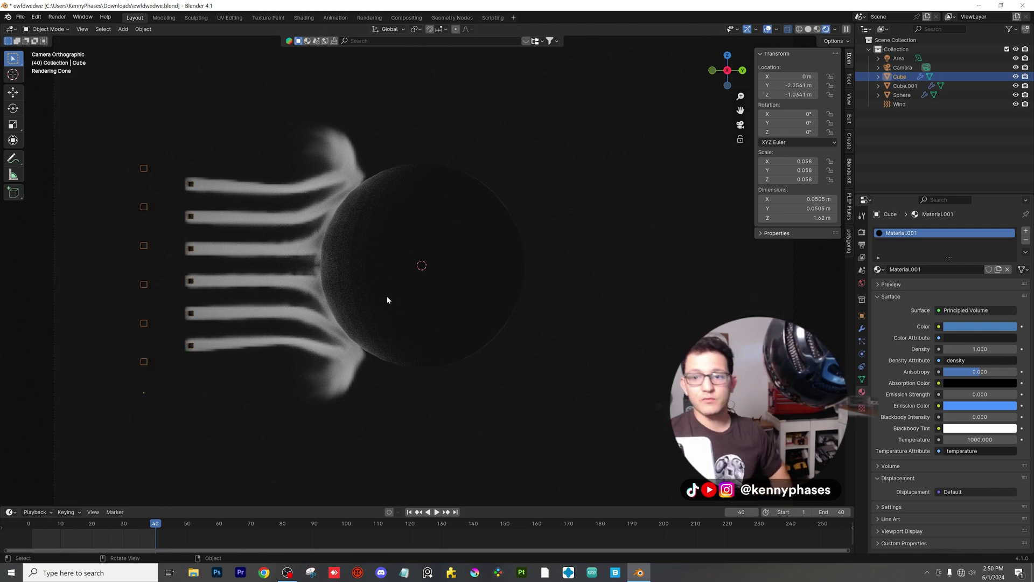
# - Switch to Solid shading, orbit out of camera view, and select the domain and Wind field
pyautogui.scroll(1, 313, 258)
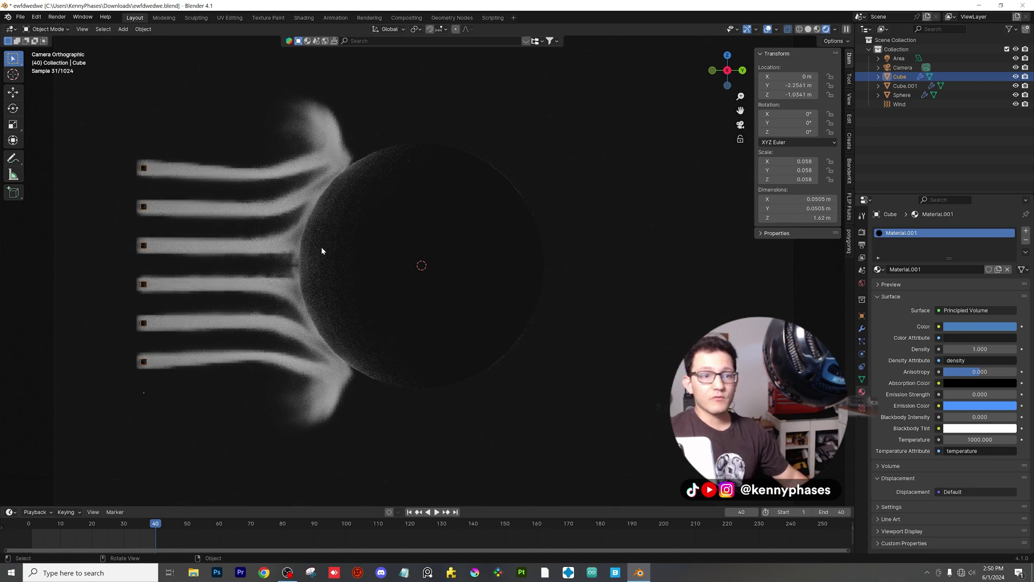
pyautogui.click(808, 29)
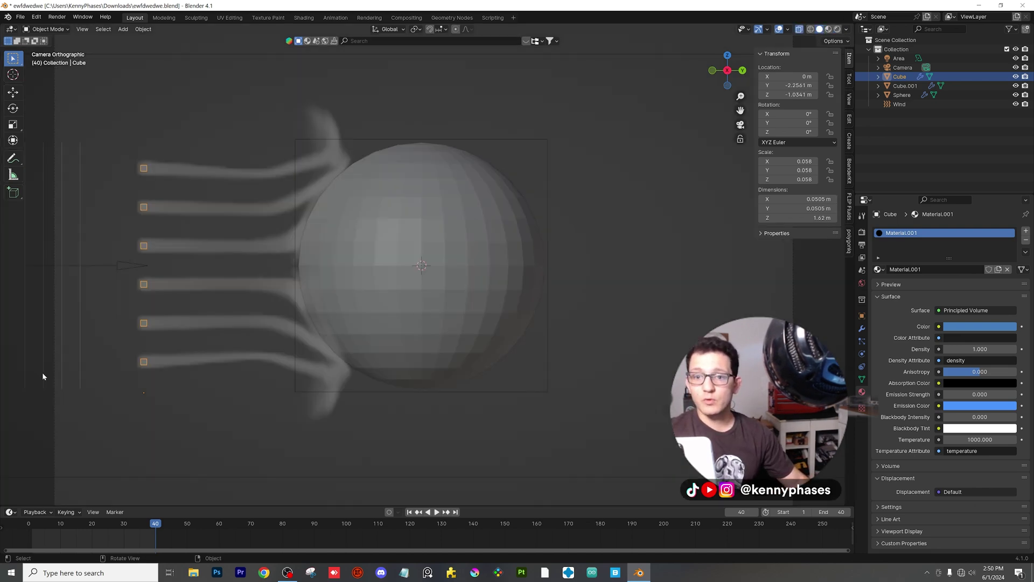
pyautogui.scroll(-2, 42, 372)
pyautogui.moveTo(42, 373); pyautogui.dragTo(260, 208, button='middle')
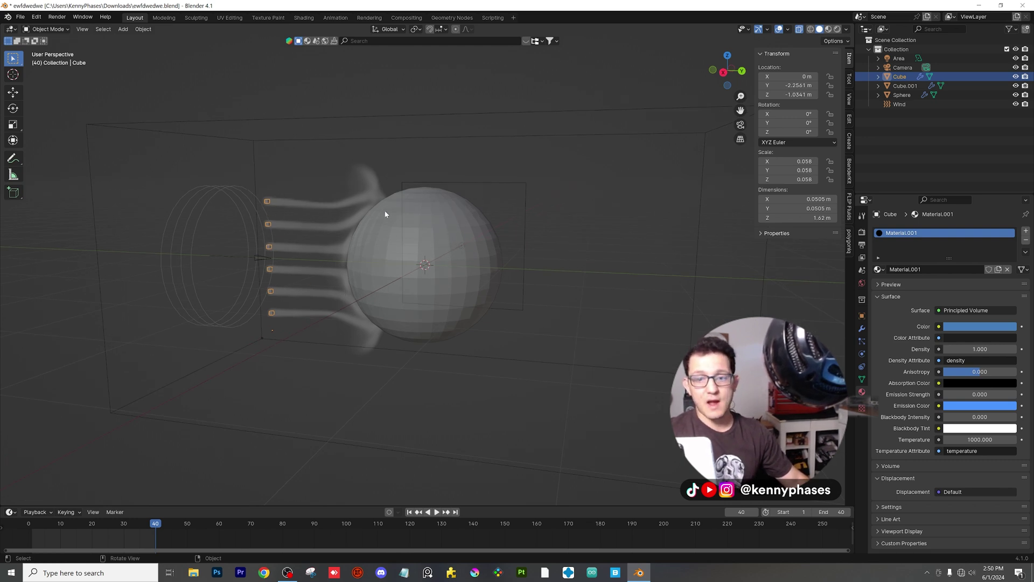
pyautogui.click(345, 126)
pyautogui.click(203, 188)
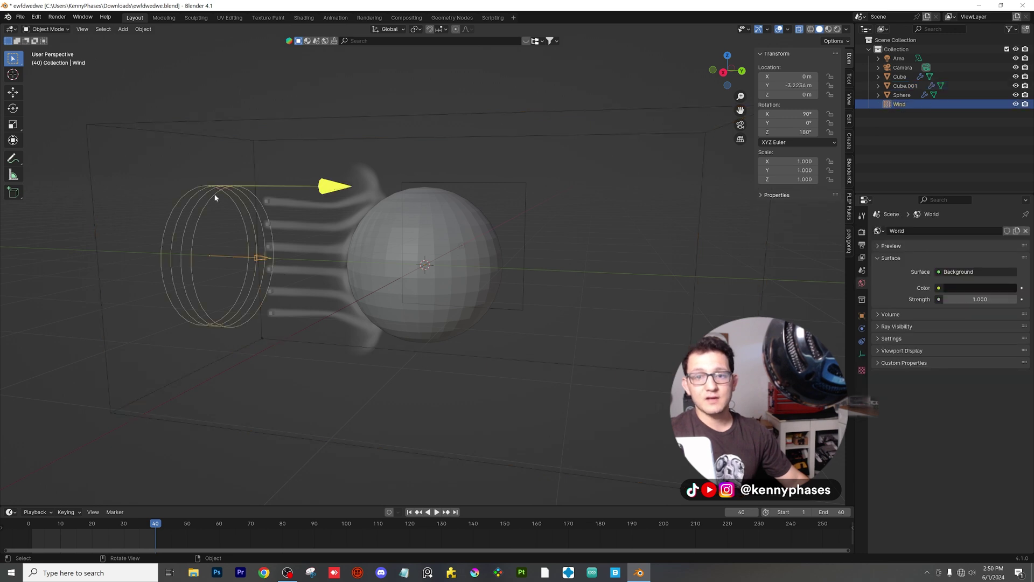
pyautogui.scroll(-2, 258, 253)
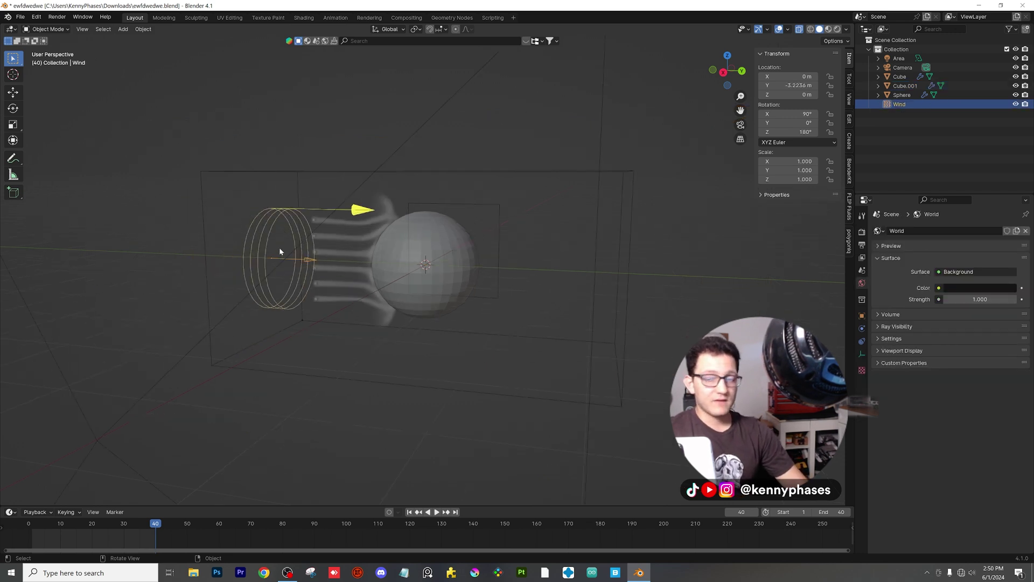
pyautogui.moveTo(283, 254); pyautogui.dragTo(354, 252, button='middle')
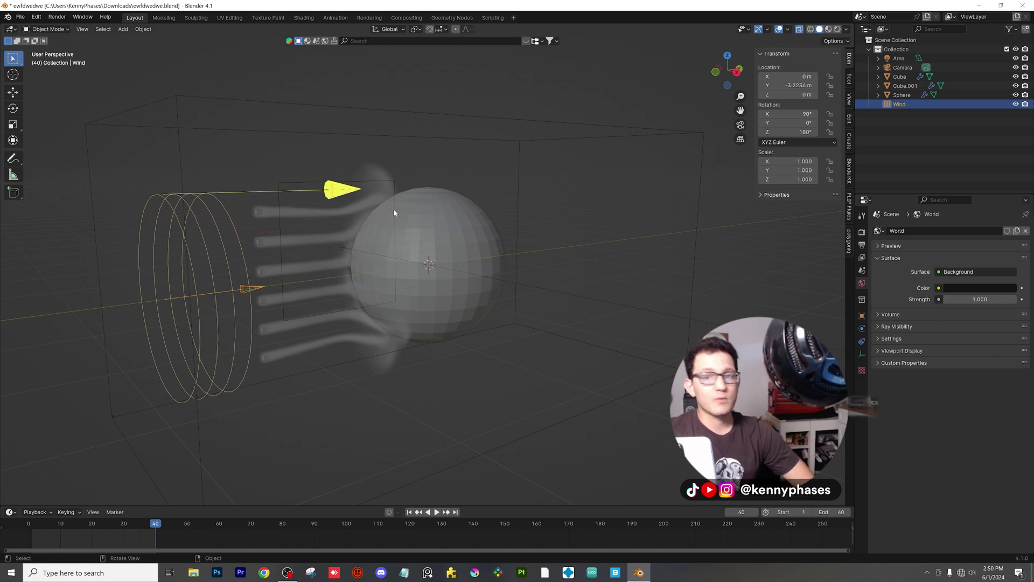
# - Select the Cube.001 domain and the Cube emitter in turn while orbiting around the sphere
pyautogui.click(360, 110)
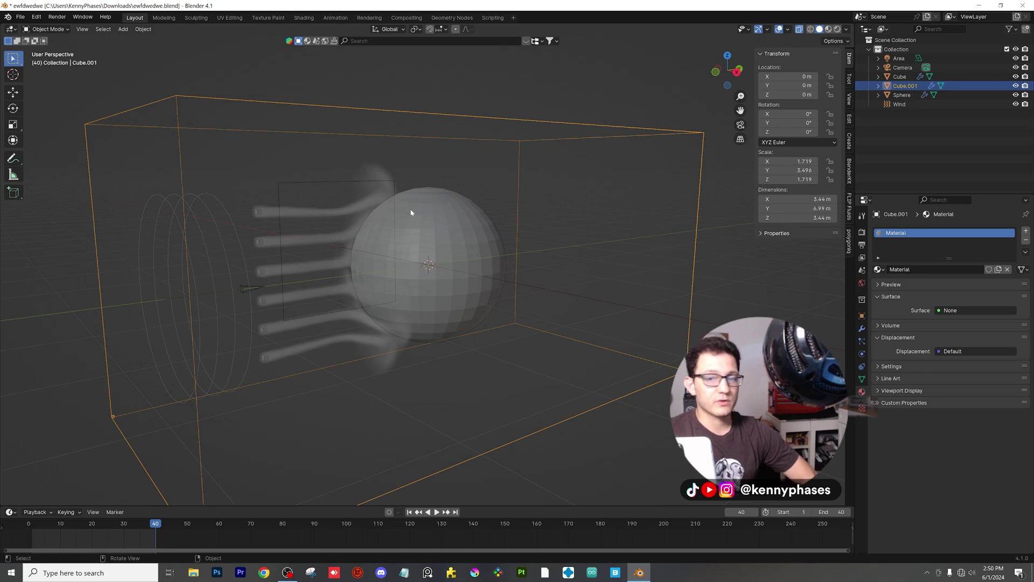
pyautogui.scroll(-3, 372, 245)
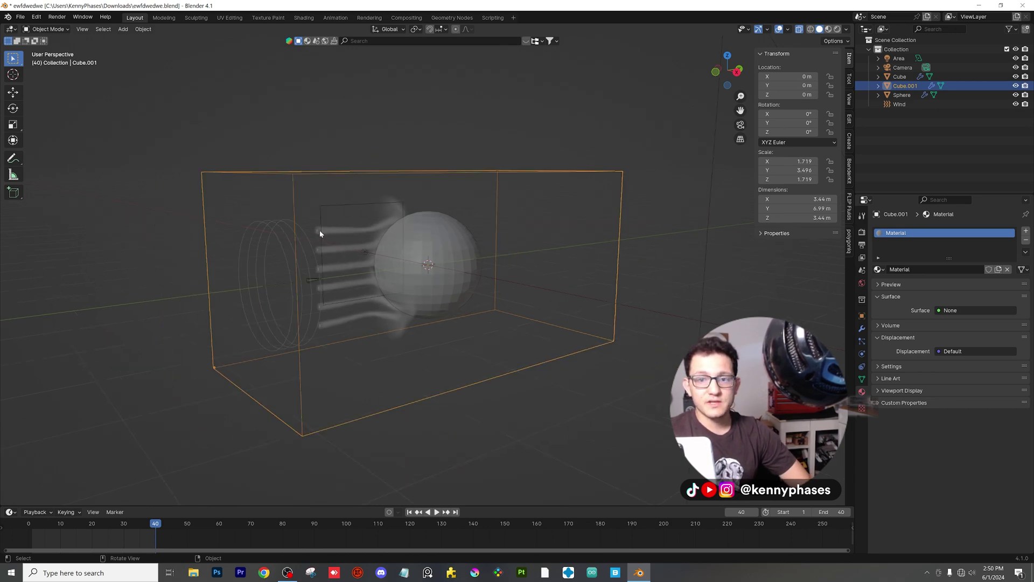
pyautogui.click(320, 233)
pyautogui.scroll(3, 319, 240)
pyautogui.moveTo(317, 245); pyautogui.dragTo(316, 245, button='middle')
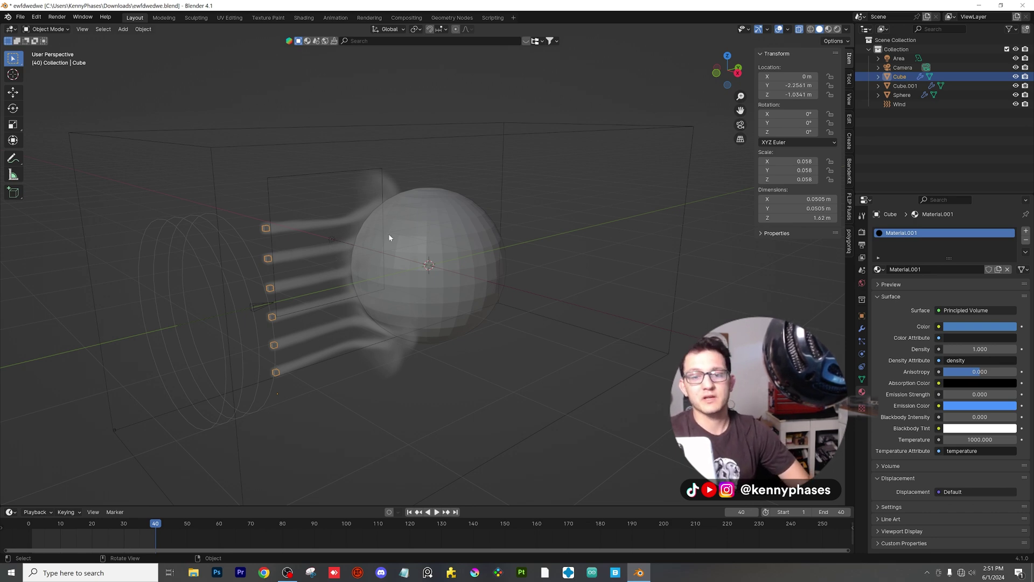
pyautogui.moveTo(389, 234)
pyautogui.mouseDown(button='middle')
pyautogui.moveTo(426, 249)
pyautogui.moveTo(380, 242)
pyautogui.moveTo(278, 257)
pyautogui.moveTo(383, 244)
pyautogui.mouseUp(button='middle')
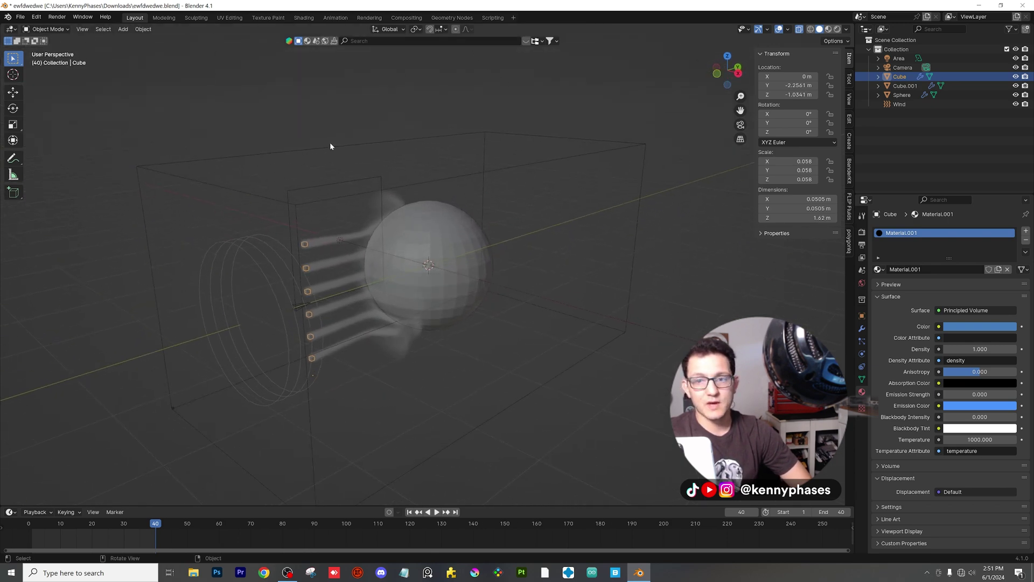
pyautogui.click(376, 142)
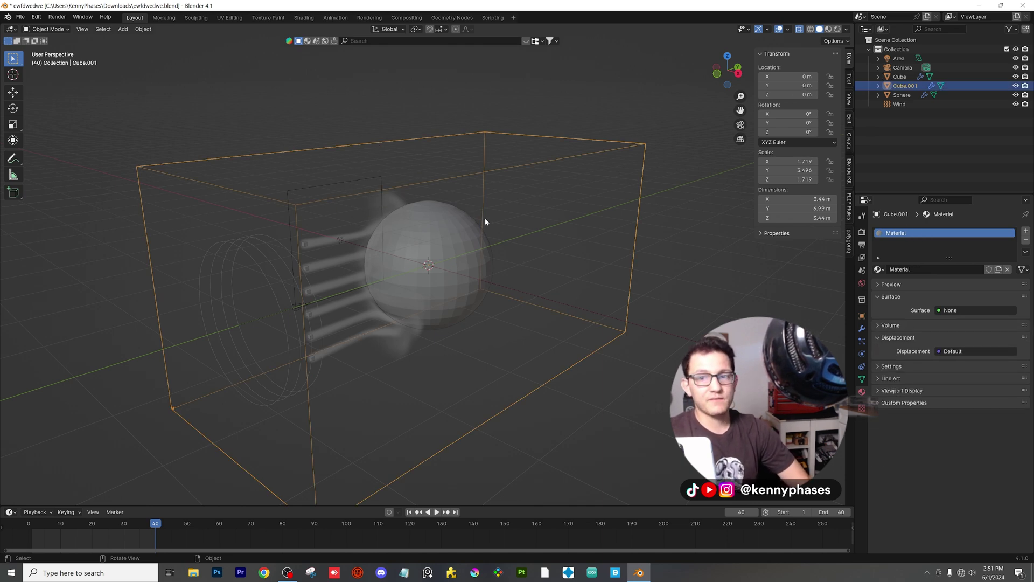
pyautogui.moveTo(347, 260); pyautogui.dragTo(291, 253, button='middle')
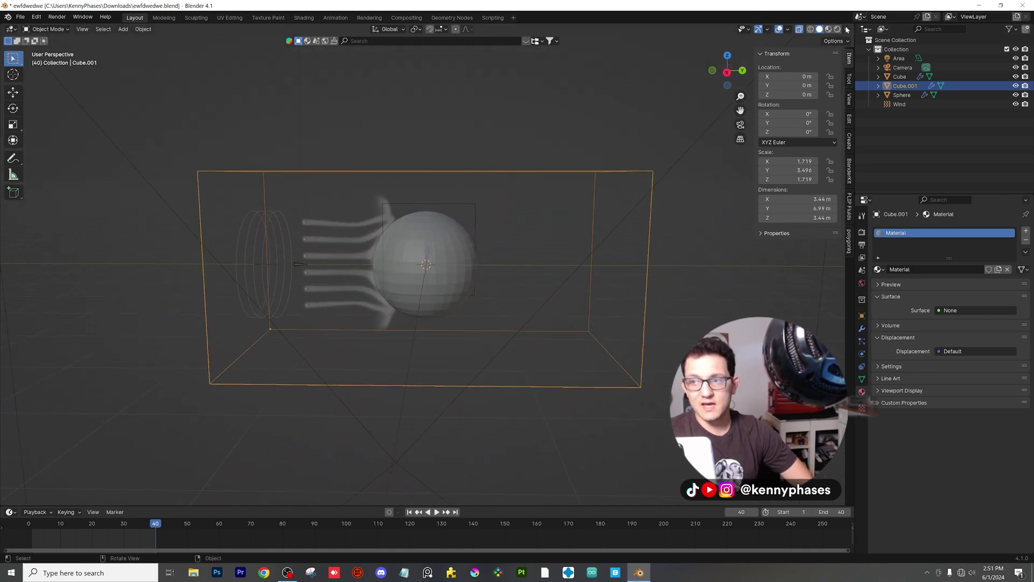
# - Switch to Rendered shading, zoom in and out on the smoke trails, and select the Sphere
pyautogui.click(837, 29)
pyautogui.scroll(4, 252, 238)
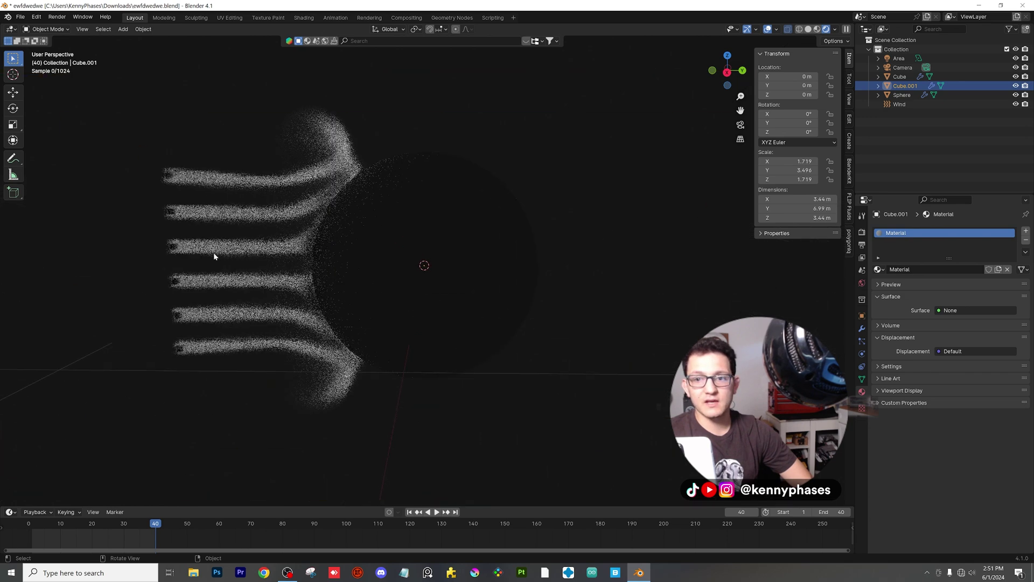
pyautogui.scroll(2, 213, 252)
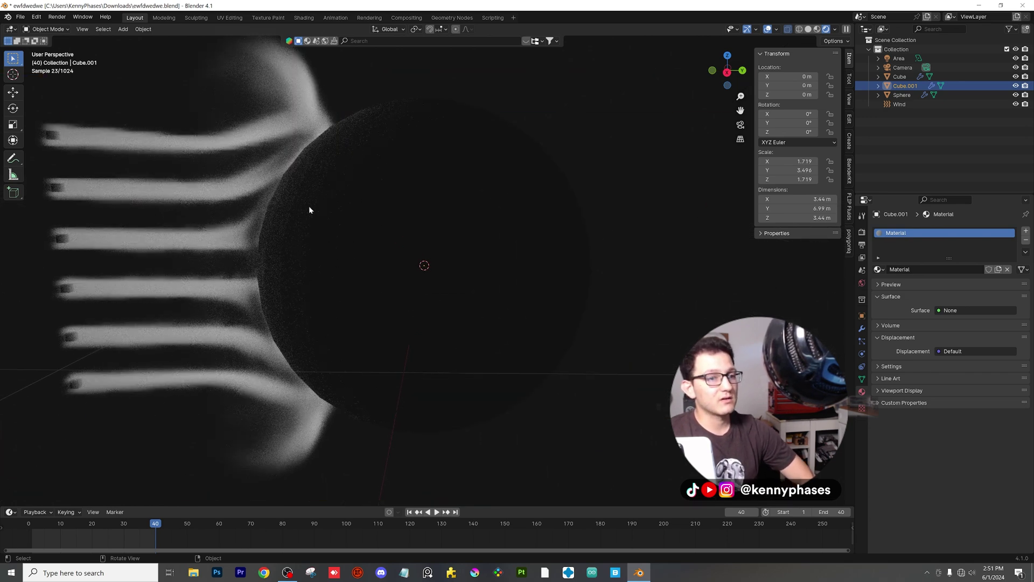
pyautogui.scroll(-3, 317, 242)
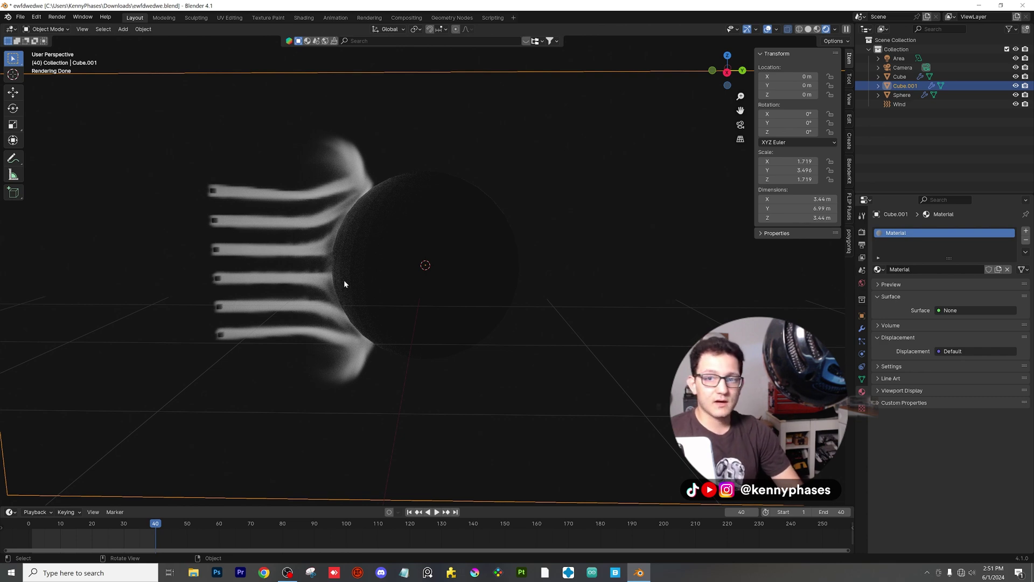
pyautogui.click(397, 210)
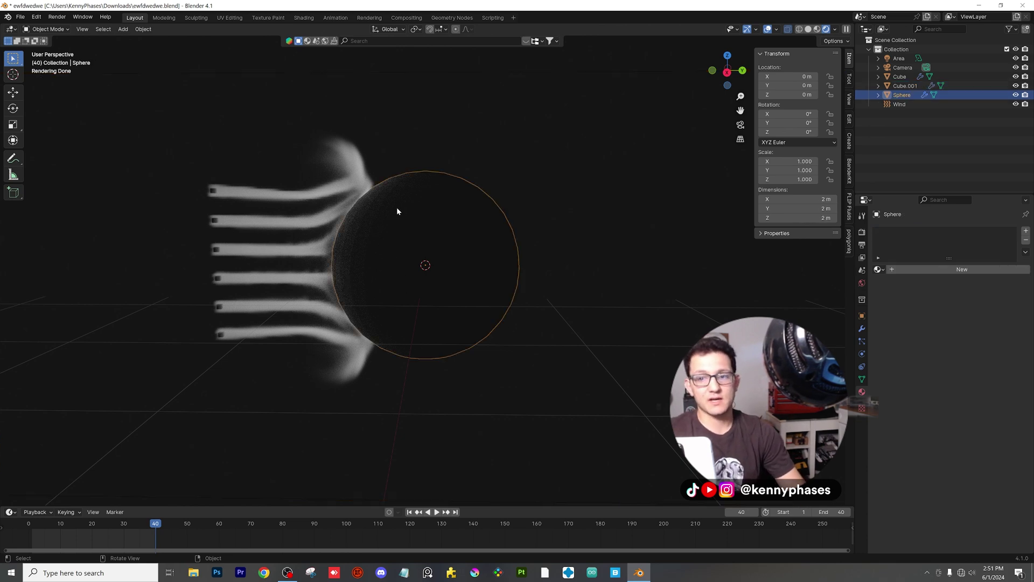